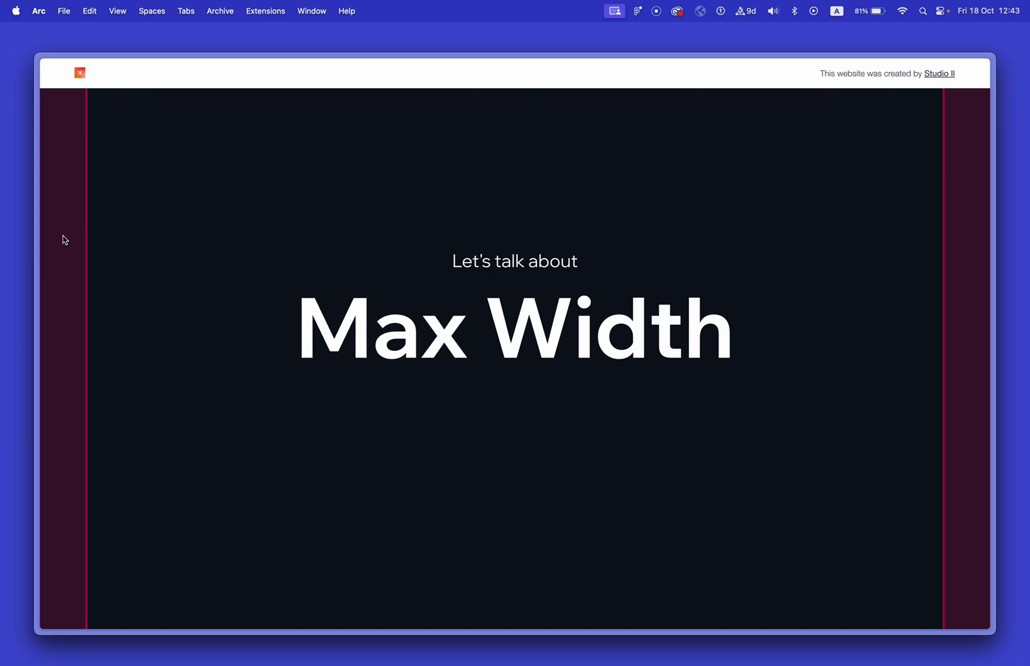
Switch to the Awwwards homepage and examine how its layout responds as the browser window is widened and narrowed.
key("ctrl+Tab")
key("ctrl+Tab")
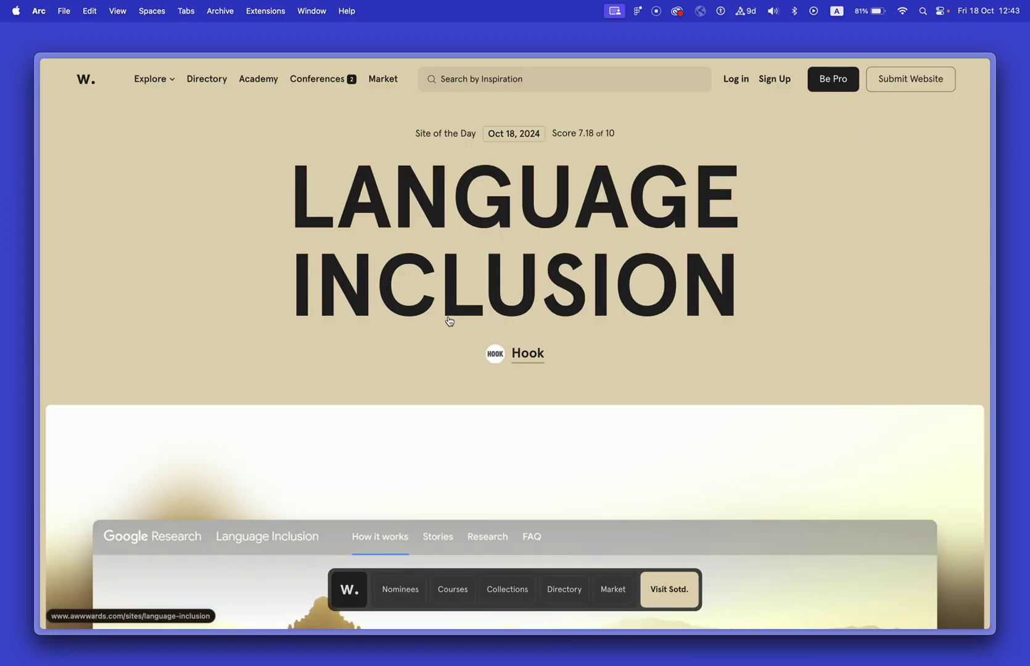
scroll(449, 321, "down", 15)
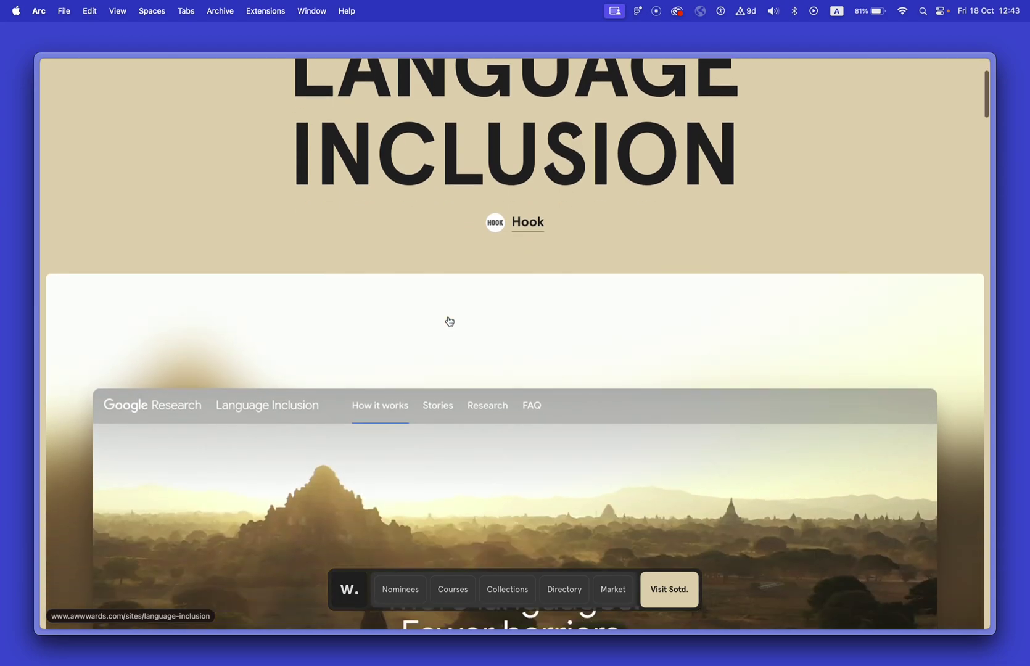
scroll(450, 321, "down", 5)
scroll(450, 320, "up", 3)
scroll(450, 321, "down", 5)
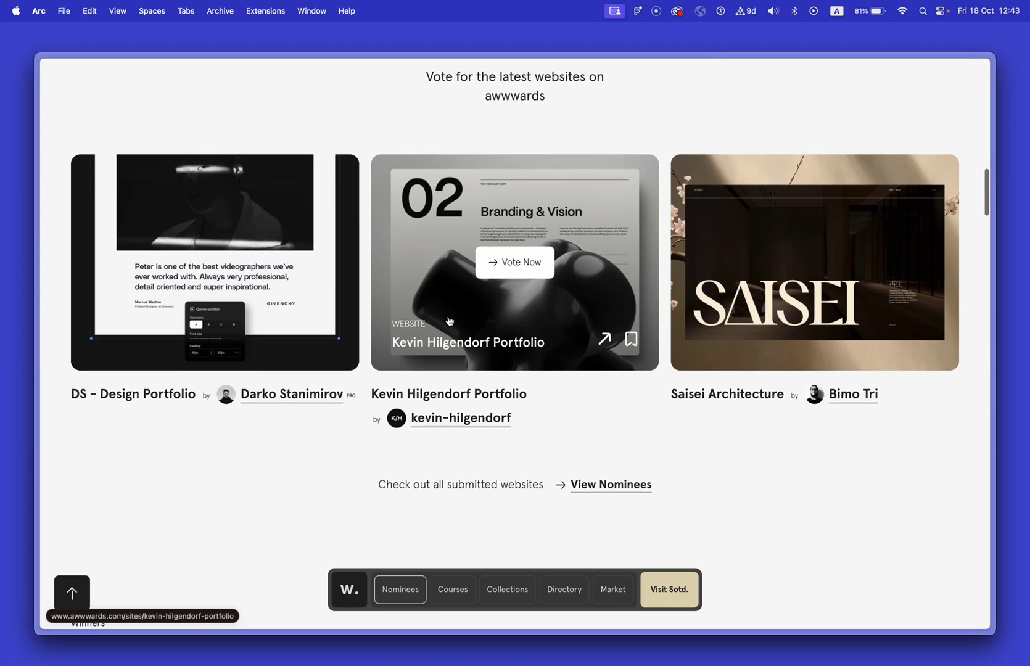
scroll(450, 321, "down", 3)
scroll(450, 321, "up", 20)
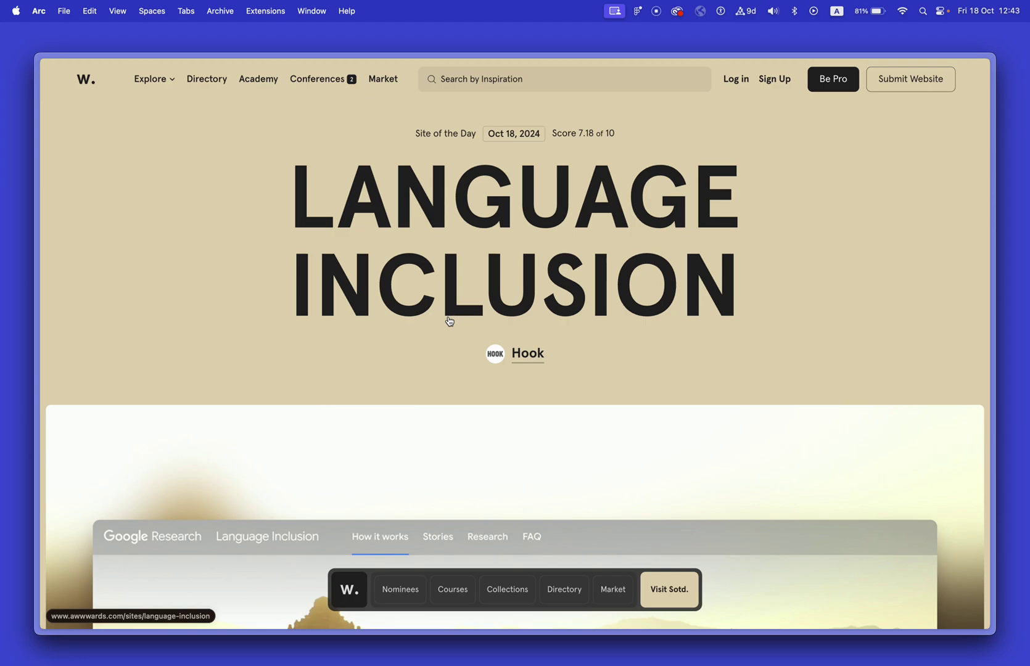
left_click_drag(1003, 288, 1025, 291)
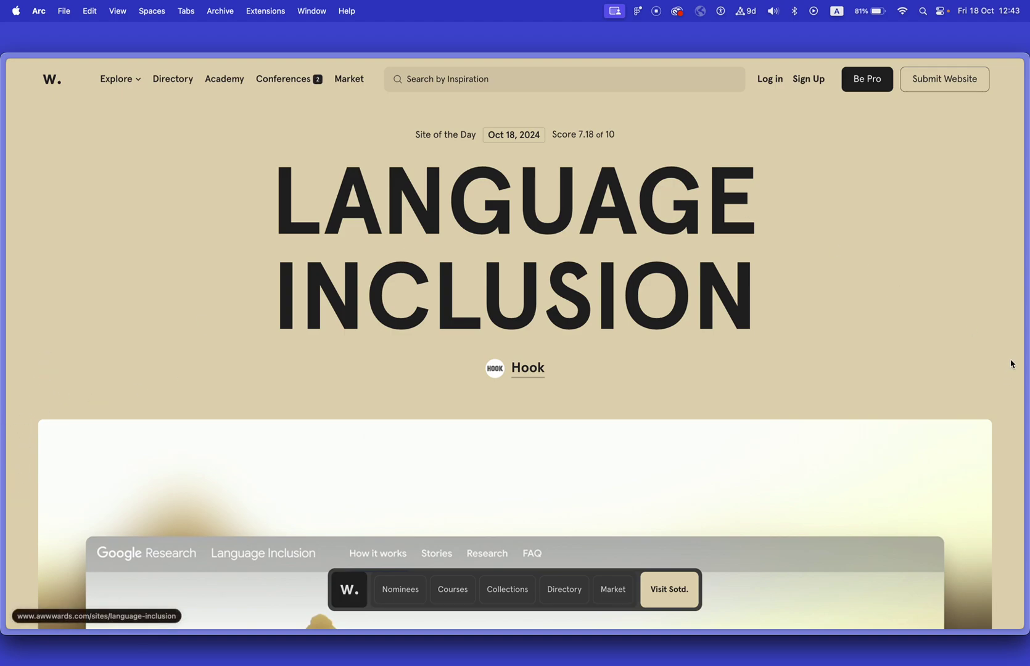
left_click_drag(1028, 335, 1000, 338)
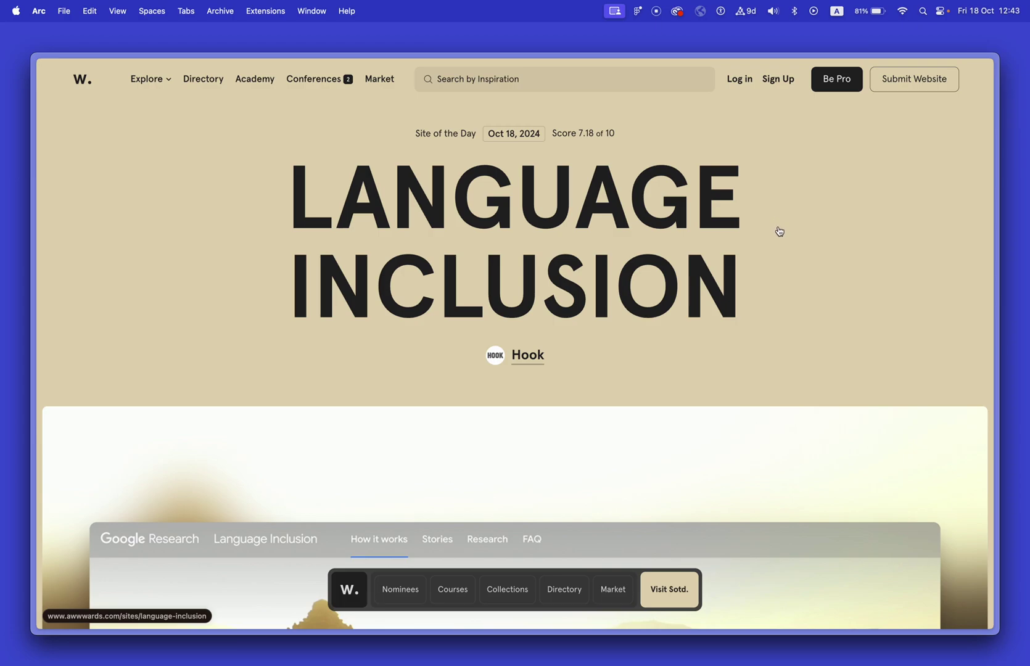
Zoom the Awwwards homepage out to 50% and examine the width limits of its content and the surrounding margins.
key("super+minus")
key("super+minus")
key("super+minus")
key("super+minus")
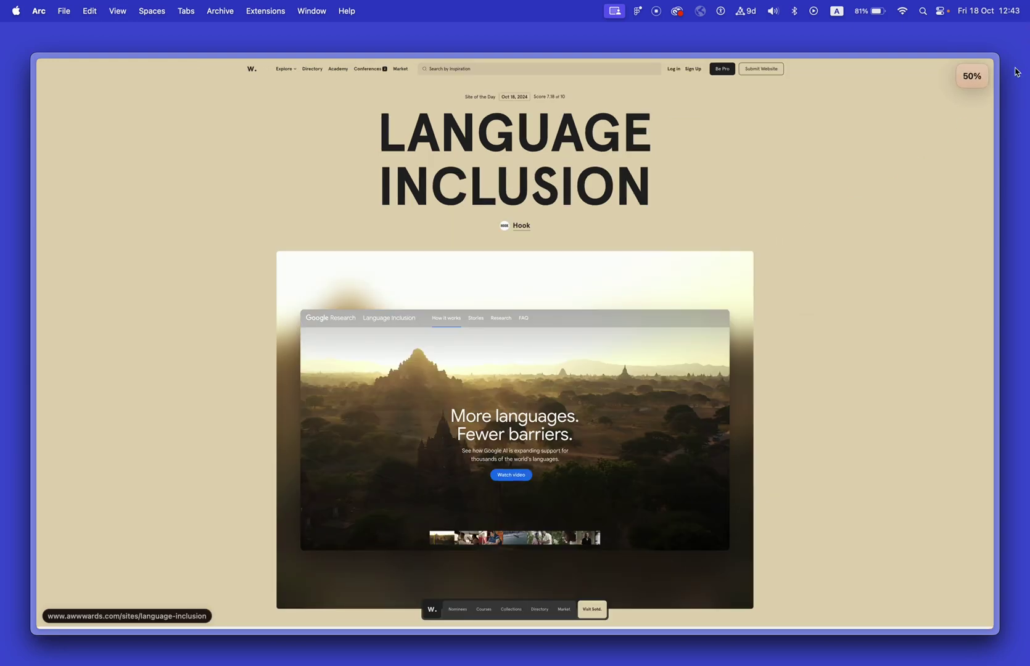
scroll(747, 239, "down", 3)
scroll(745, 237, "up", 3)
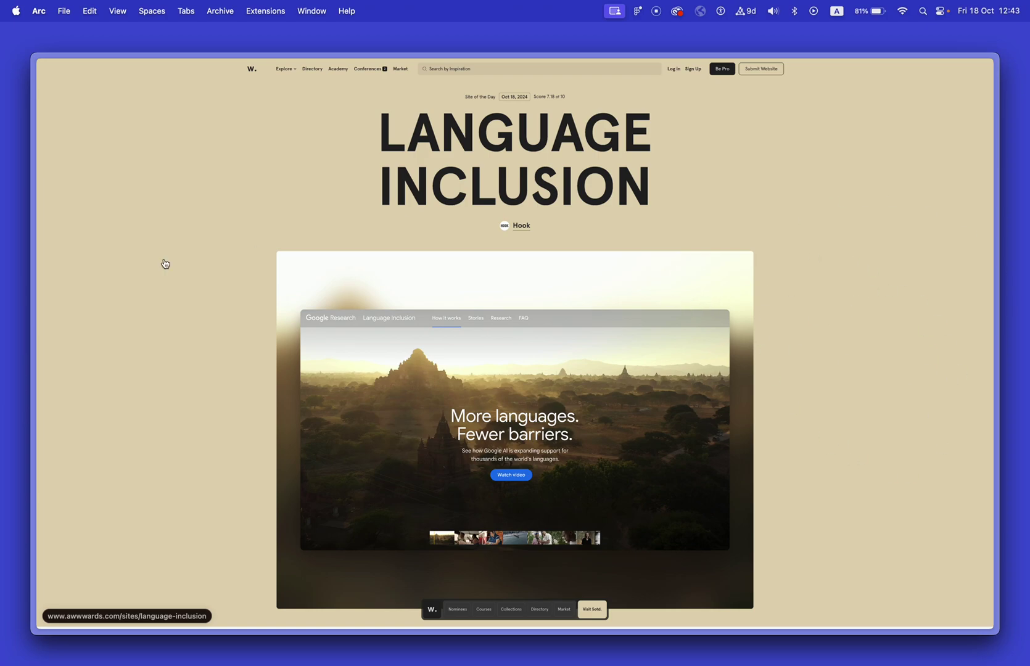
scroll(167, 358, "down", 5)
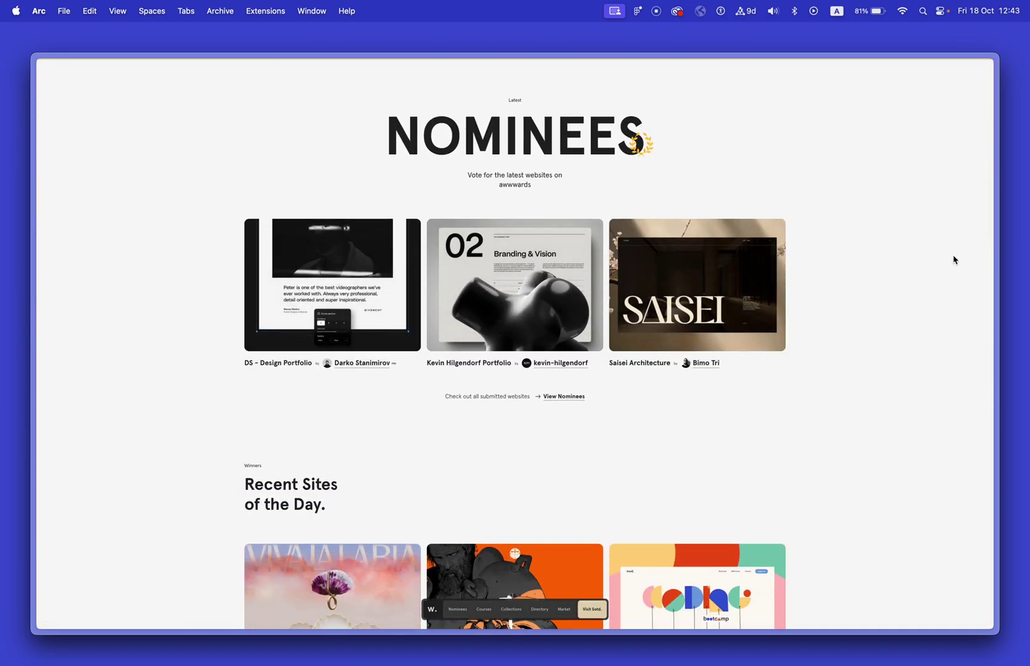
scroll(955, 260, "up", 5)
scroll(955, 260, "down", 5)
scroll(956, 257, "up", 5)
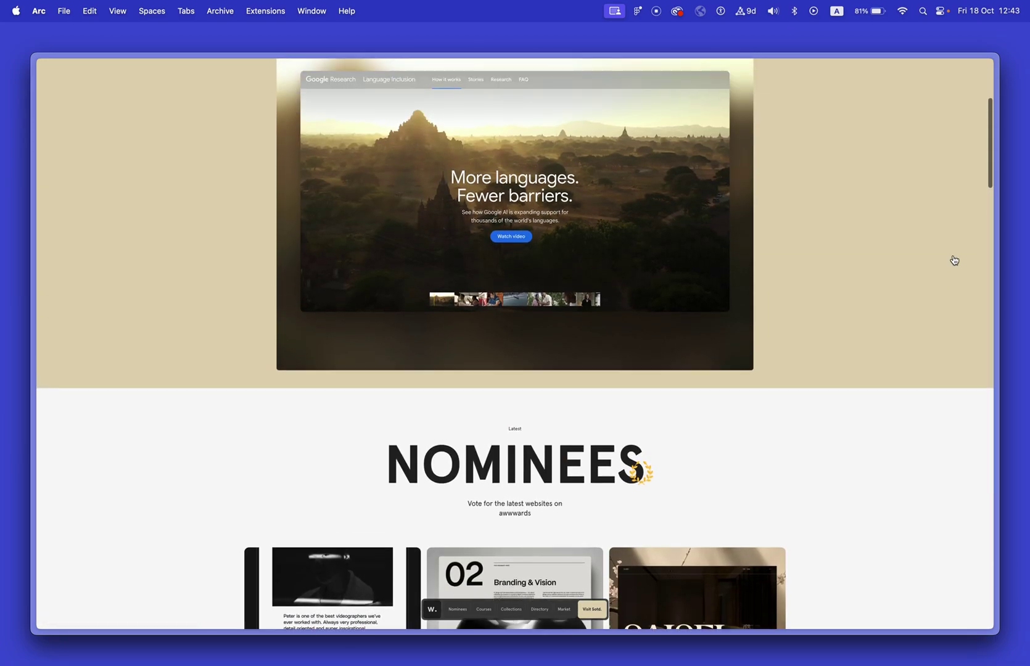
left_click_drag(1002, 261, 996, 310)
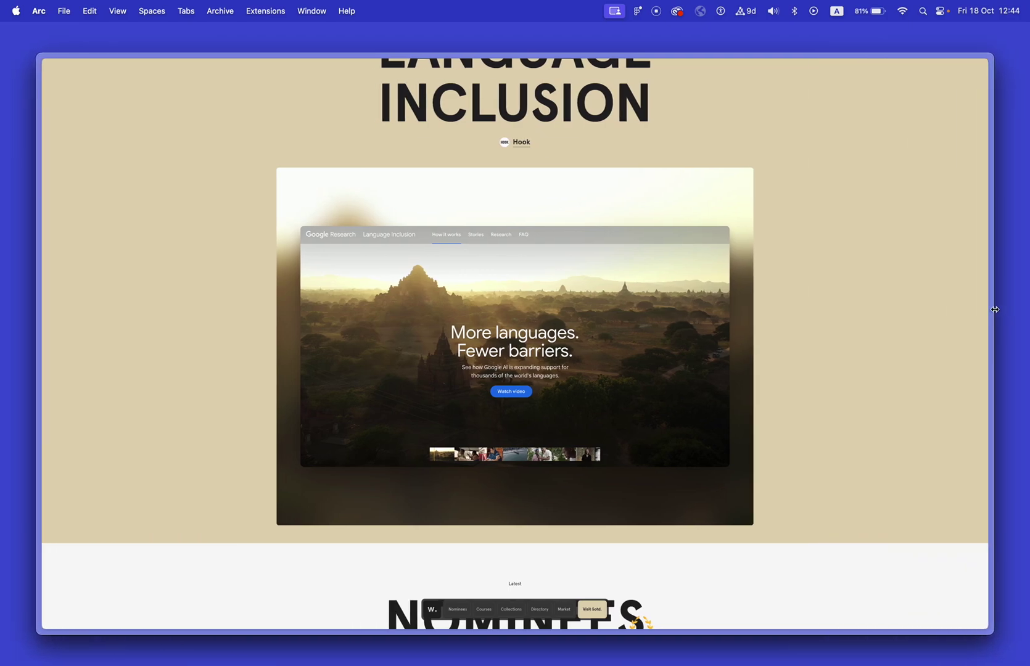
Switch to the Nike homepage and examine the widths of its hero banner and product sections.
key("ctrl+Tab")
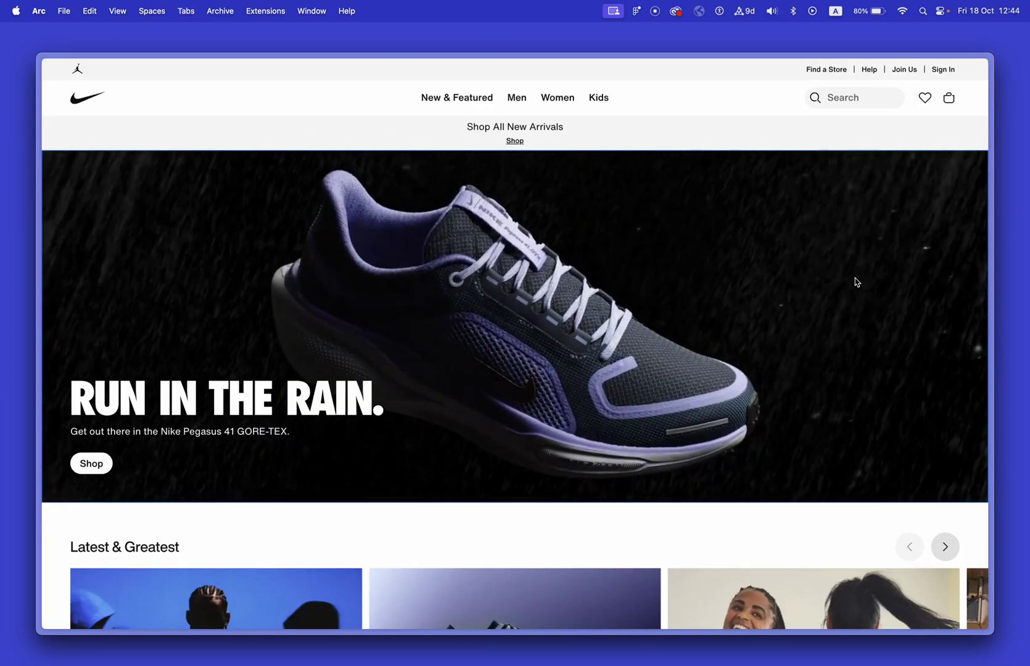
scroll(825, 310, "down", 3)
scroll(823, 308, "up", 3)
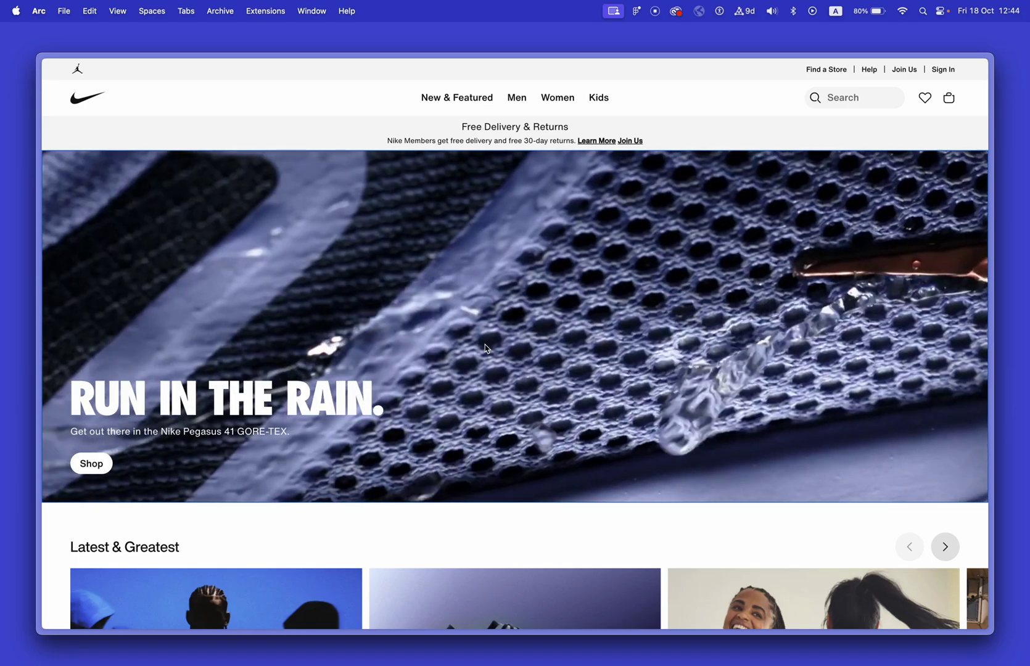
scroll(505, 320, "down", 2)
scroll(505, 321, "up", 1)
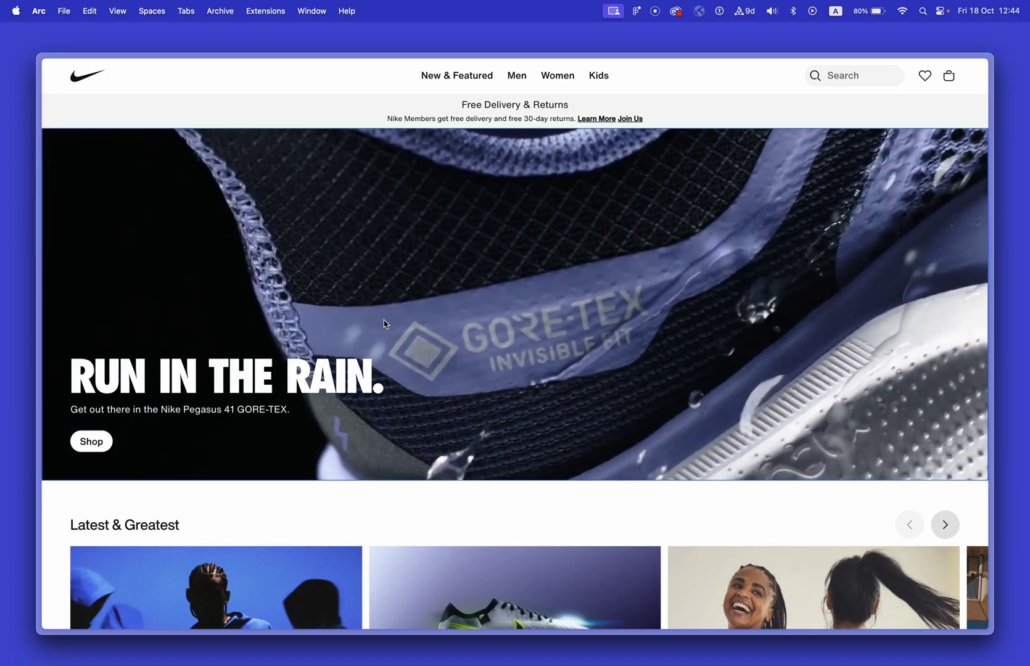
scroll(441, 379, "down", 4)
scroll(442, 379, "down", 7)
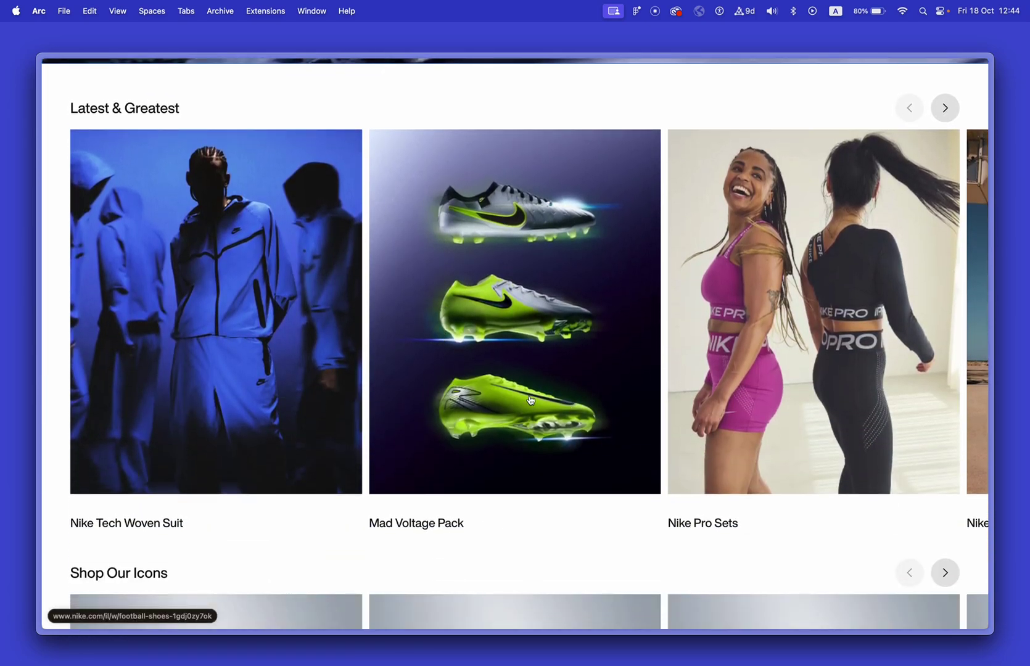
scroll(530, 401, "down", 10)
scroll(530, 401, "up", 20)
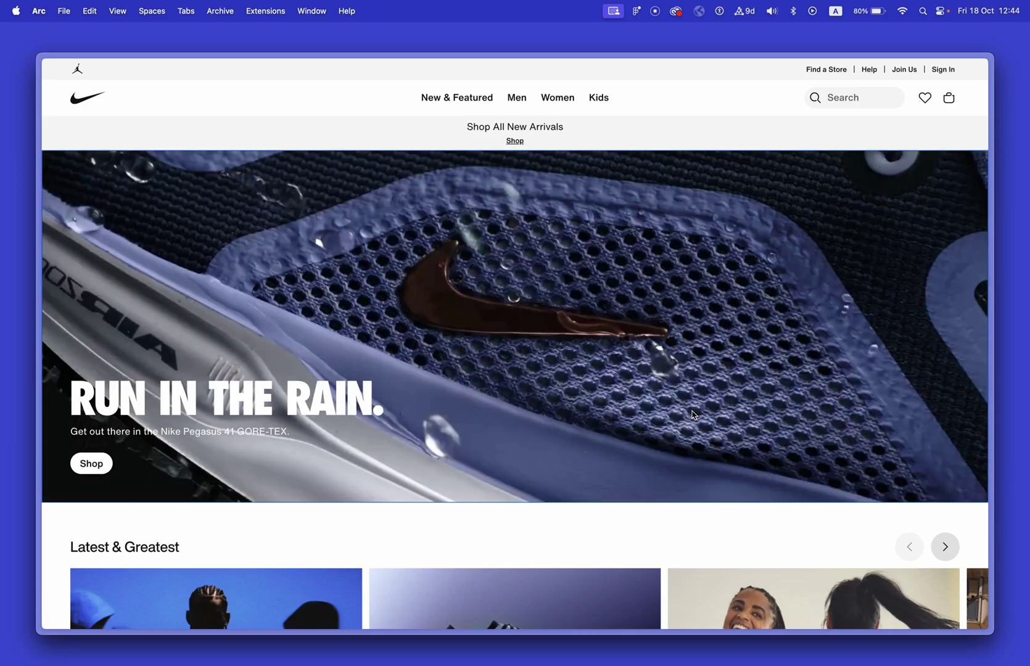
Zoom the Nike homepage out to 50% and compare the hero banner's width with that of the product sections.
key("super+minus")
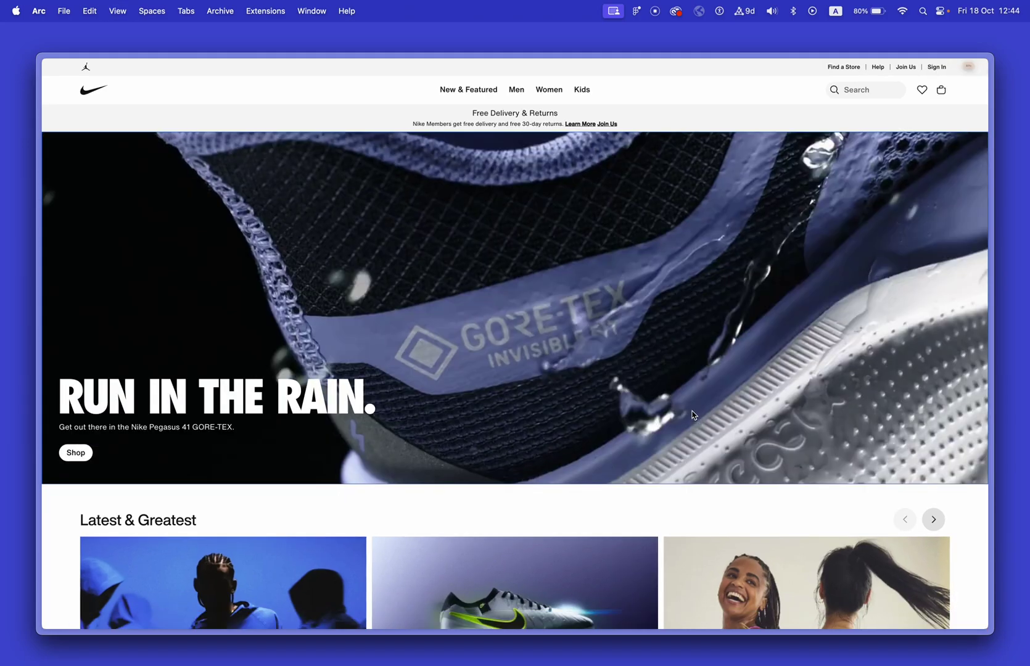
key("super+minus")
key("super+minus")
key("super+minus")
key("super+plus")
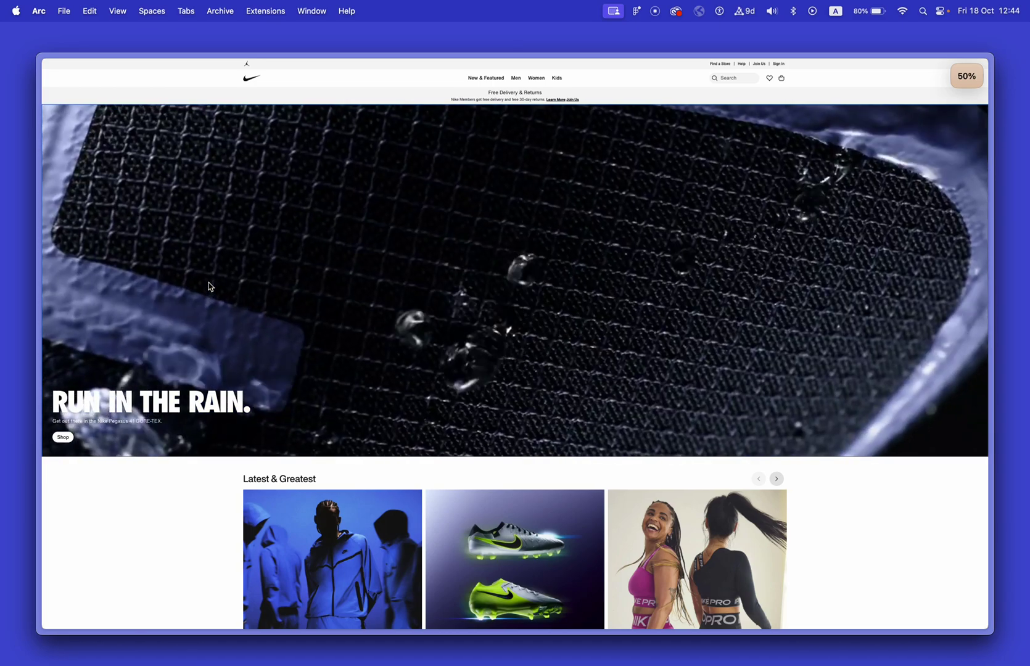
scroll(398, 324, "down", 5)
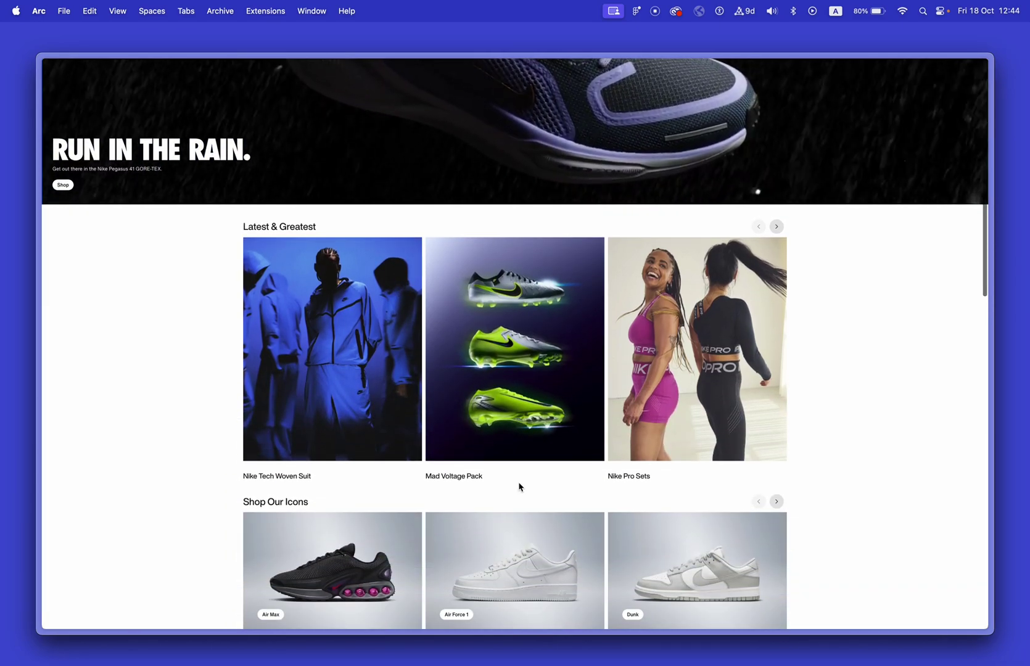
scroll(519, 487, "down", 7)
scroll(531, 463, "down", 8)
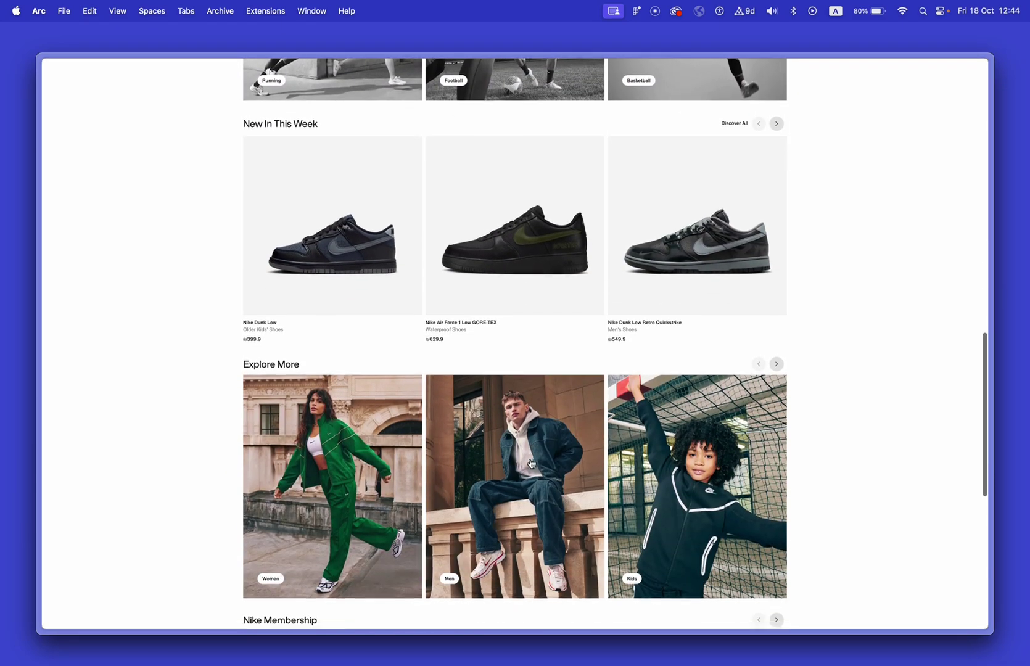
scroll(535, 353, "up", 9)
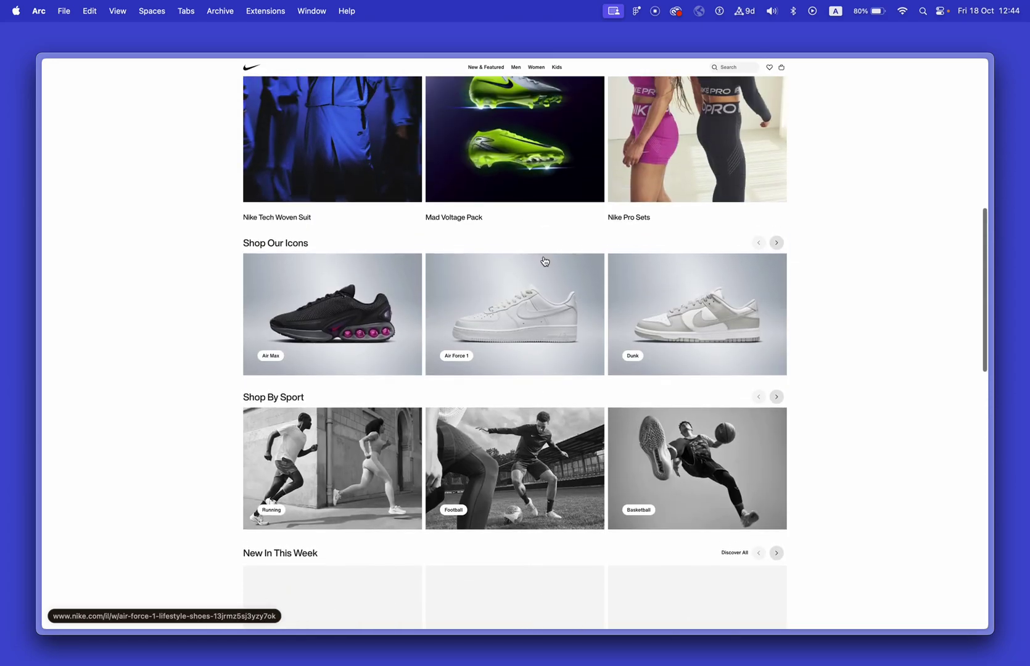
scroll(545, 260, "up", 6)
Expand the browser window to fill the screen and shrink it back to a smaller, centred window.
left_click_drag(997, 320, 982, 359)
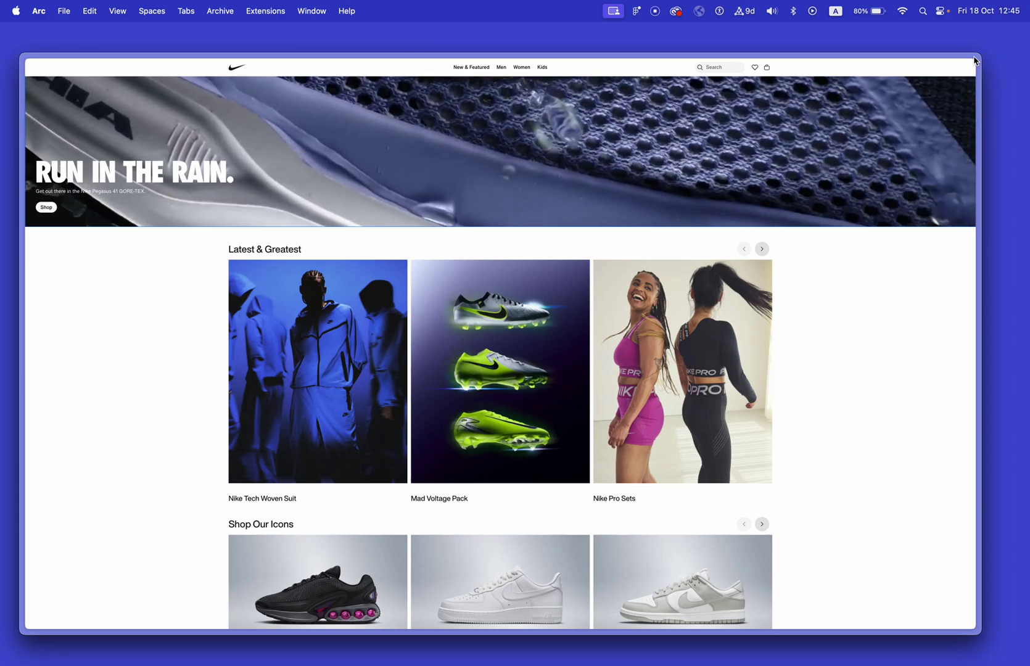
double_click(974, 54)
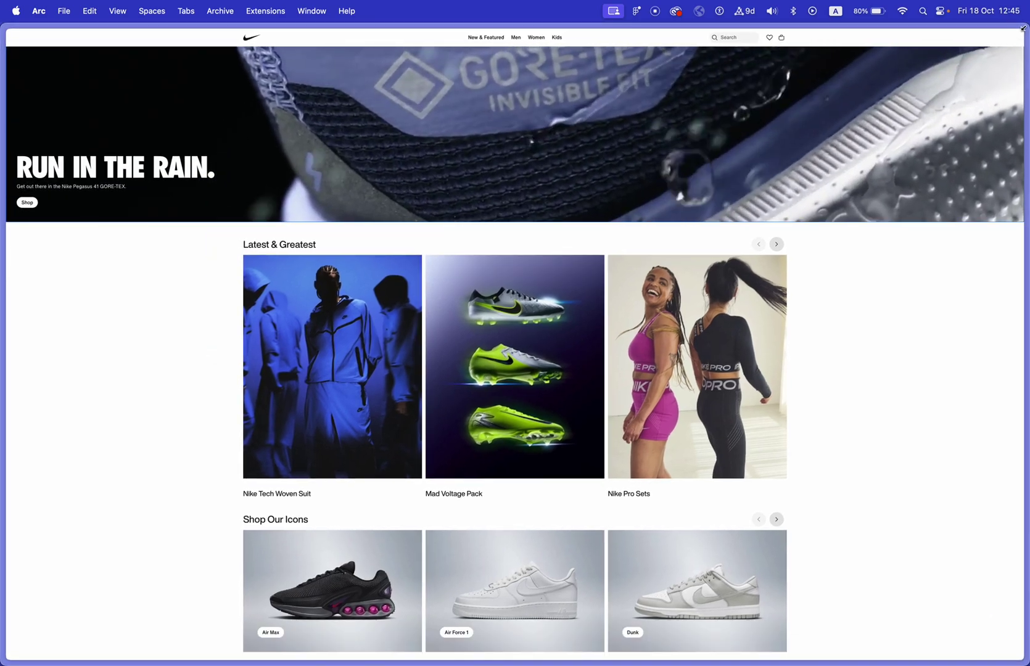
key("fn+ctrl+r")
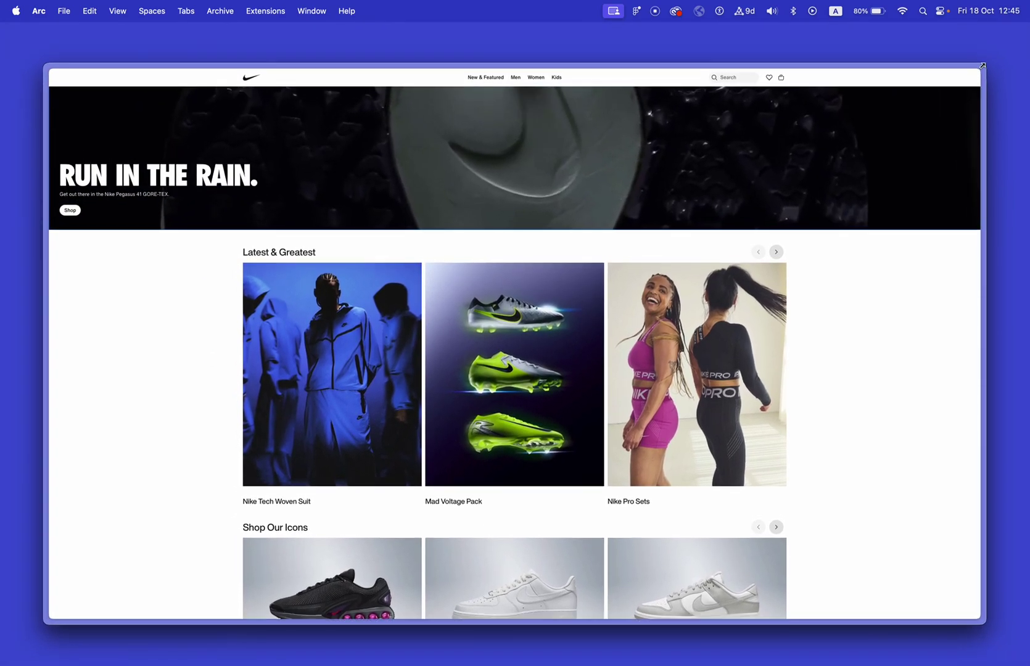
Switch to the Wix Studio editor and examine the Max Width section's side margin on the desktop canvas.
left_click(621, 224)
key("Escape")
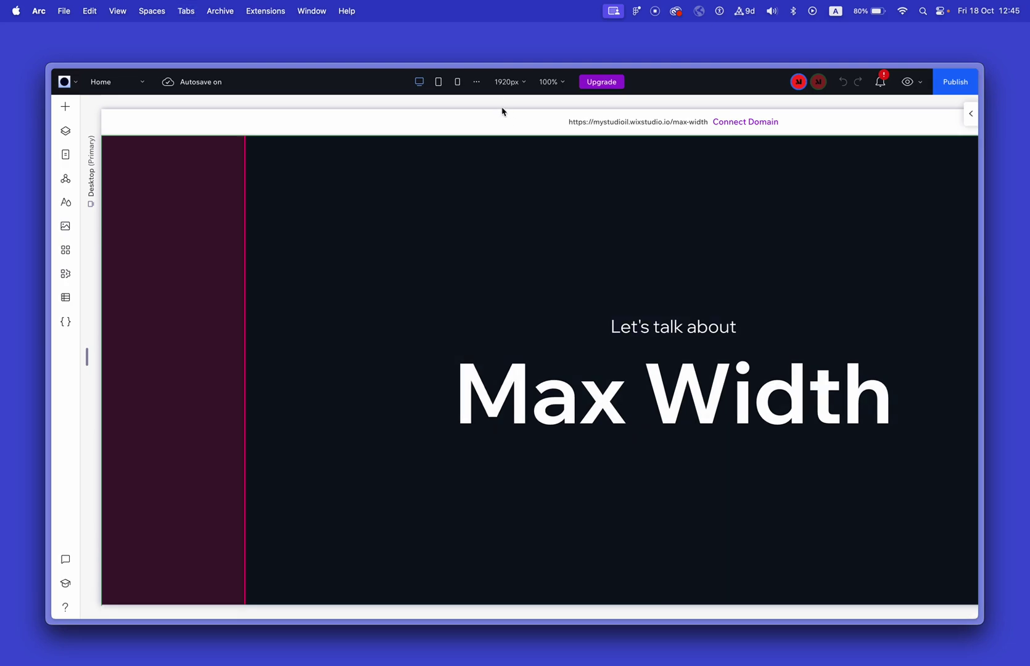
scroll(520, 251, "right", 5)
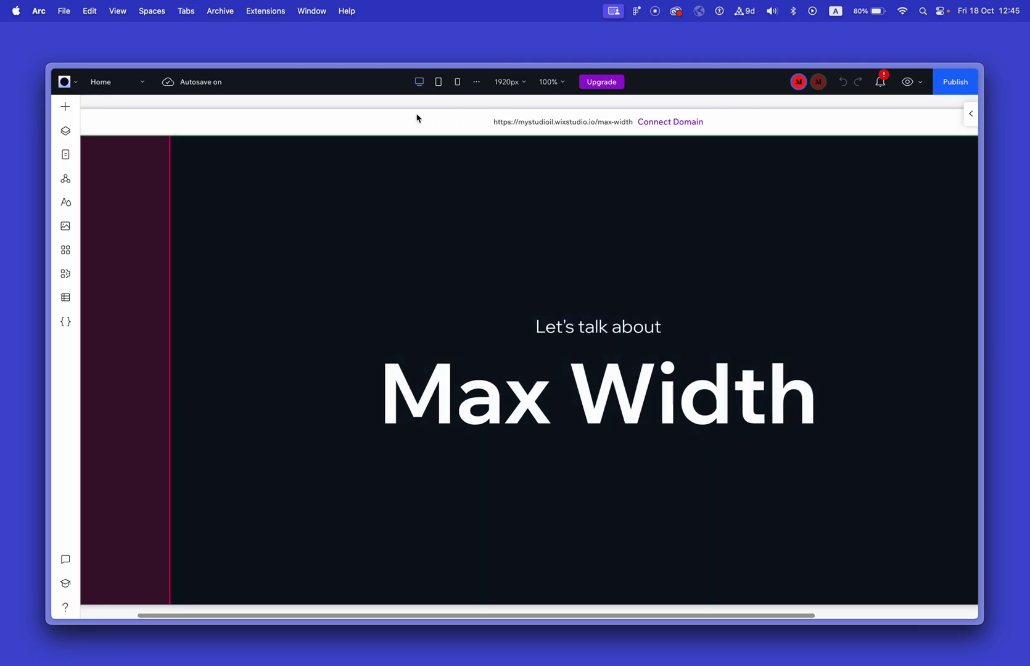
left_click(505, 86)
key("Escape")
scroll(146, 418, "left", 3)
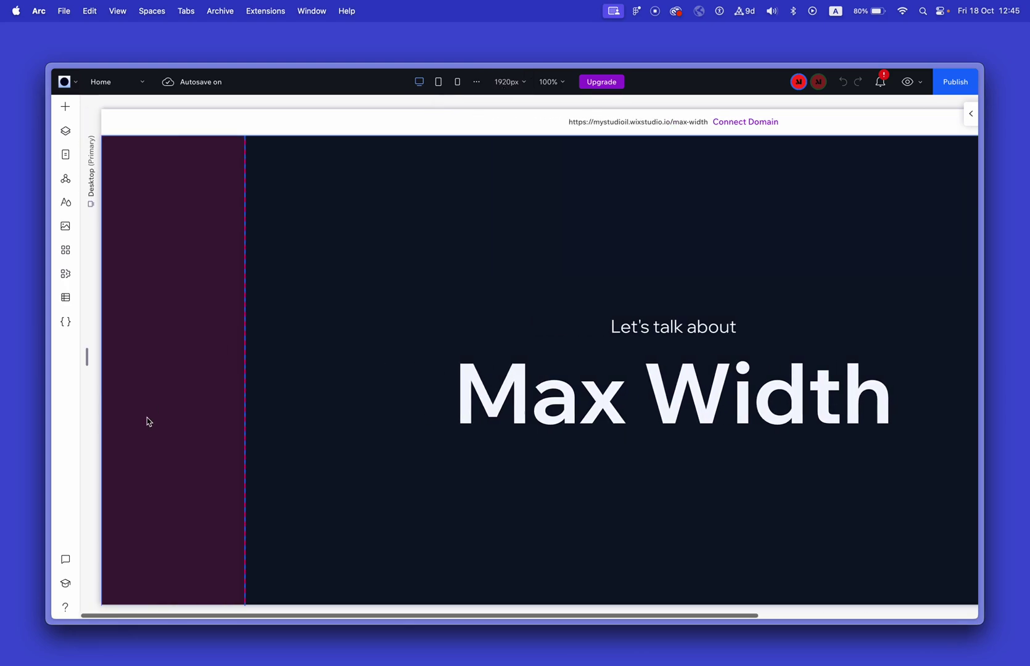
scroll(432, 237, "right", 3)
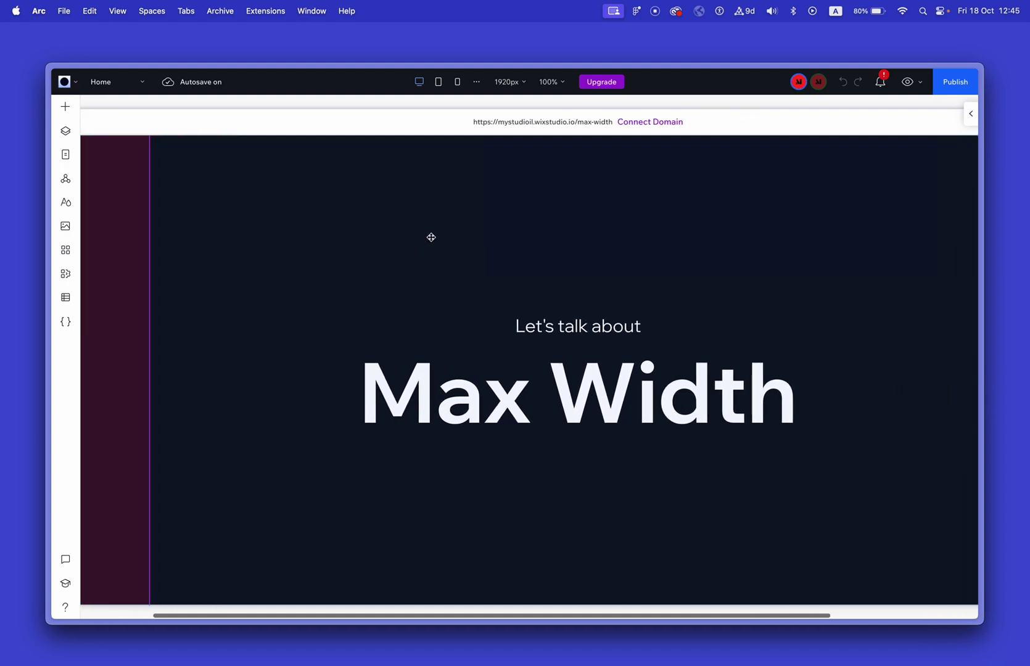
Add a blank section above the Max Width section and check its max-width guides on both sides.
left_click(430, 235)
left_click(596, 141)
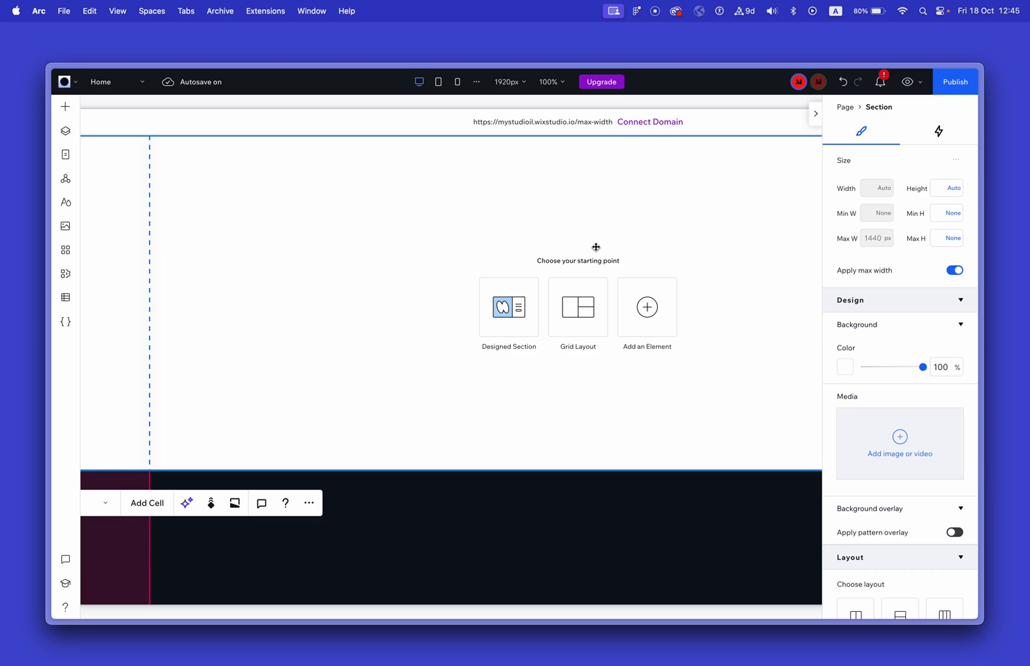
scroll(595, 247, "right", 5)
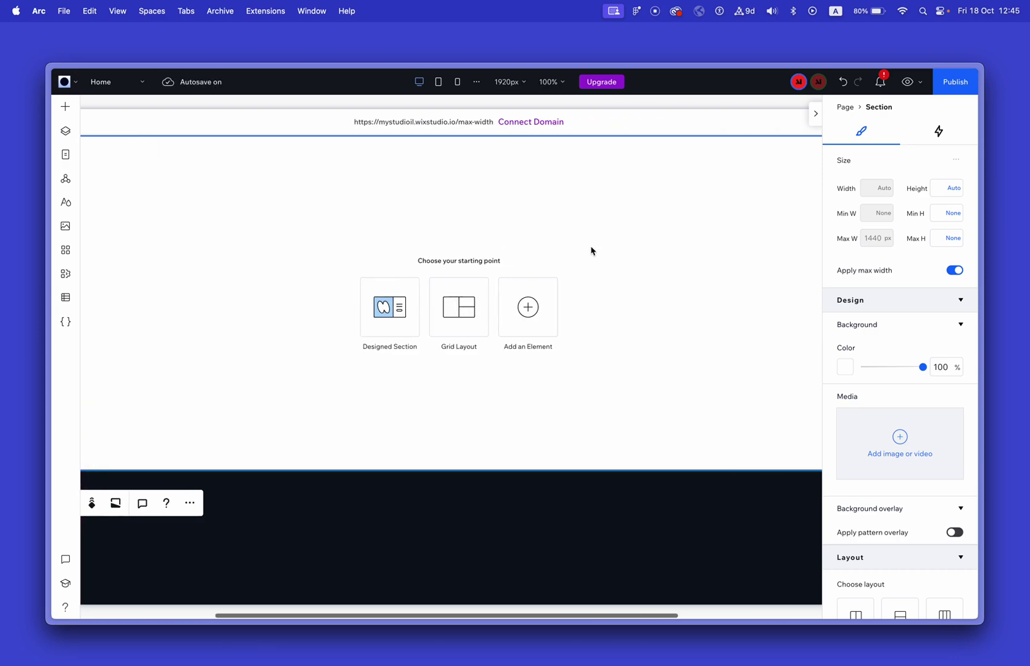
scroll(591, 250, "left", 2)
scroll(591, 250, "right", 2)
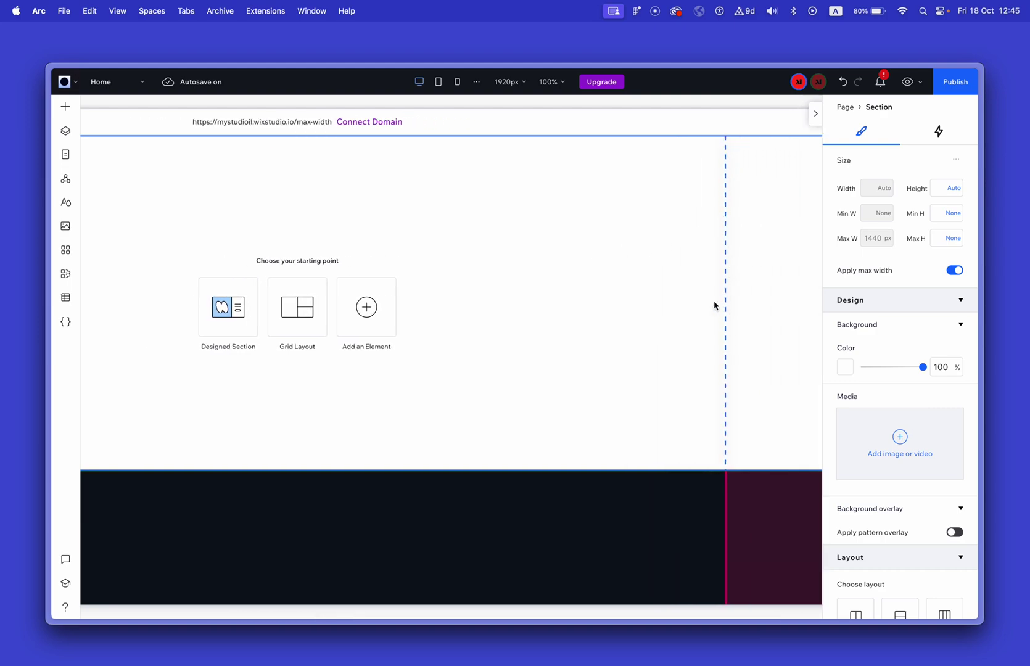
scroll(536, 249, "left", 5)
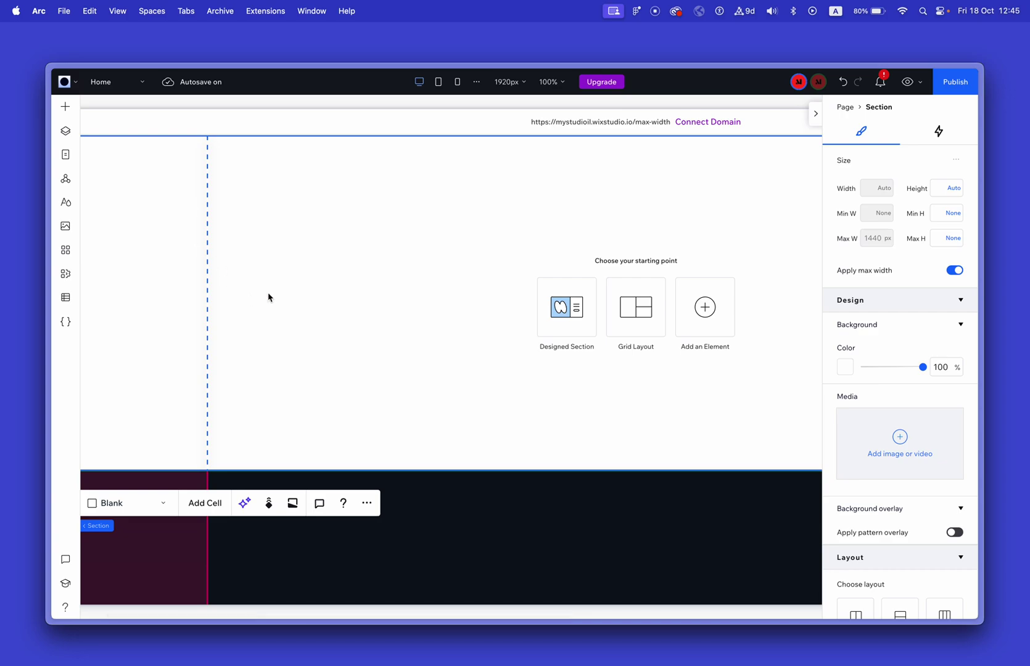
Add an image element to the blank section and stretch it to fill the section's max-width area.
left_click(67, 113)
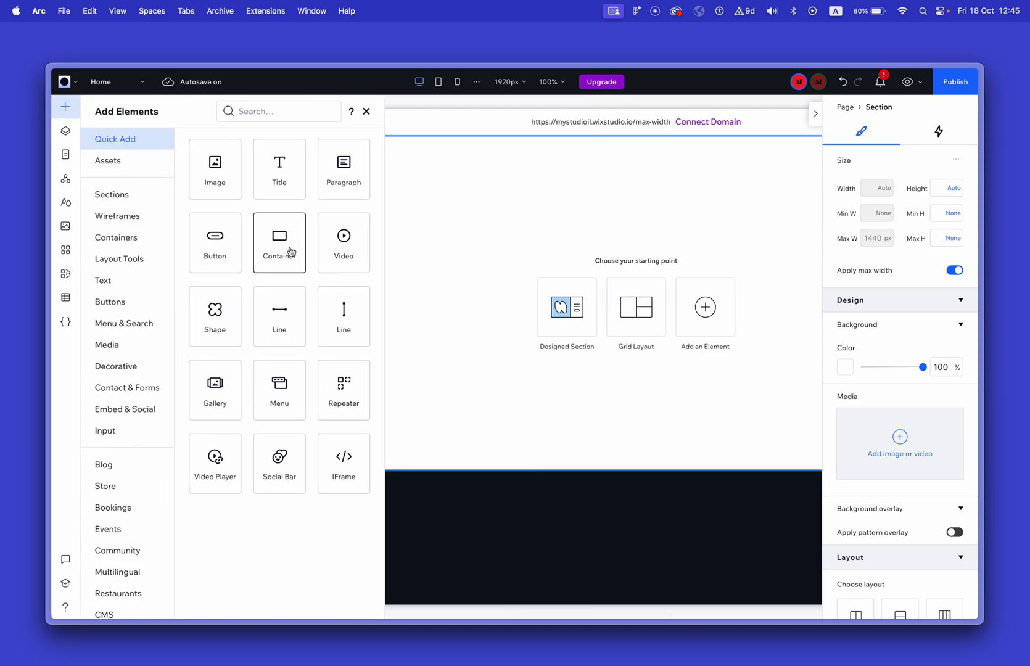
left_click_drag(215, 170, 495, 258)
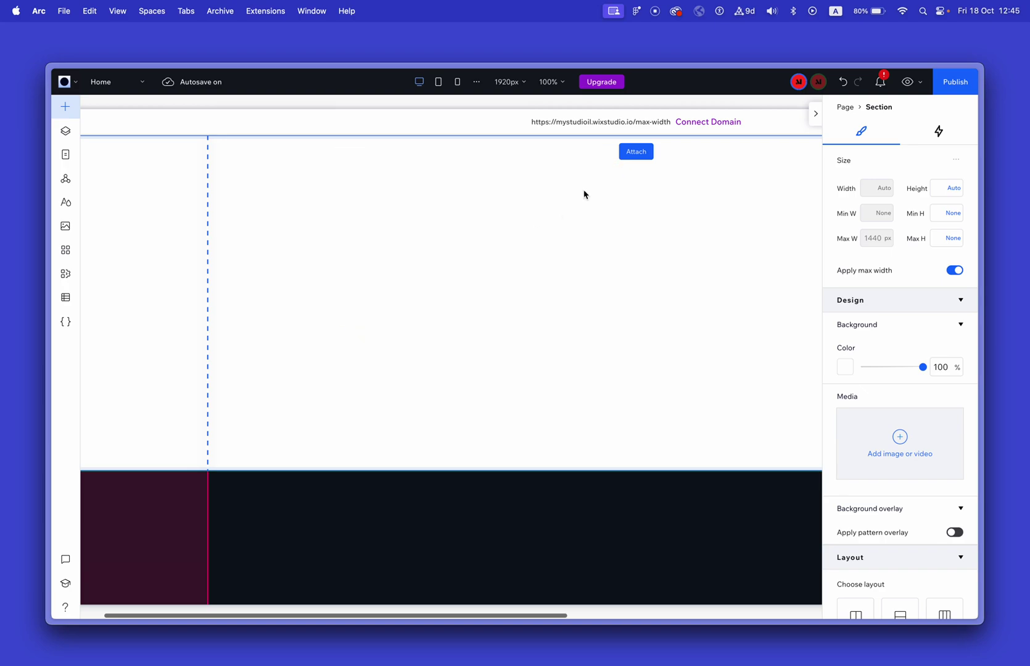
left_click(612, 183)
scroll(608, 203, "right", 10)
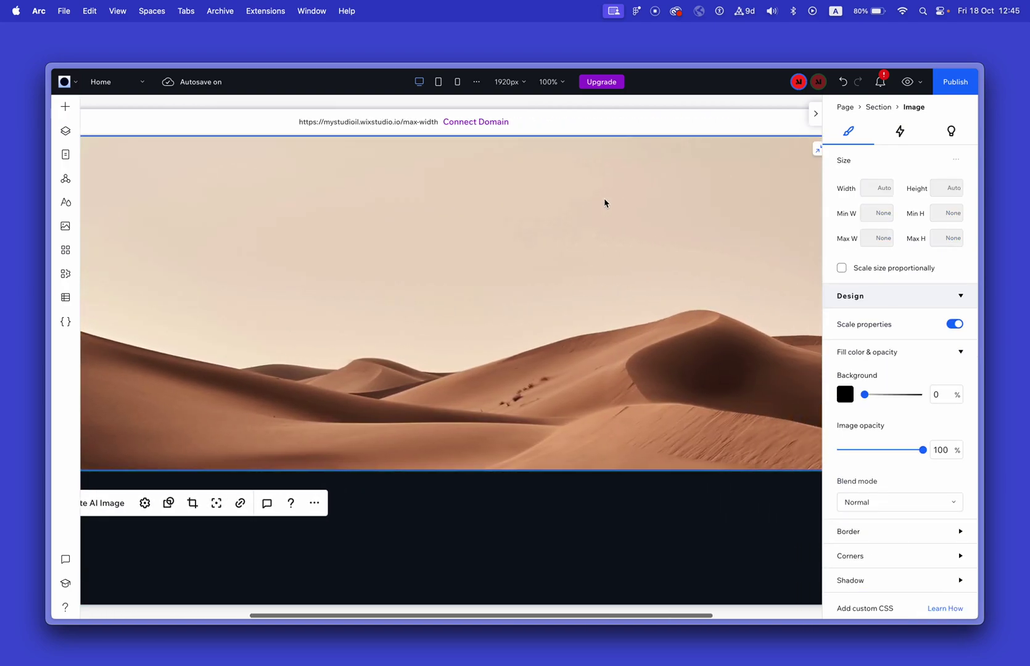
Select the section holding the stretched image and switch the editor's sizing preference to Set per Element.
scroll(605, 203, "right", 1)
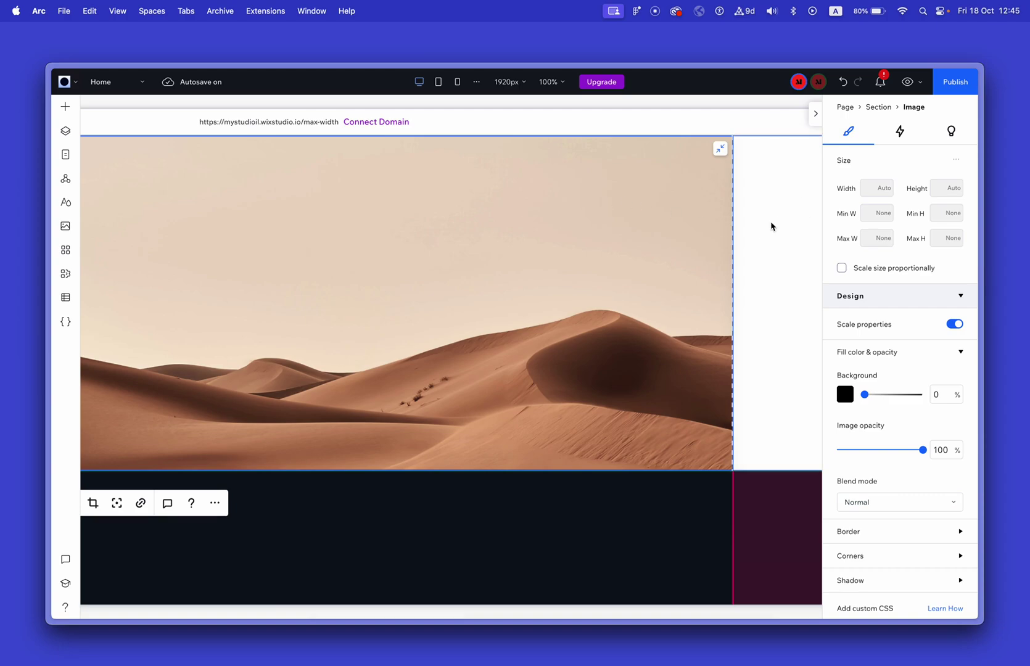
scroll(353, 288, "left", 10)
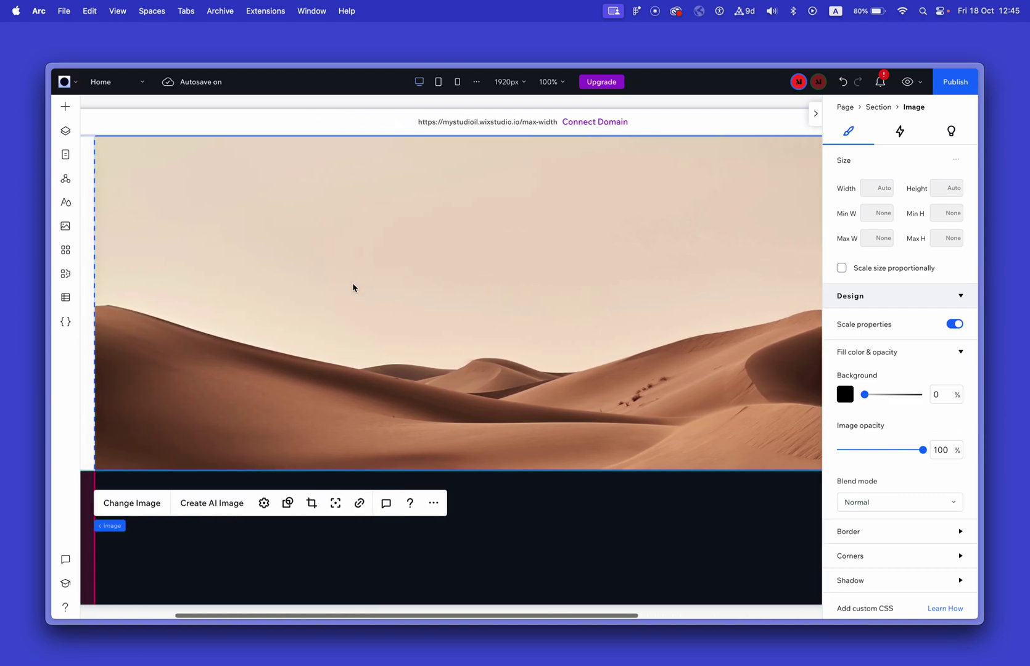
scroll(275, 299, "left", 4)
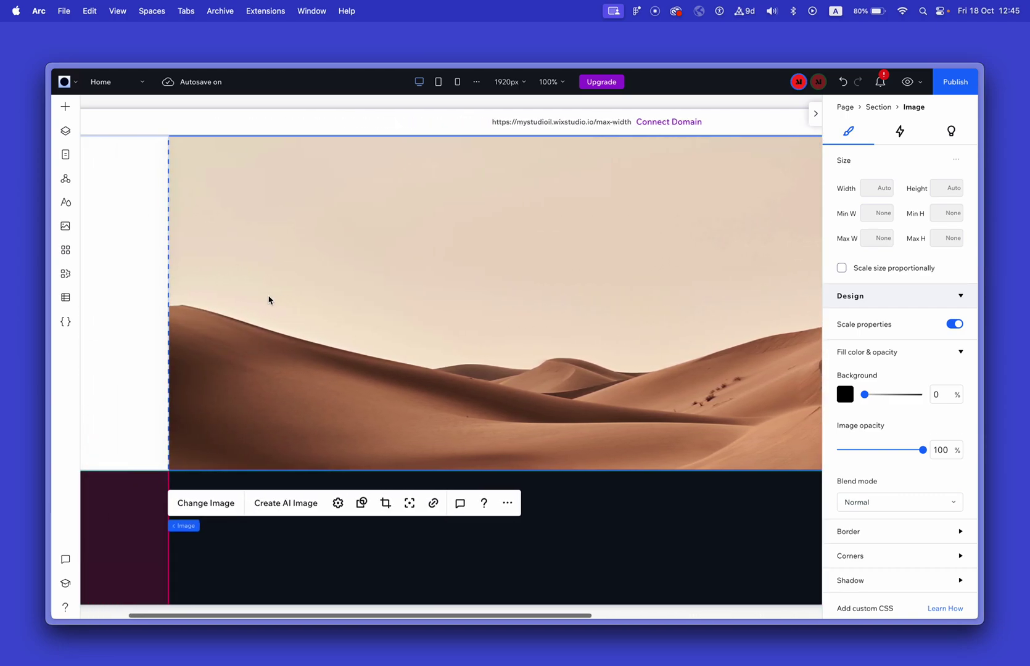
left_click(145, 255)
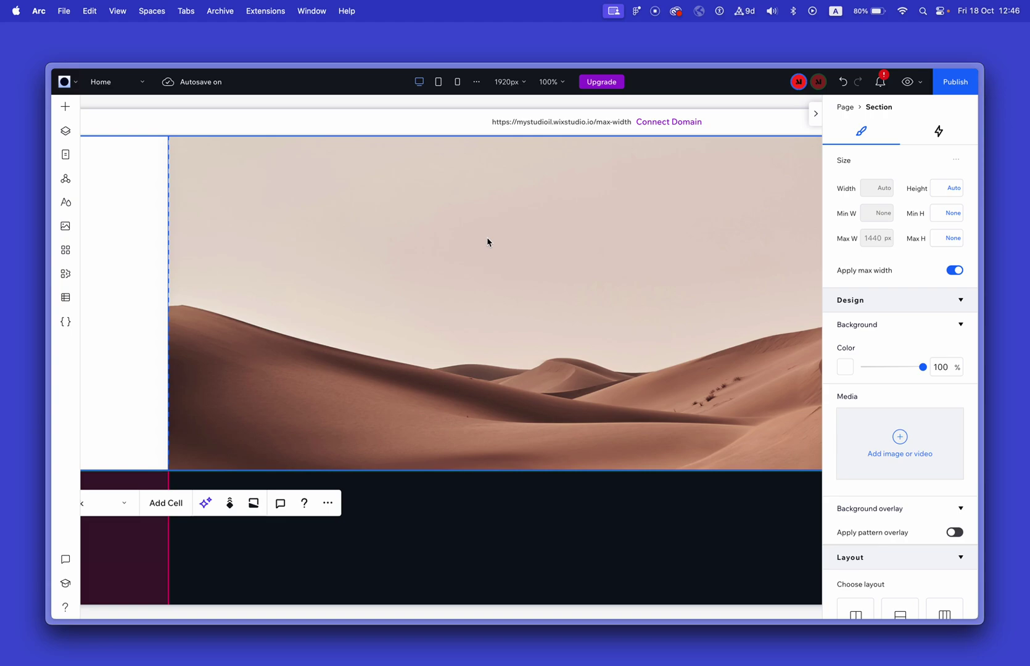
left_click(73, 86)
mouse_move(99, 177)
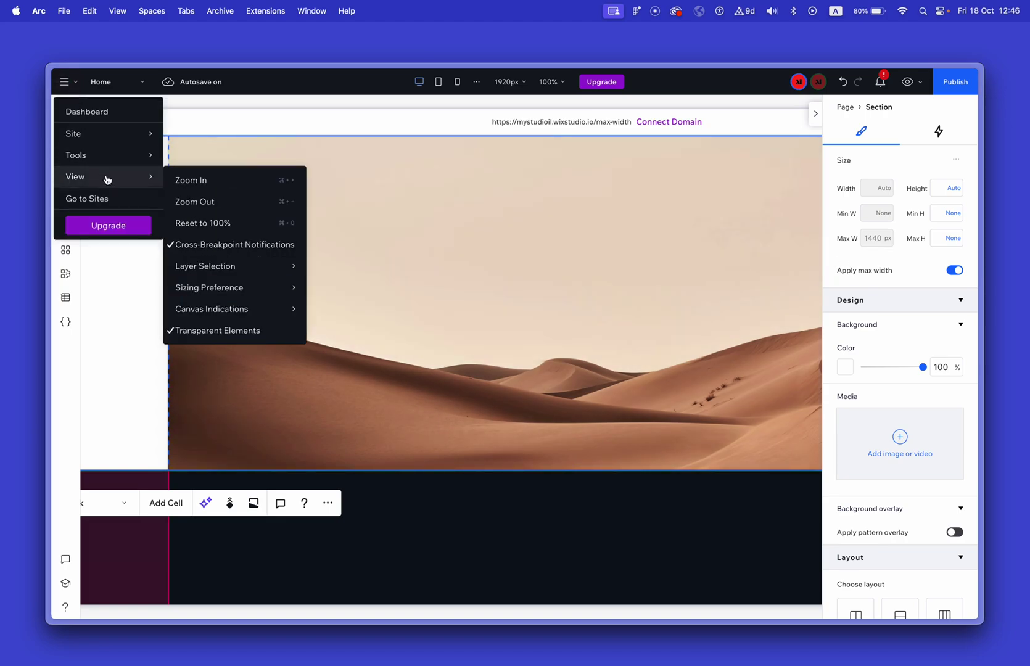
mouse_move(148, 137)
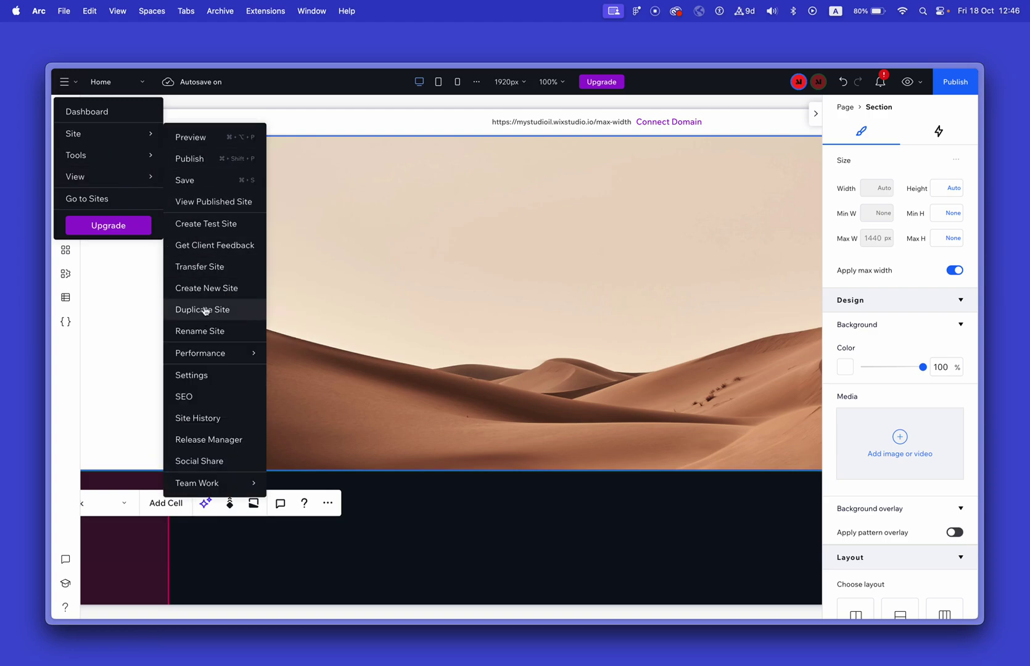
mouse_move(133, 157)
mouse_move(130, 179)
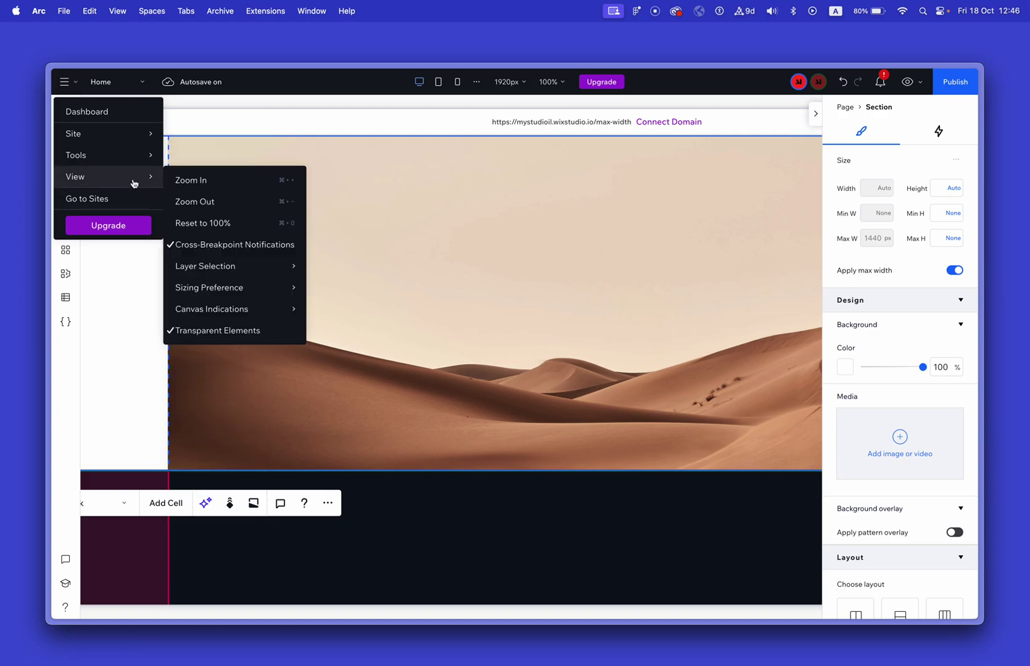
mouse_move(230, 275)
mouse_move(259, 287)
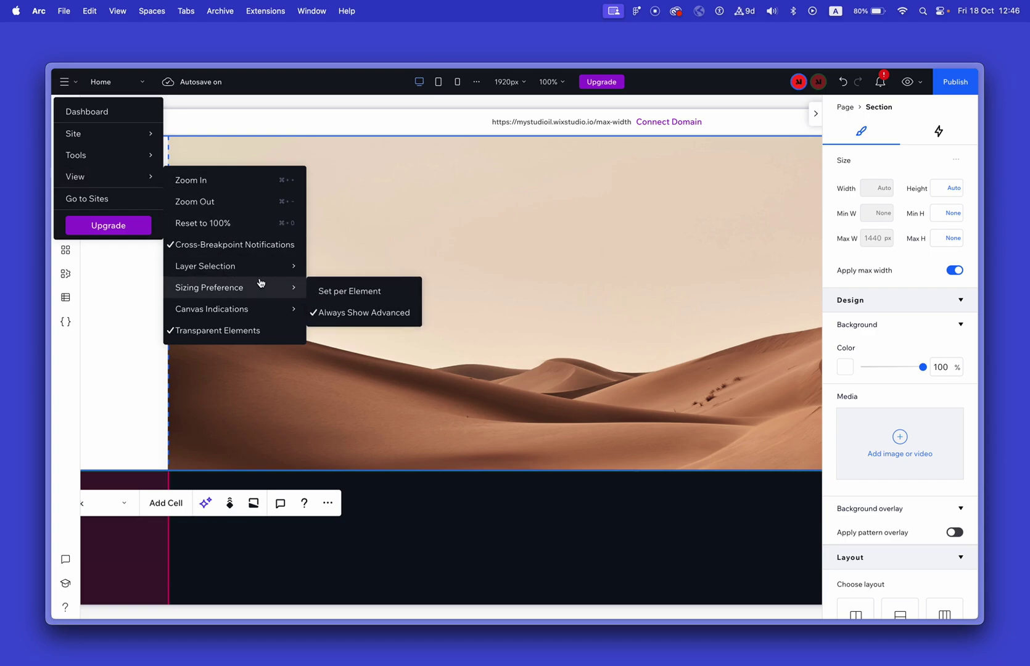
left_click(322, 298)
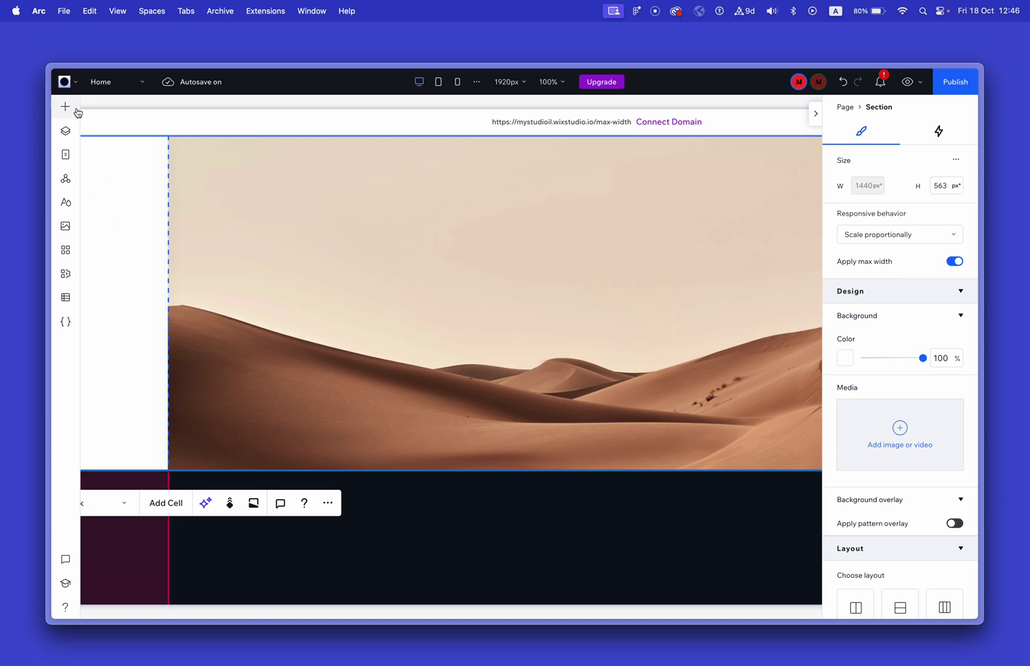
Examine the "What does max-width not affect?" section and return to the desert image section above it.
scroll(377, 355, "down", 10)
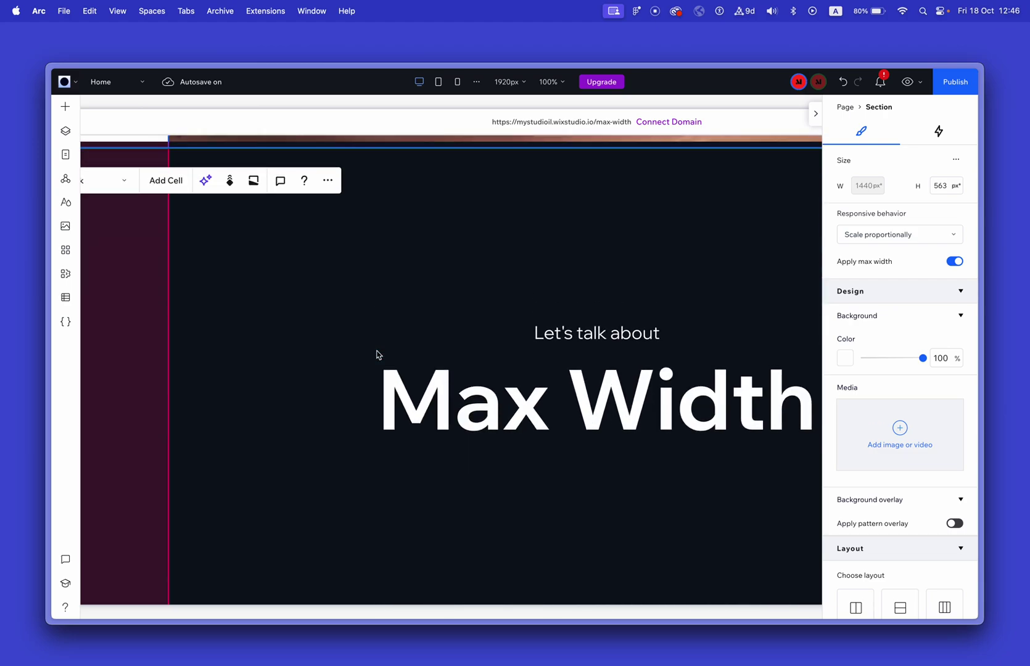
scroll(378, 355, "right", 2)
scroll(377, 354, "down", 5)
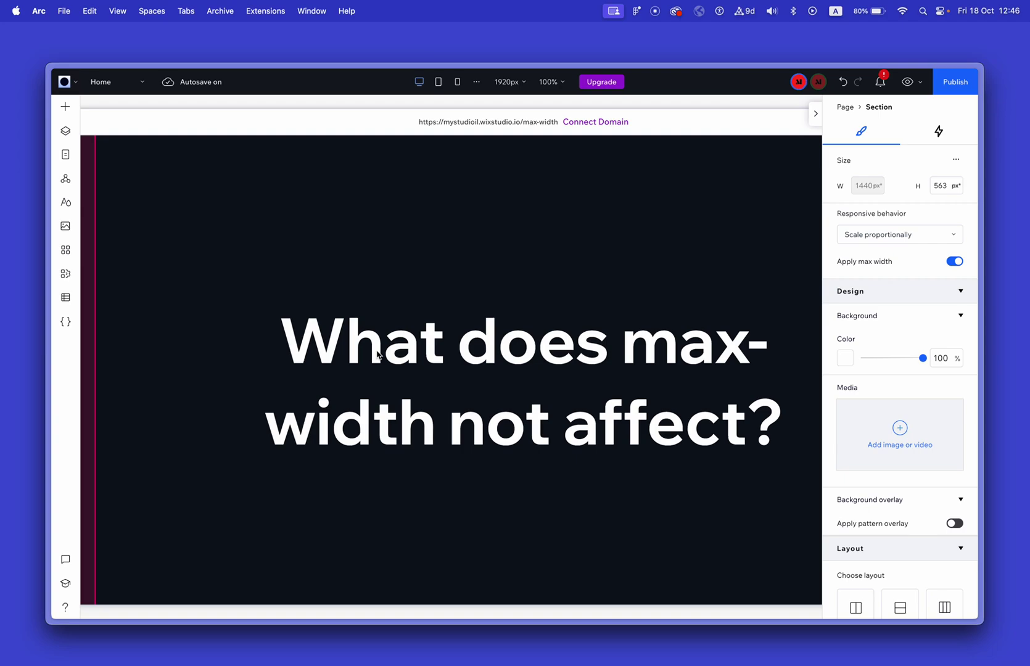
scroll(377, 355, "up", 1)
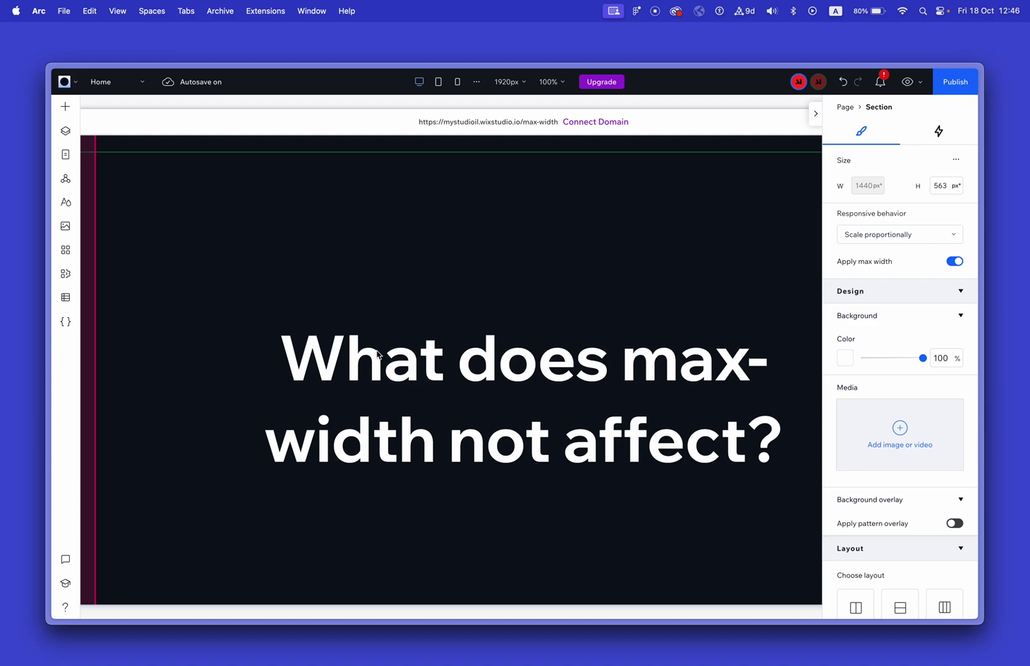
scroll(377, 354, "up", 8)
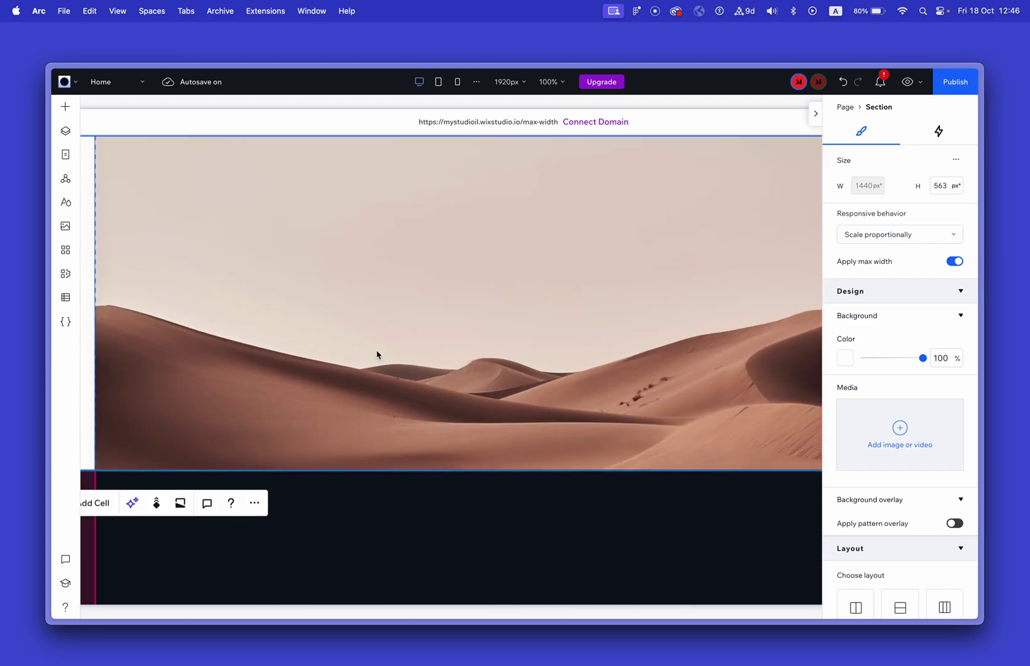
Check the stretched desert image's edges against the max-width guides and delete the image from the section.
left_click(328, 331)
scroll(329, 329, "right", 3)
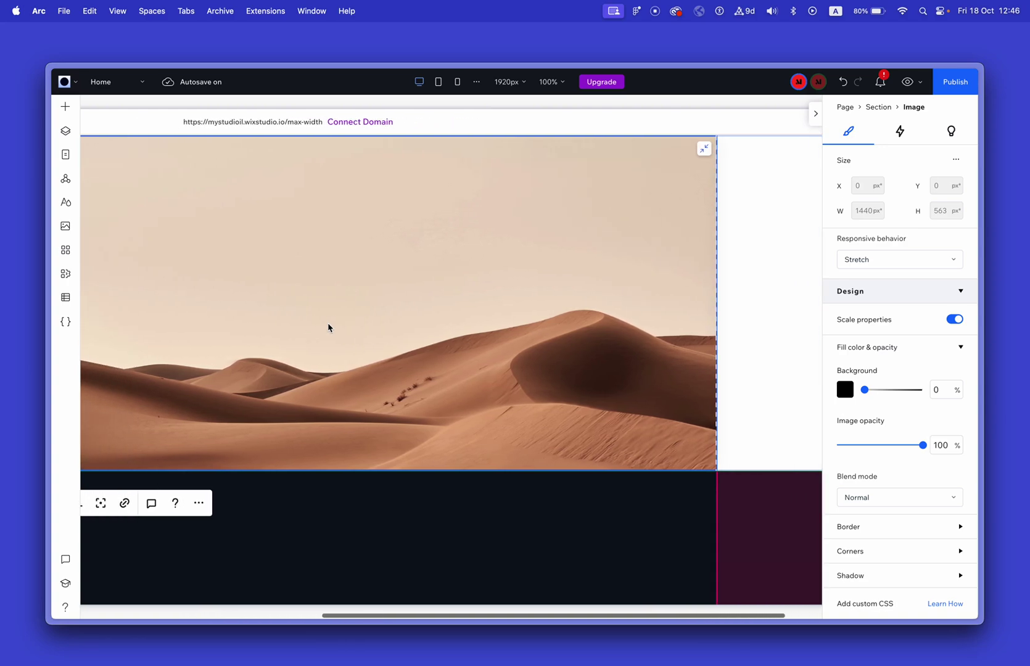
scroll(328, 327, "right", 4)
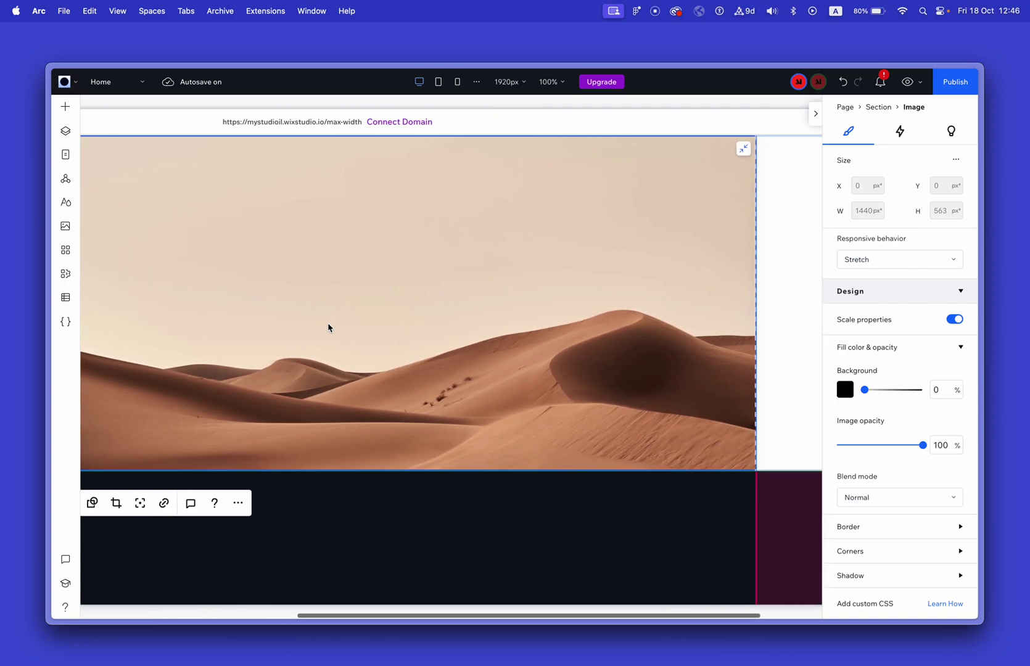
scroll(364, 327, "left", 9)
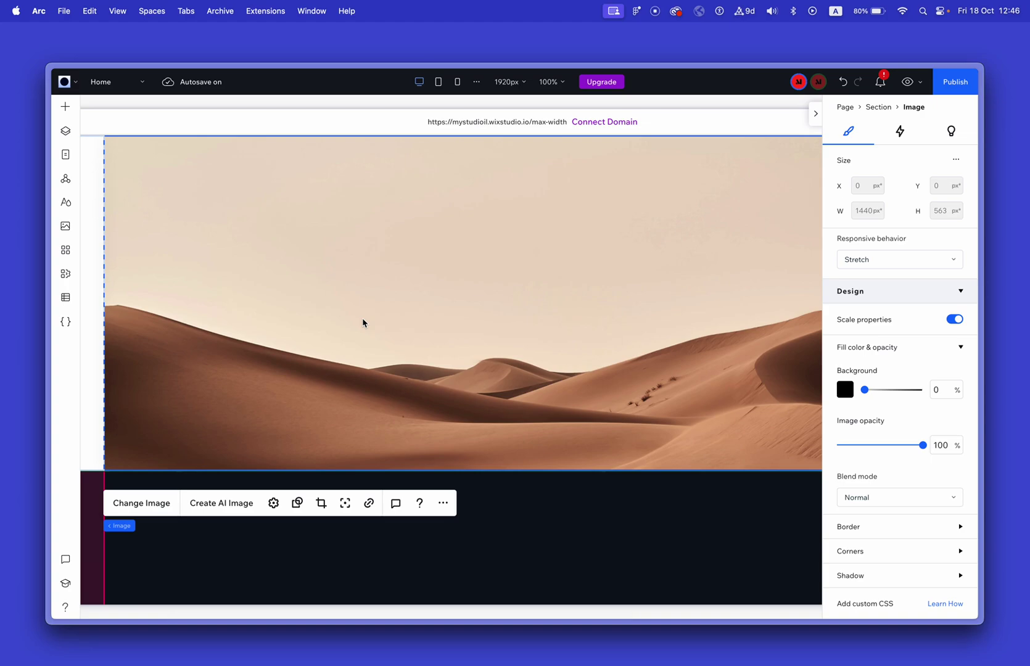
key("Delete")
Try light blue and blue theme colors as the emptied section's background and settle on orange #FA854F.
left_click(369, 308)
scroll(321, 295, "left", 2)
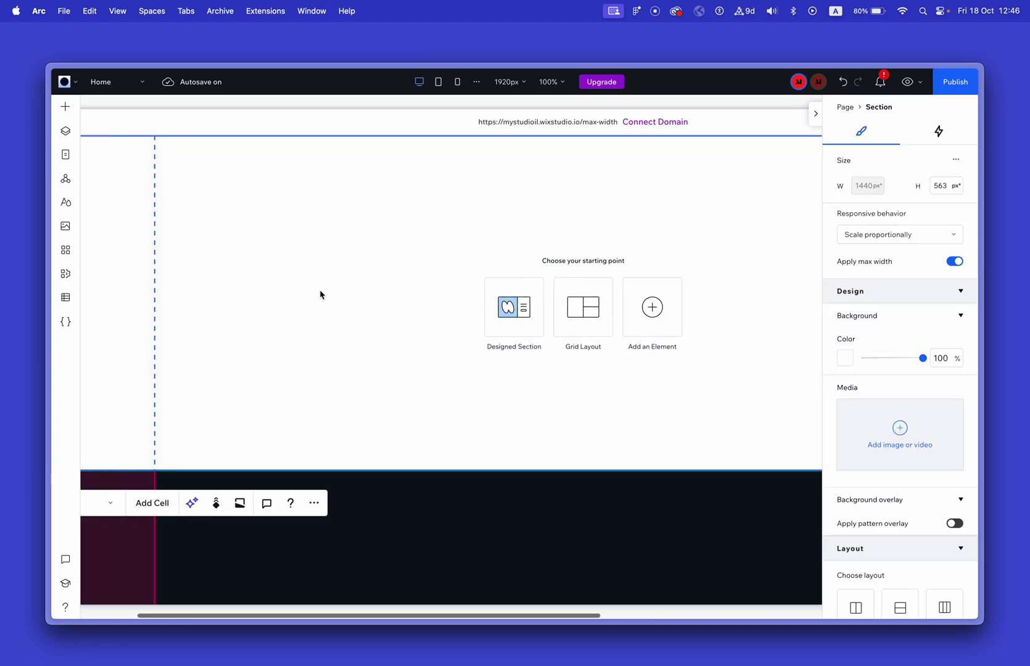
left_click(846, 359)
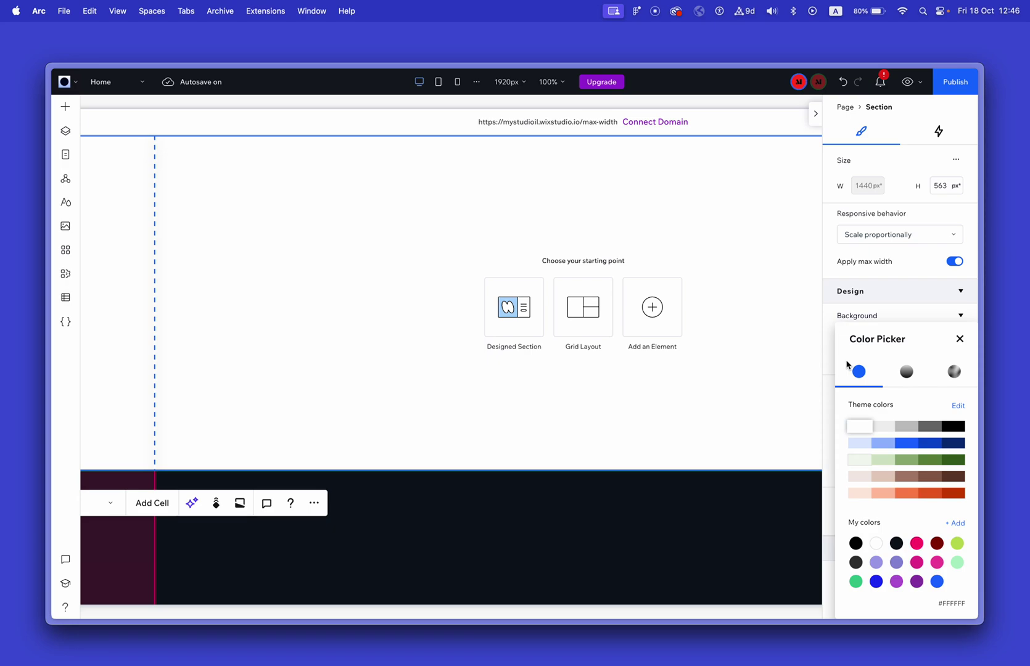
left_click(886, 444)
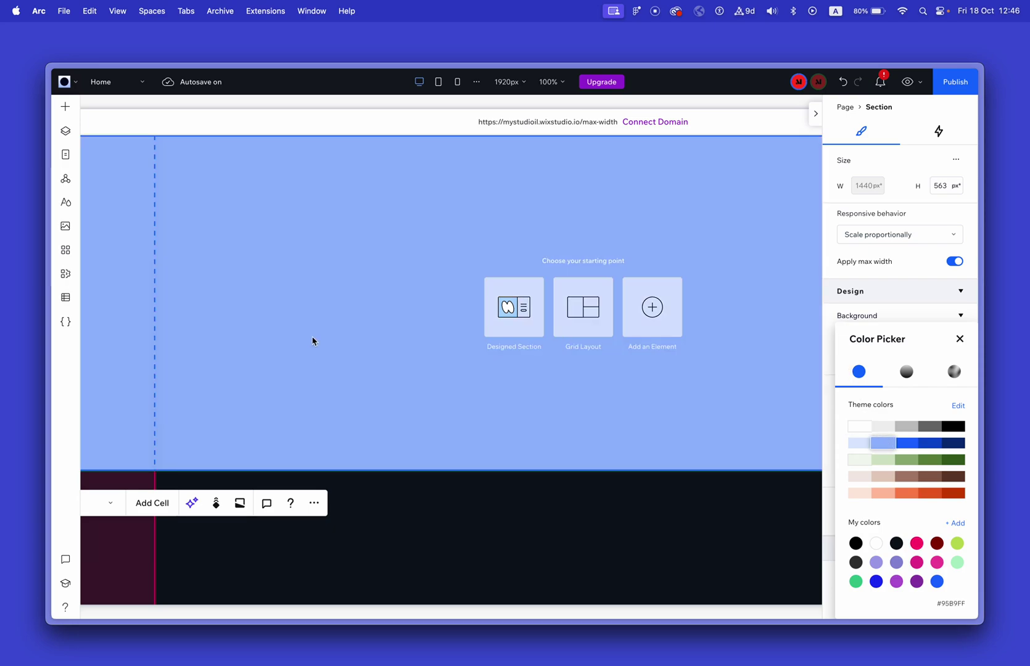
left_click(907, 443)
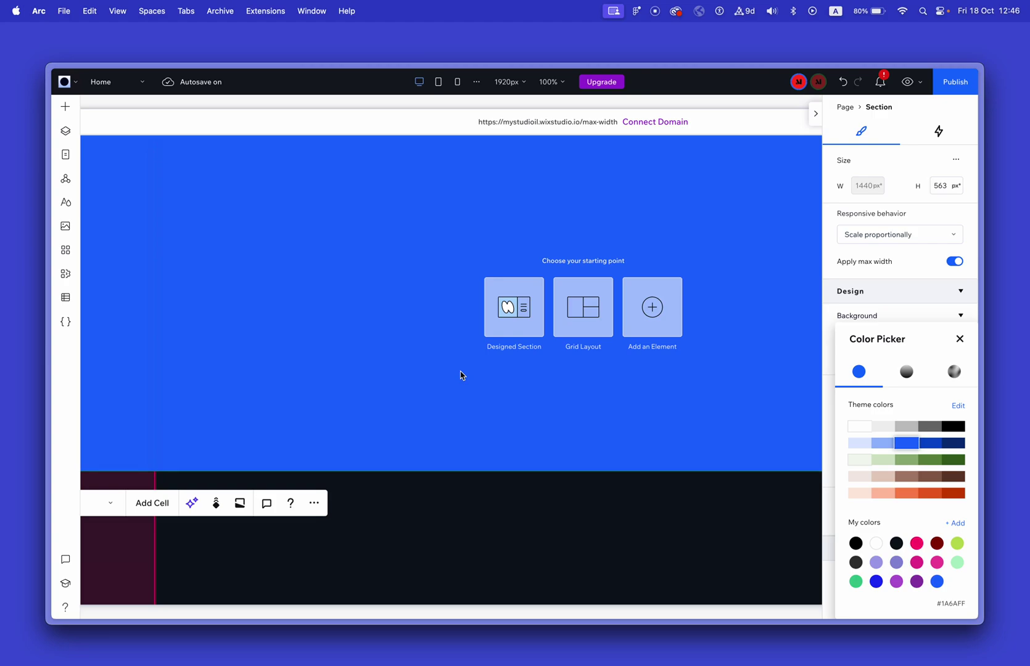
left_click(907, 493)
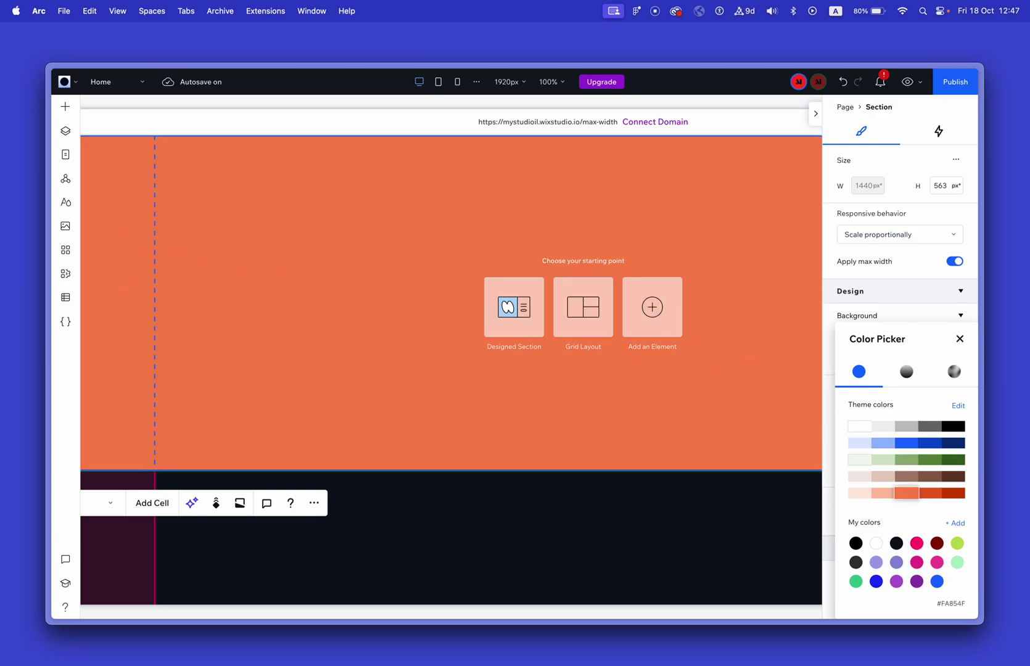
left_click(960, 338)
Try a Media from Wix image as the orange section's background and remove it again.
left_click(901, 429)
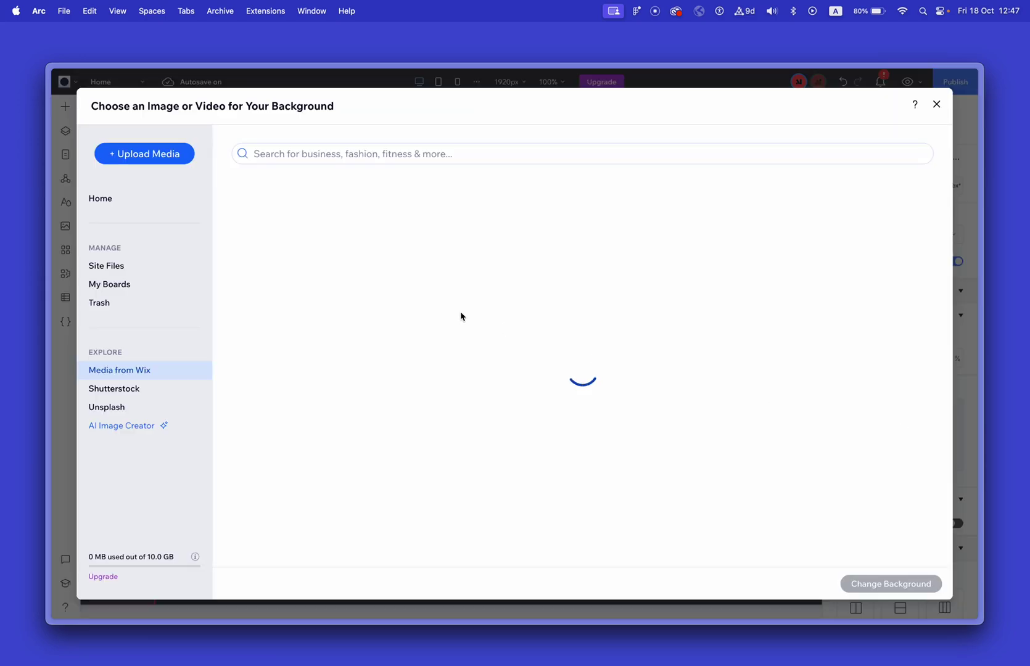
double_click(370, 327)
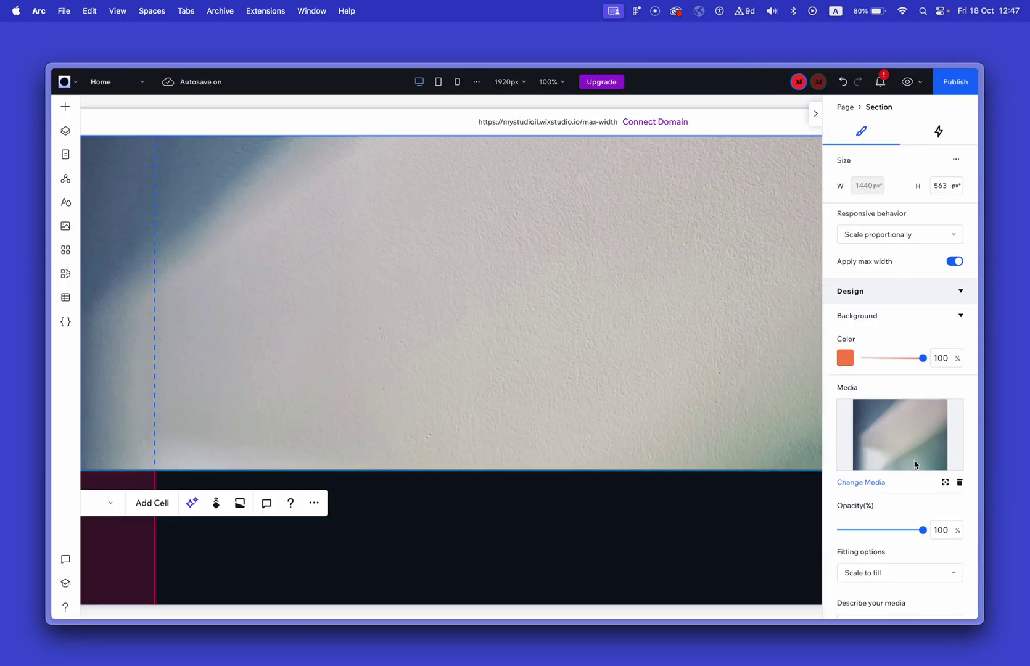
left_click(960, 483)
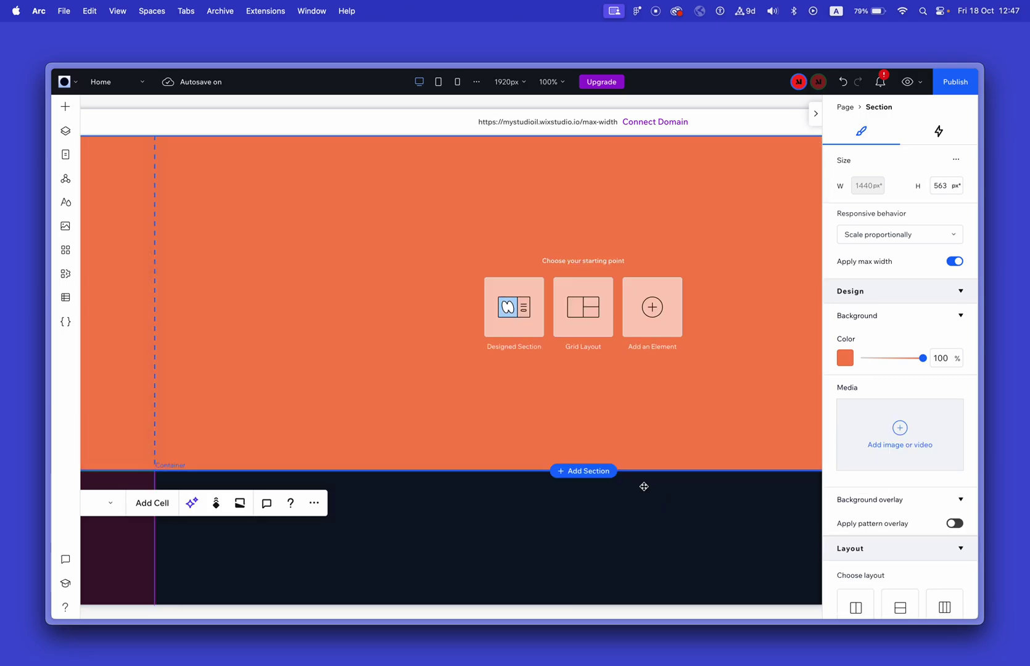
left_click(845, 357)
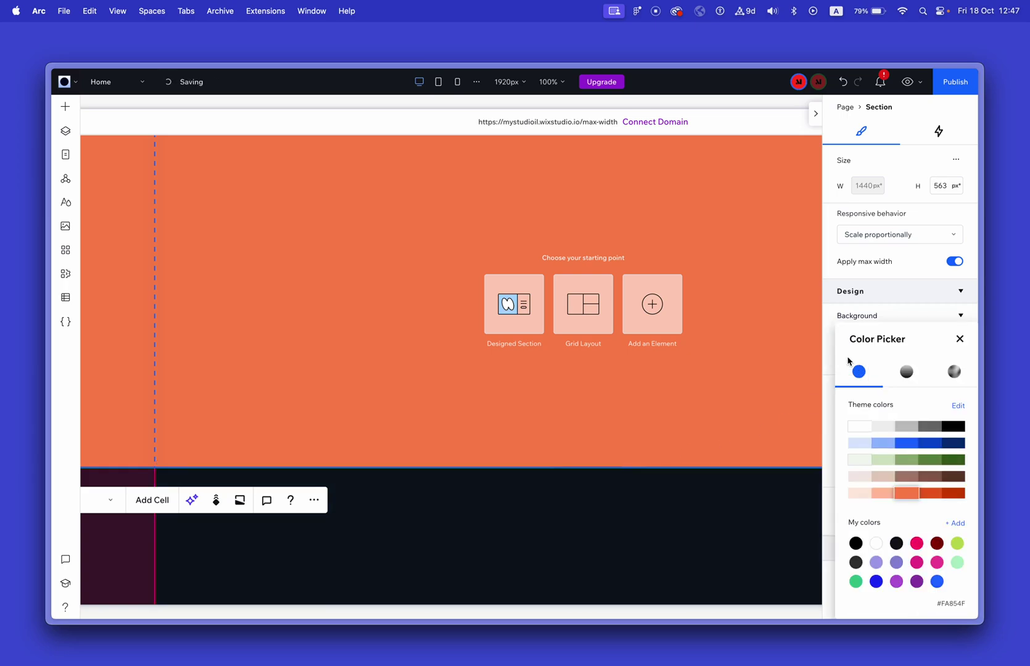
left_click(959, 339)
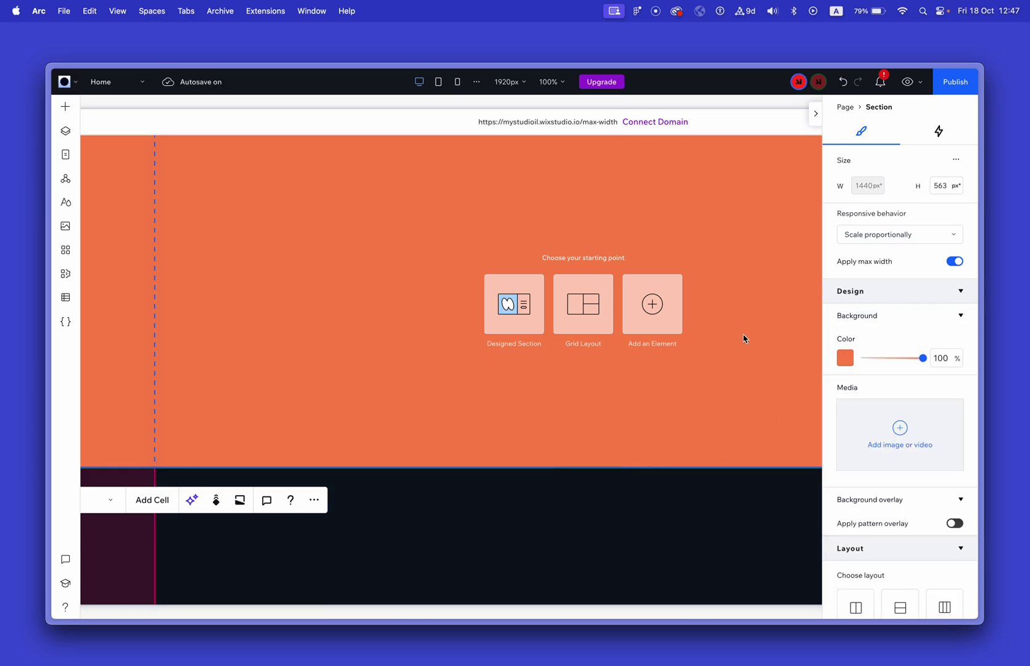
Delete the orange section and bring "What if I don't want to use it?" into view with the properties inspector collapsed.
key("Delete")
scroll(718, 330, "down", 10)
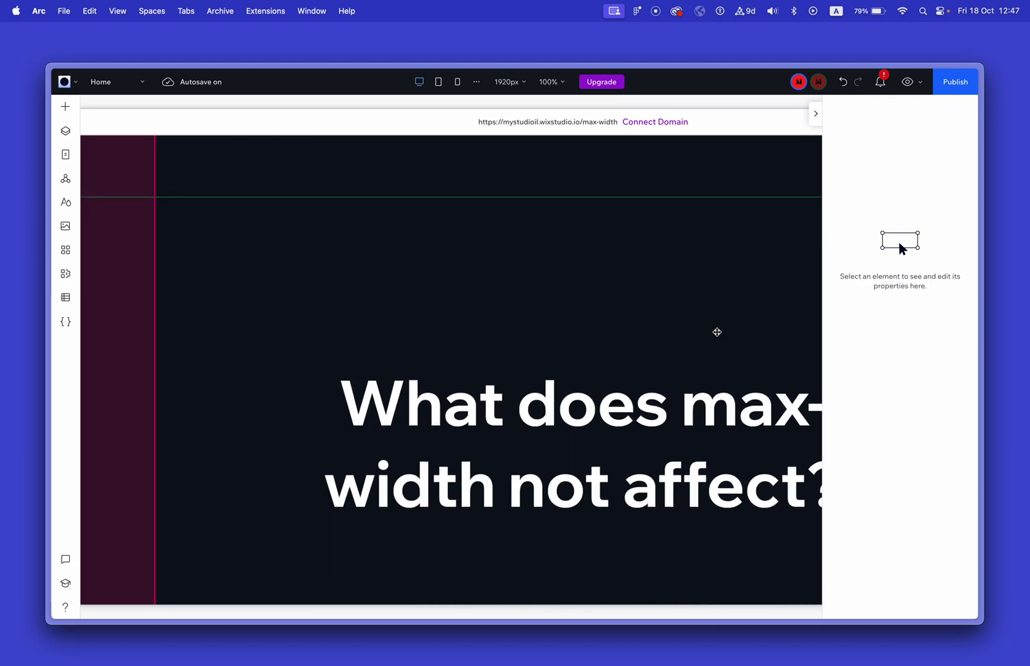
scroll(716, 330, "down", 2)
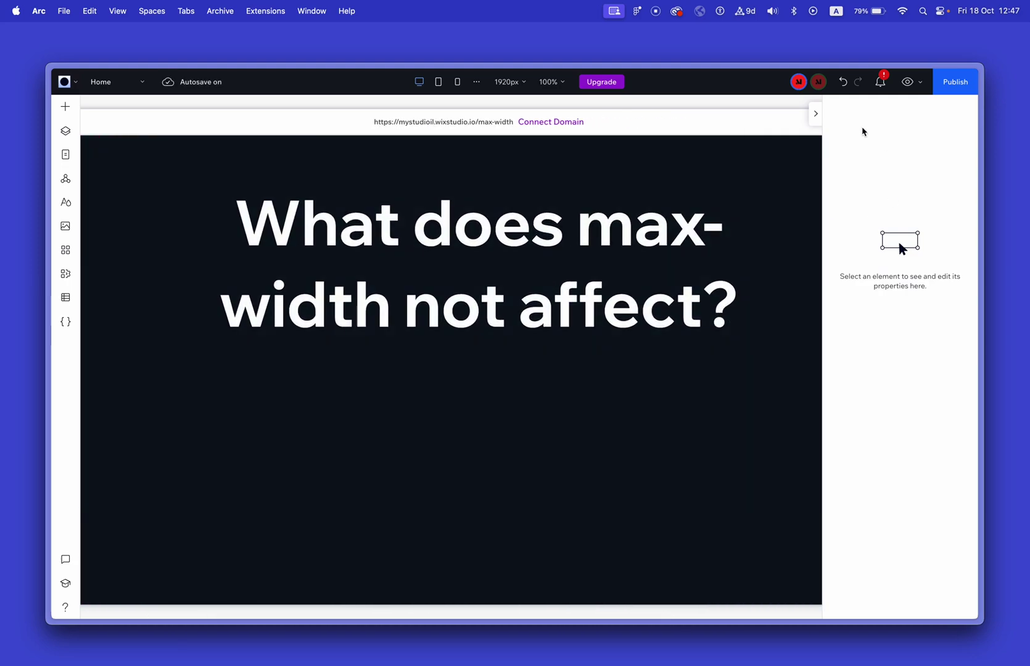
left_click(815, 117)
scroll(714, 312, "down", 10)
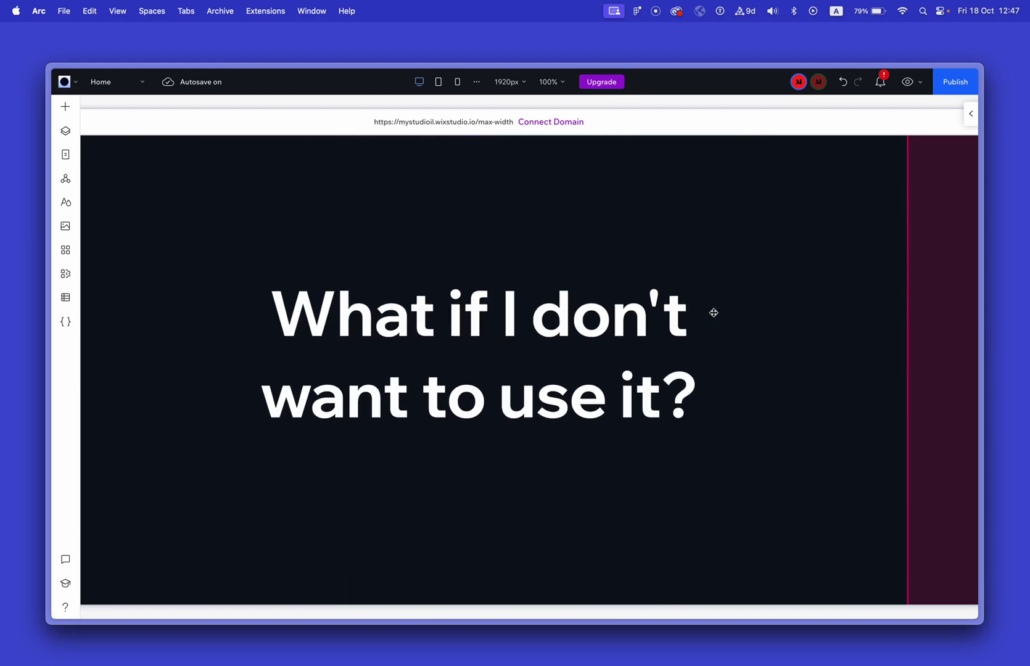
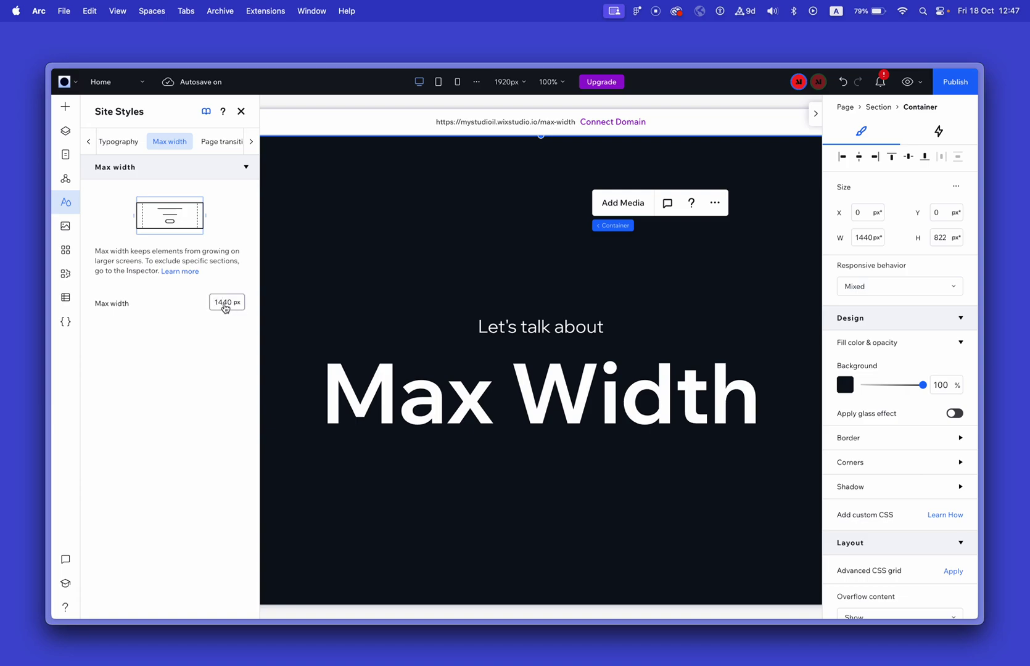
Check the section's max-width margin and set the site-wide max width to 9999 px.
scroll(376, 308, "left", 2)
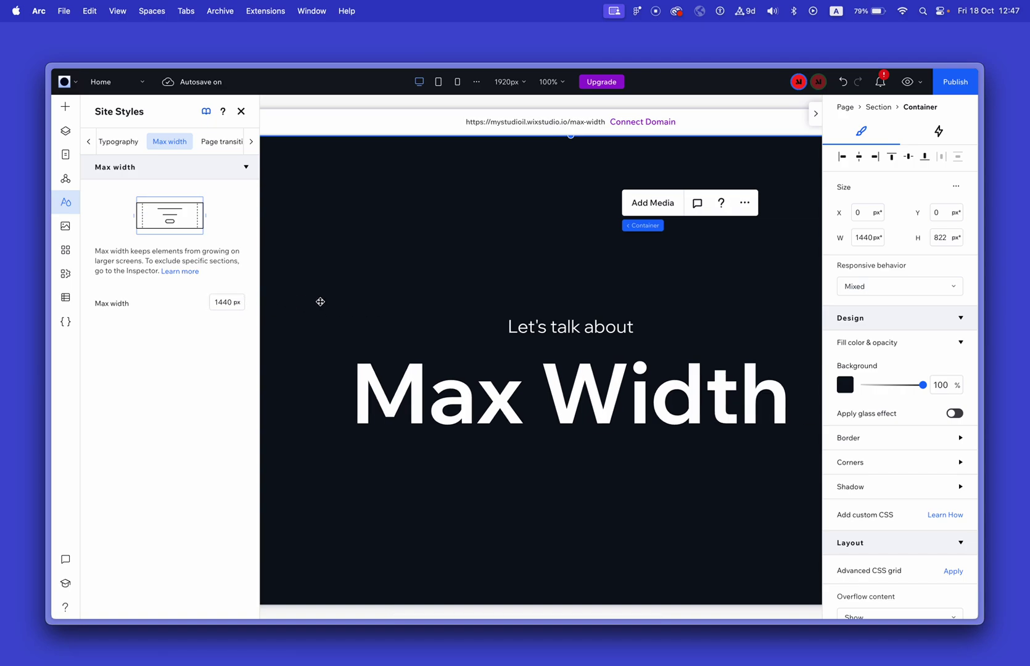
scroll(320, 300, "left", 5)
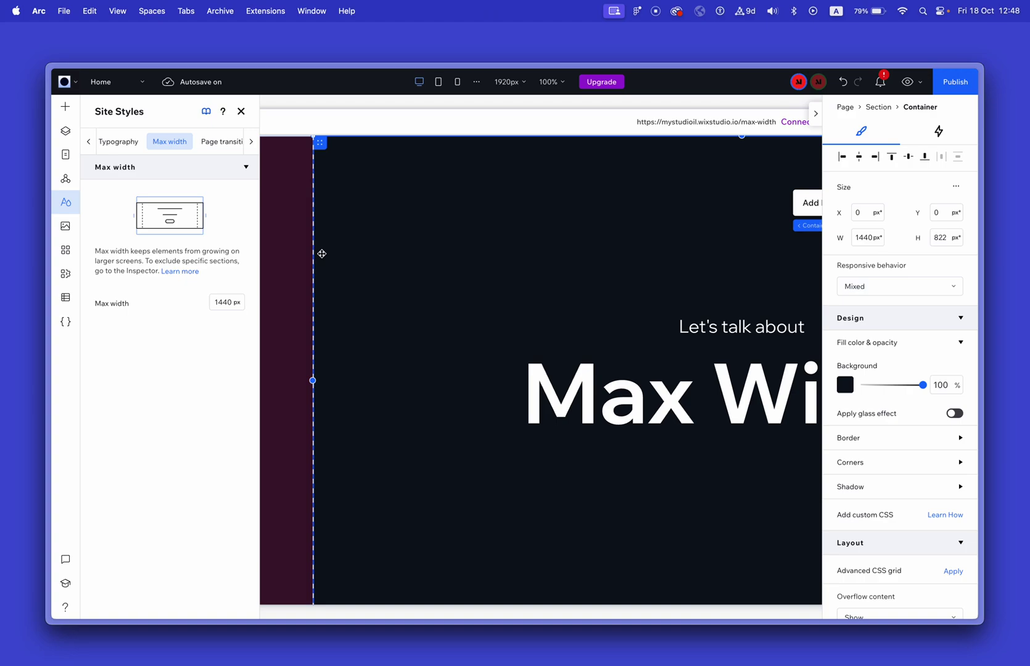
left_click(227, 303)
type("9999")
key("Return")
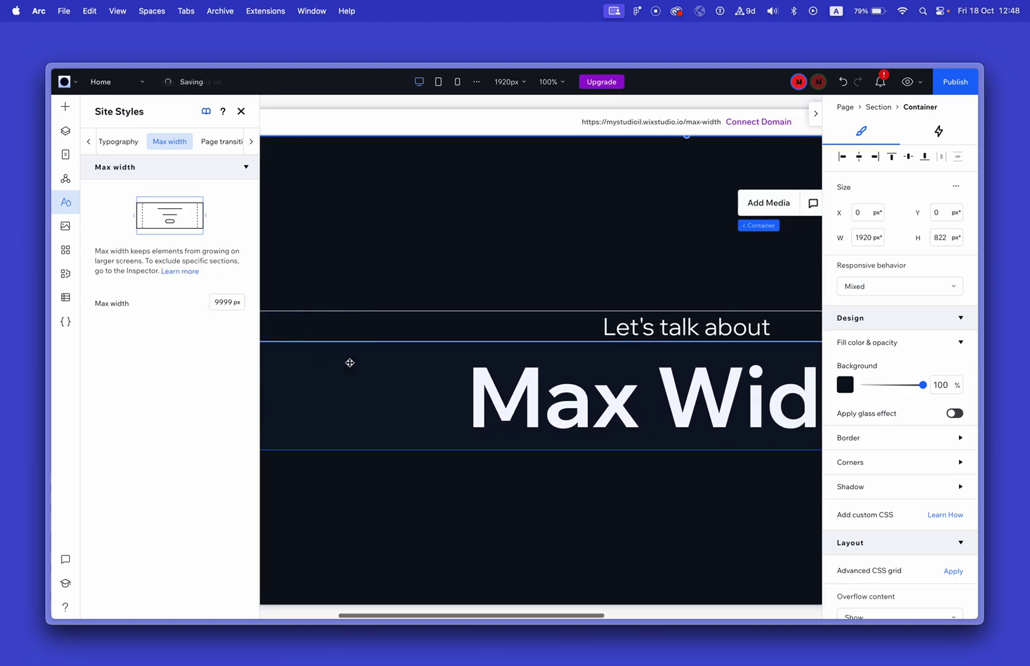
Set the site-wide max width to 1440 px and close Site Styles.
left_click(228, 302)
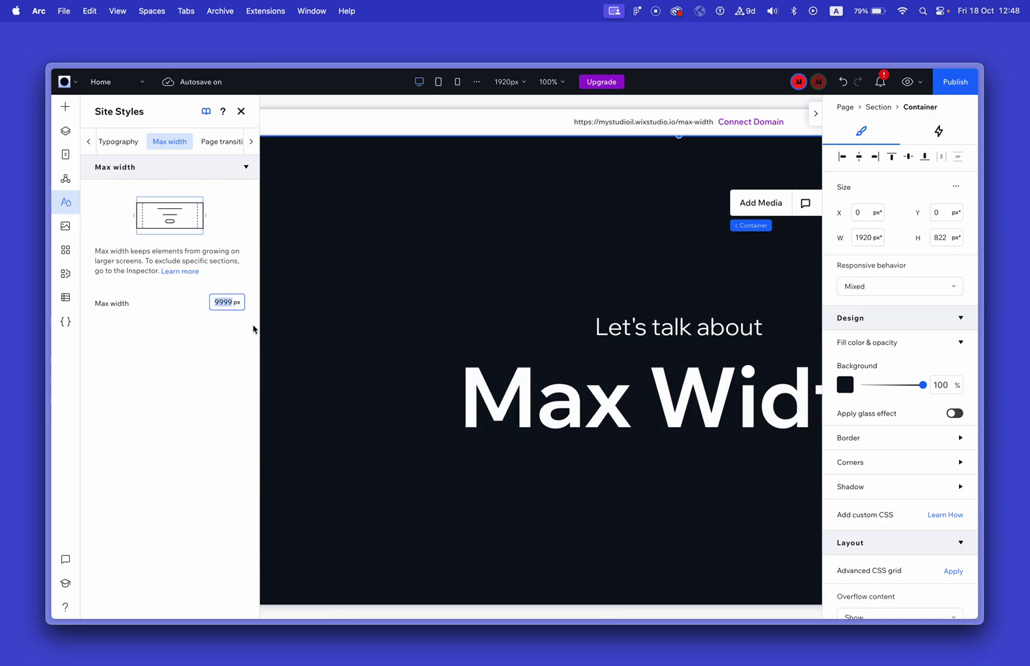
type("144")
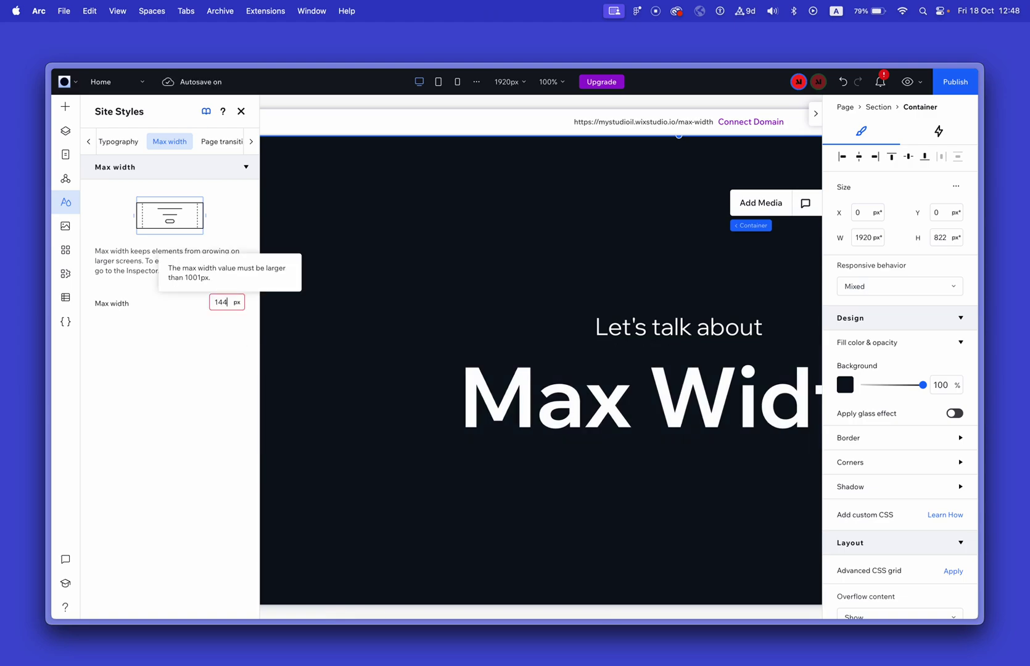
type("0")
key("Return")
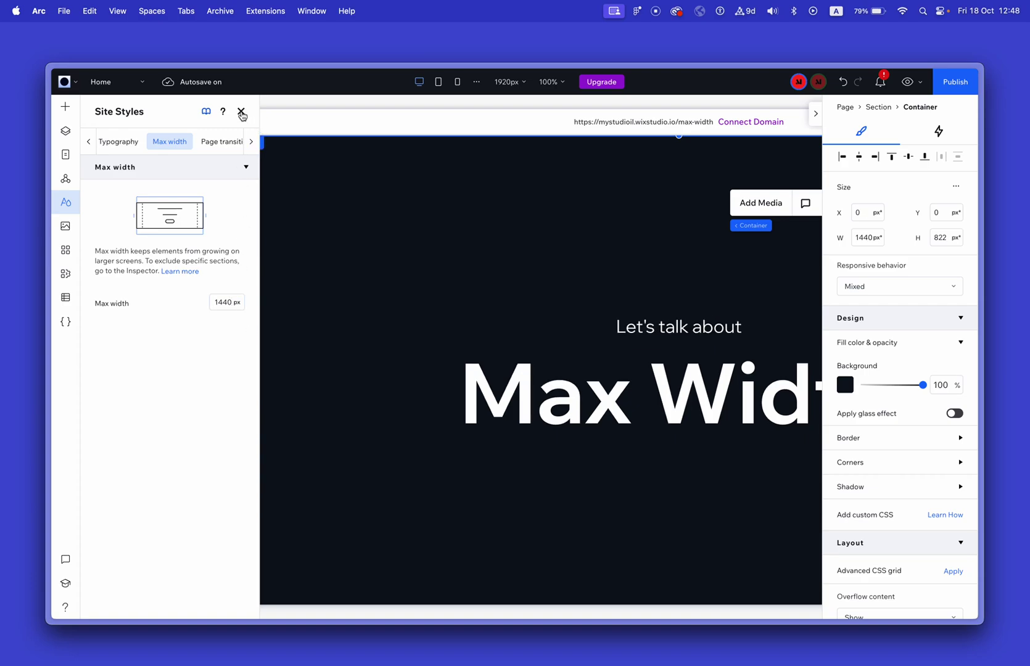
left_click(242, 113)
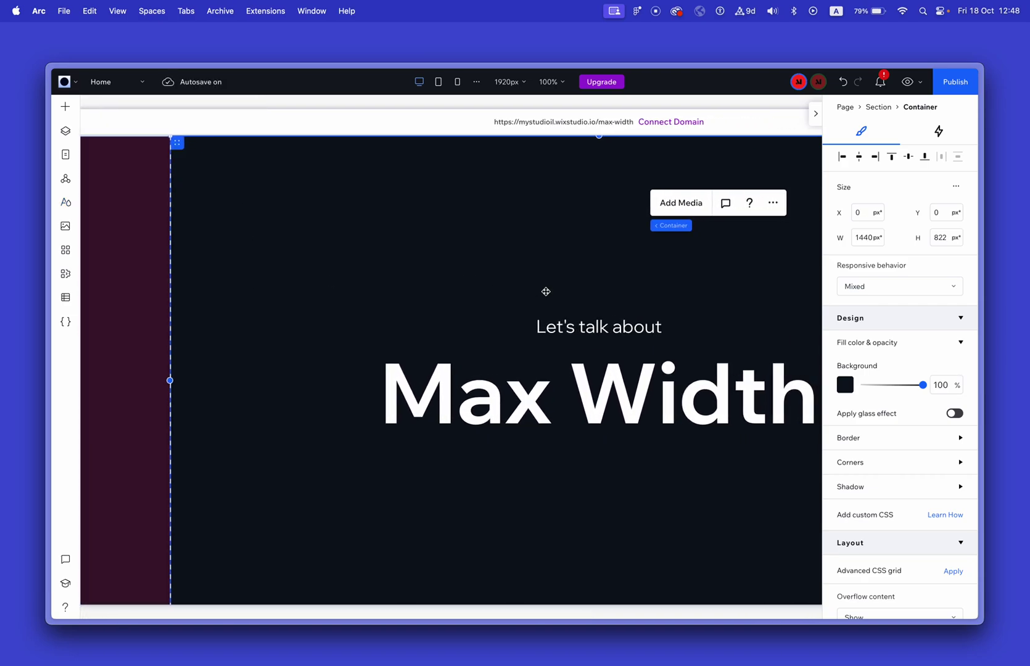
scroll(551, 290, "right", 2)
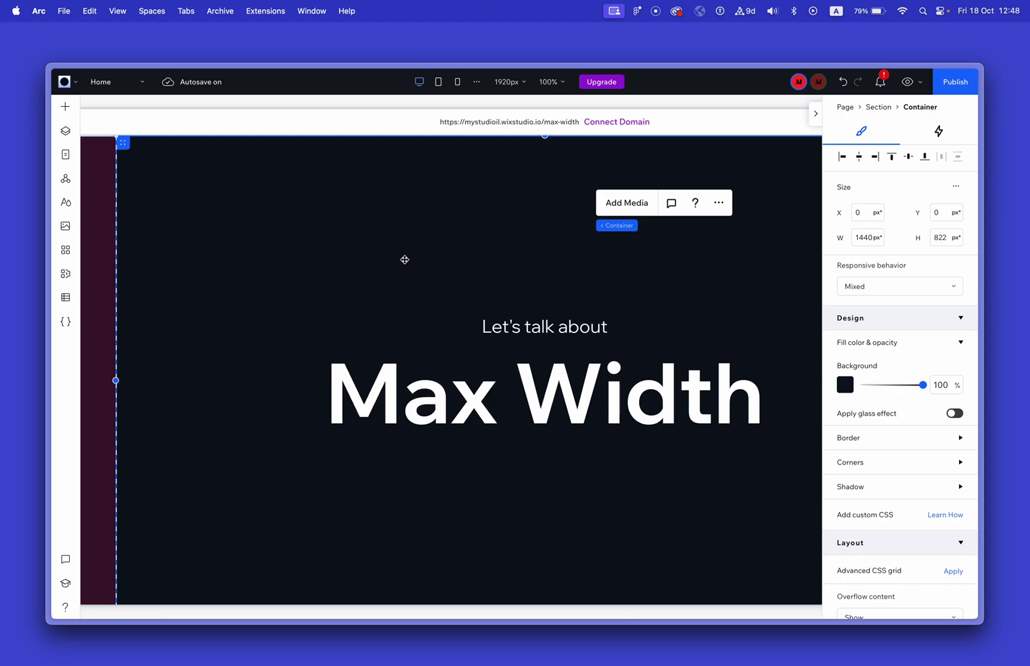
Select the section holding the "Let's talk about Max Width" container and turn off its Apply max width option.
left_click(64, 81)
mouse_move(117, 158)
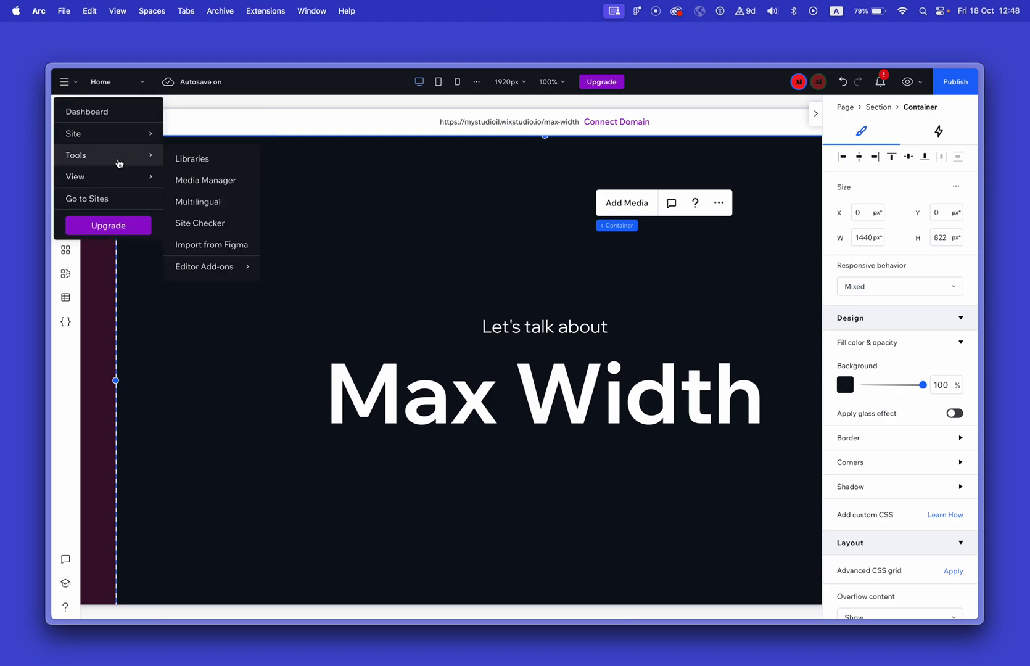
left_click(879, 107)
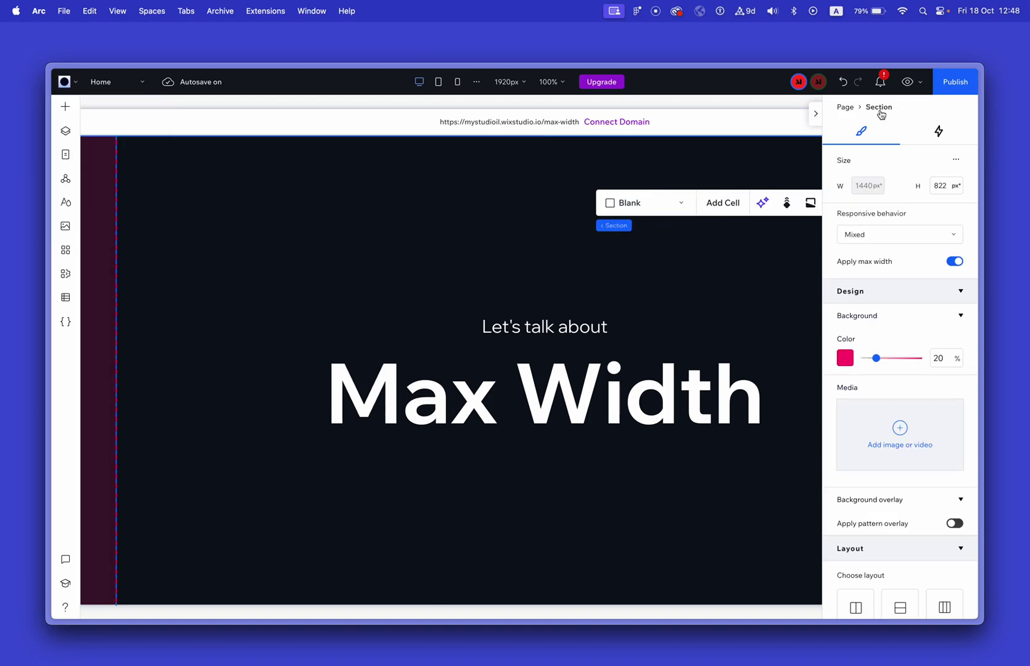
left_click(955, 262)
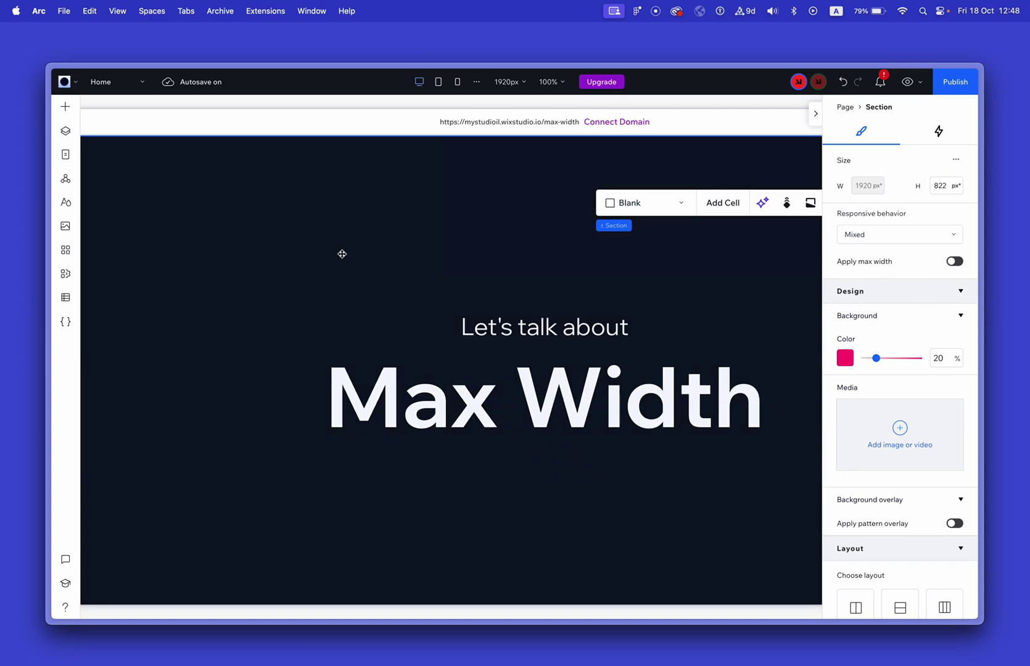
Check the site-wide max width setting and compare the margins of the sections down to "Can I make an exception?" with the inspector collapsed.
left_click(65, 203)
left_click(220, 141)
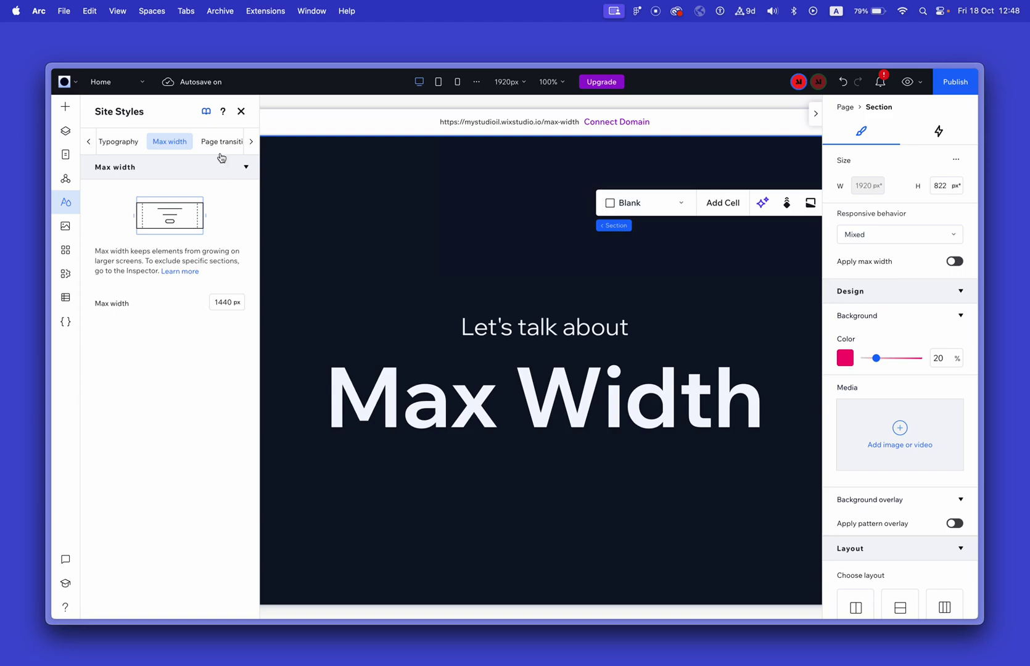
left_click(241, 112)
scroll(362, 335, "down", 10)
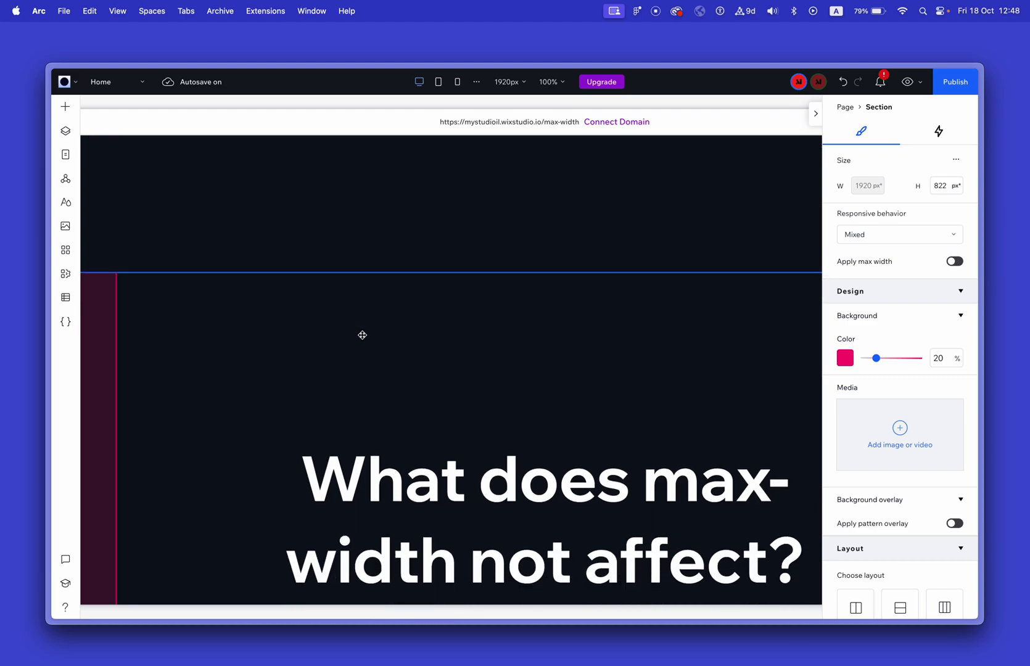
scroll(362, 335, "down", 3)
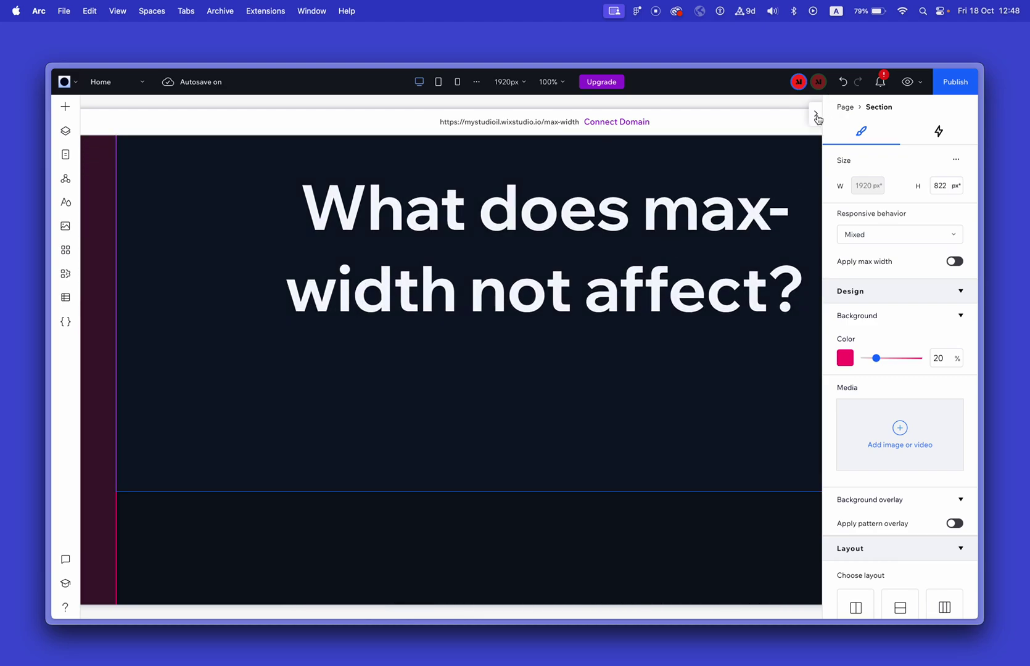
left_click(816, 114)
scroll(716, 361, "down", 5)
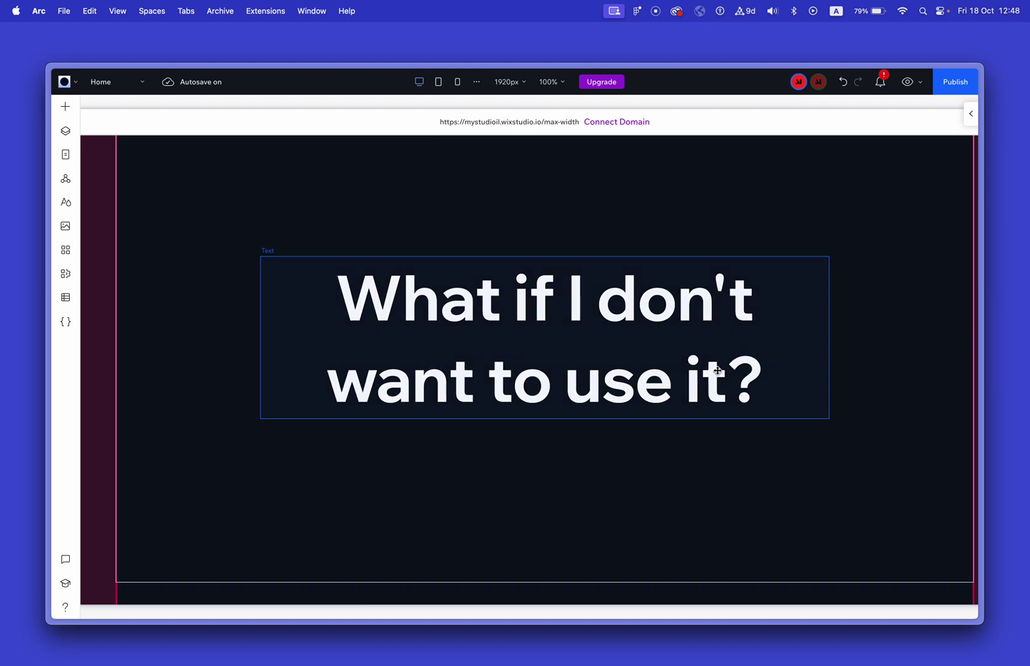
scroll(706, 381, "down", 5)
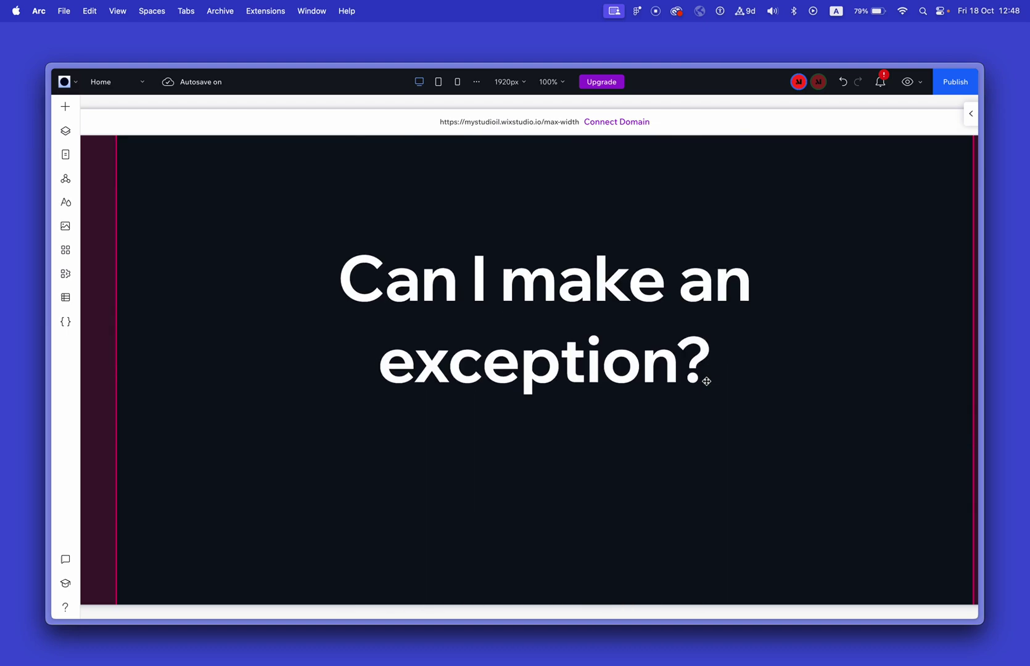
scroll(706, 381, "up", 15)
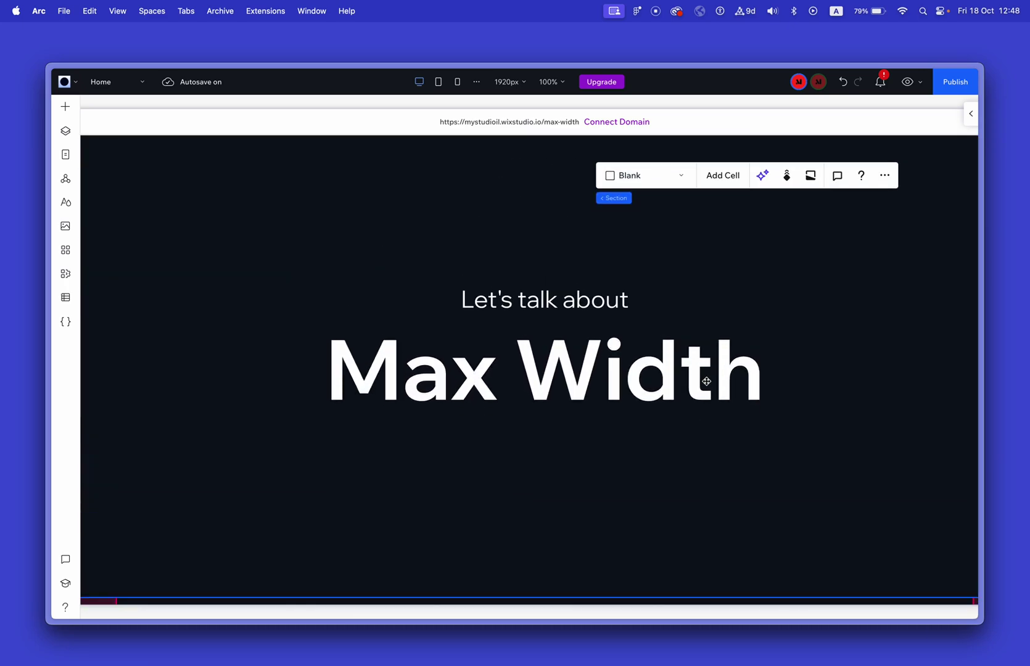
Select the first section's container, expand the inspector and review the max width setting in Site Styles.
left_click(276, 397)
left_click(320, 488)
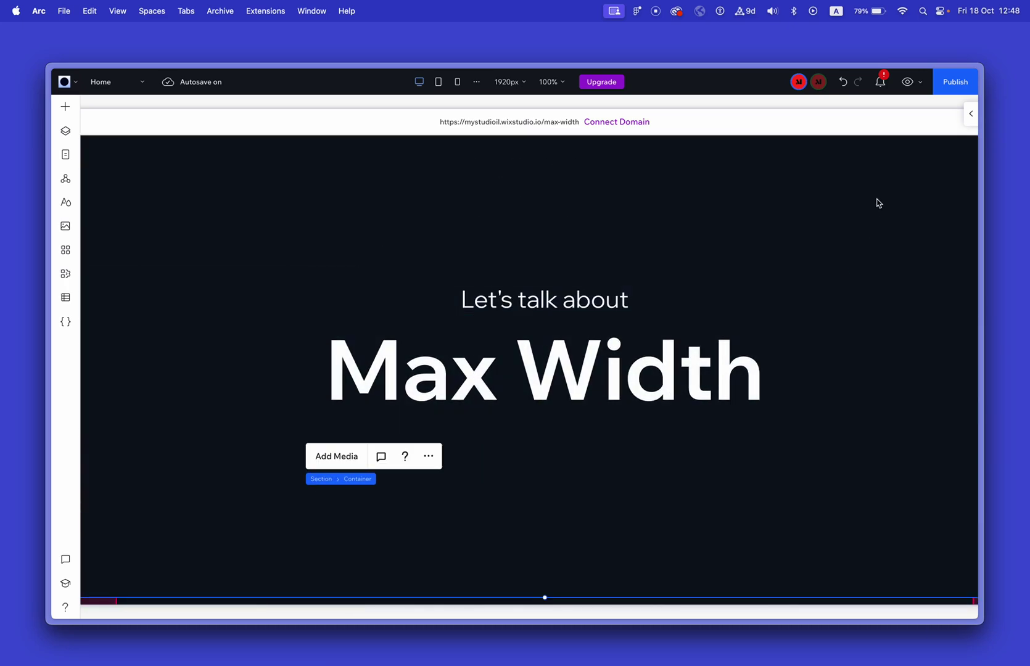
left_click(970, 113)
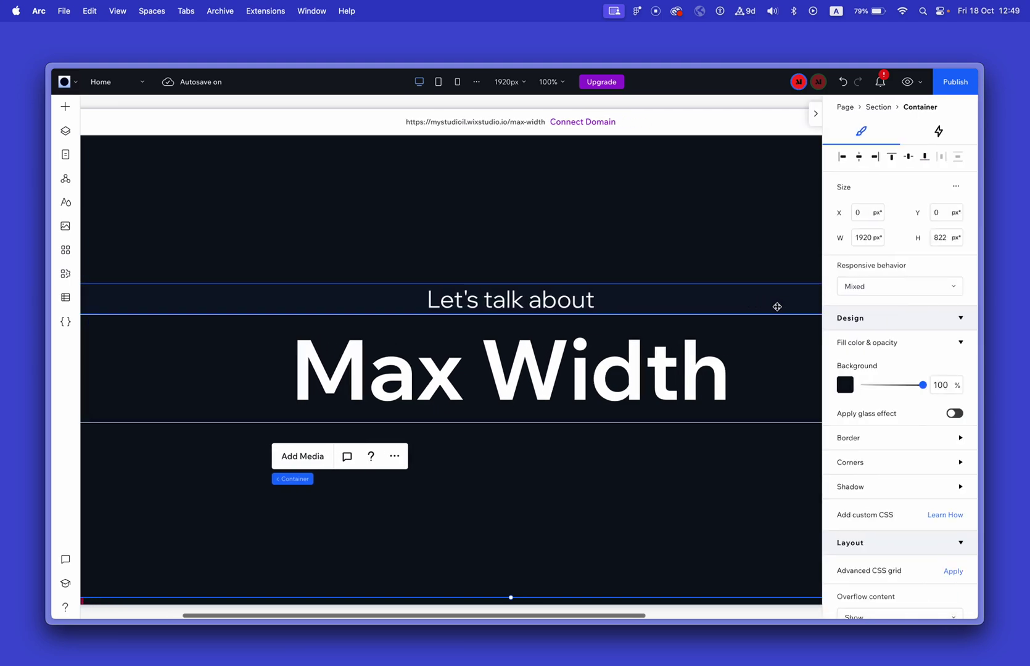
left_click(68, 158)
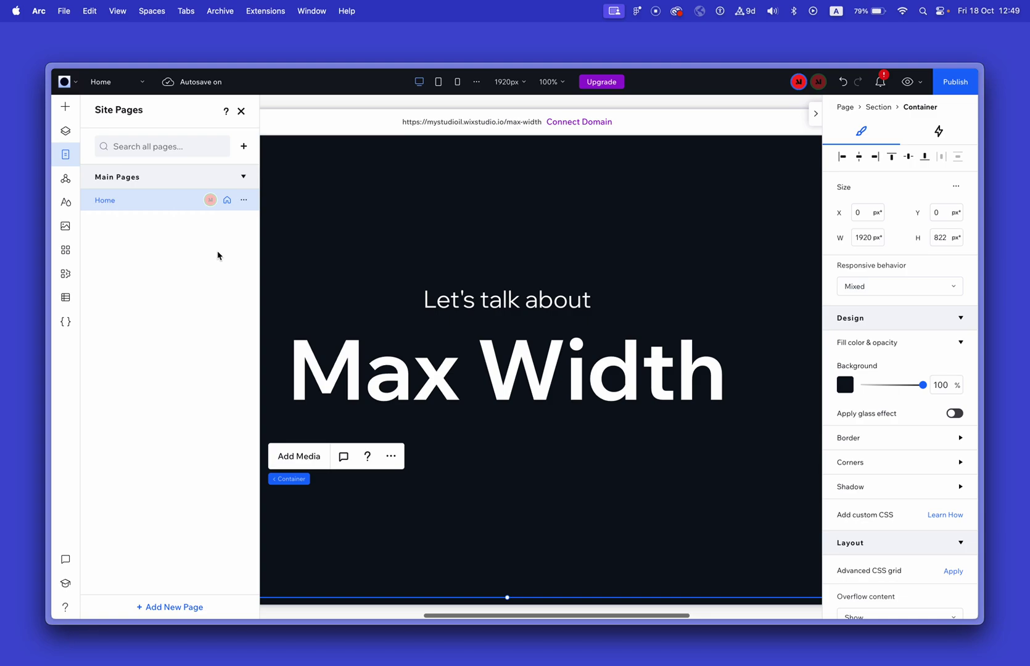
left_click(65, 202)
left_click(221, 141)
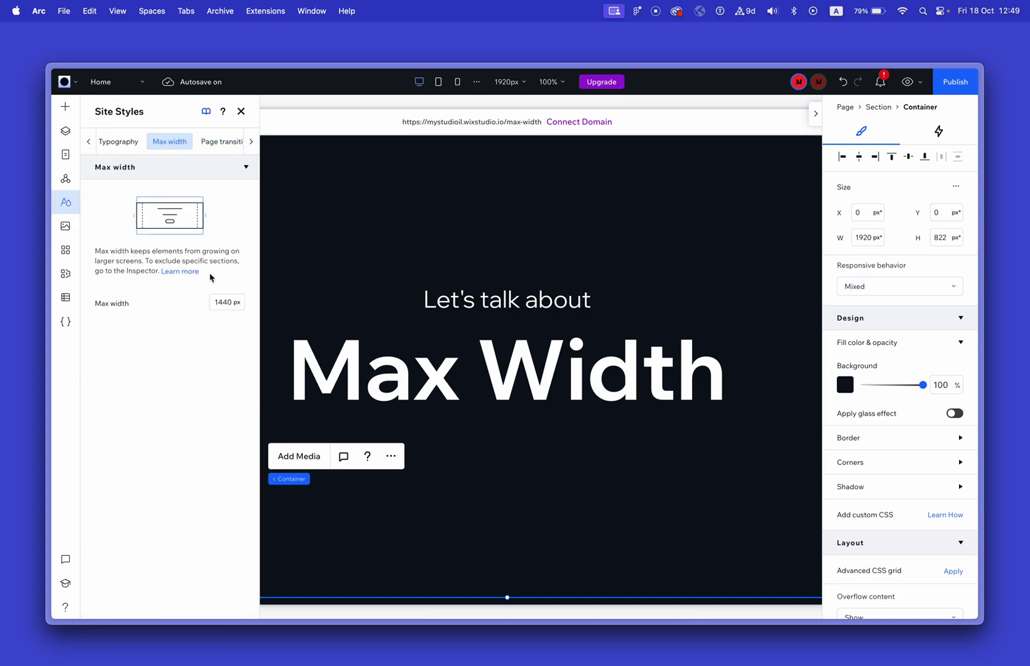
left_click(240, 112)
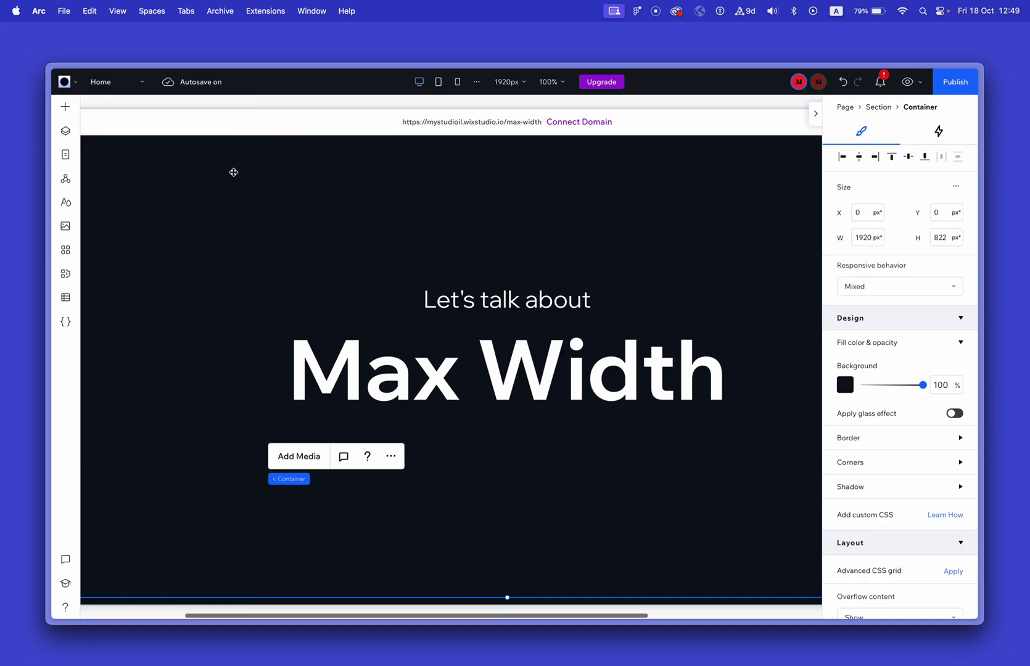
Turn Apply max width back on for the "Let's talk about Max Width" section.
left_click(159, 199)
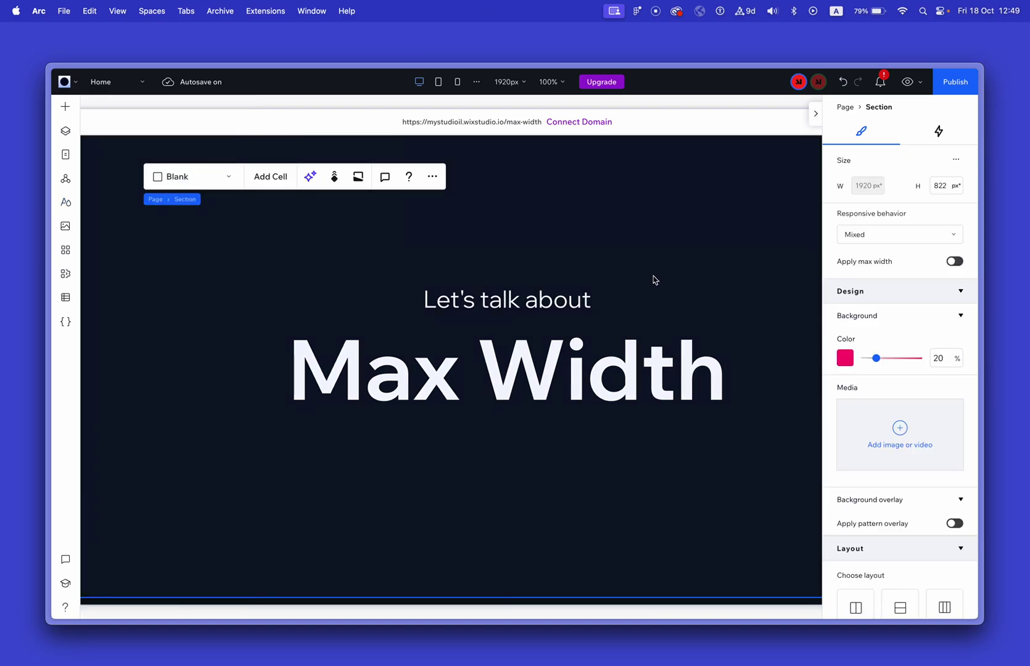
left_click(955, 261)
scroll(665, 388, "down", 2)
scroll(606, 417, "left", 3)
scroll(608, 418, "right", 1)
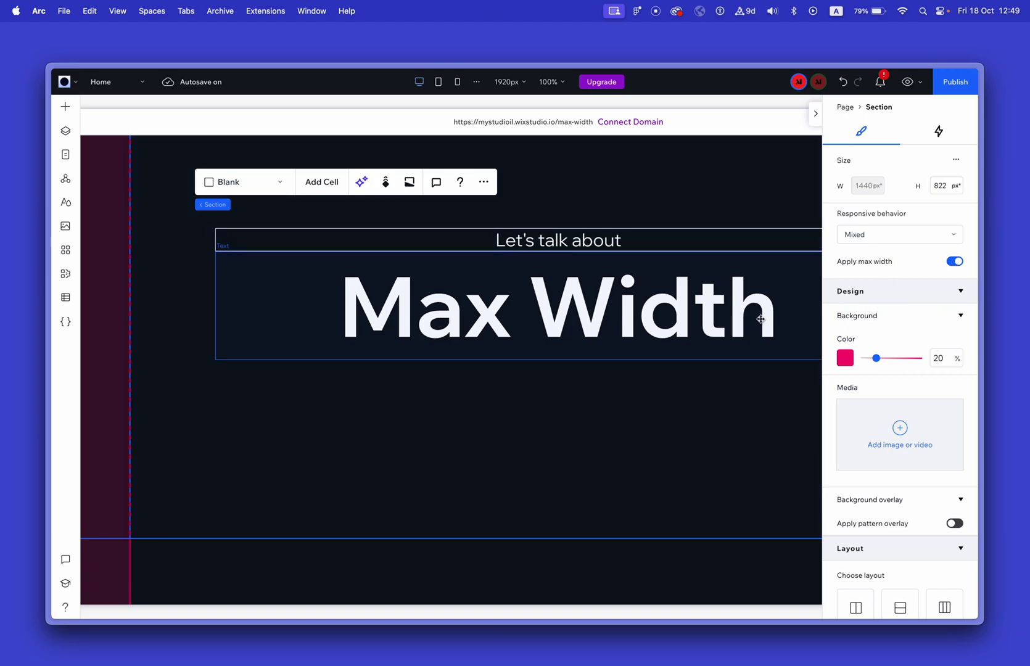
Collapse the inspector and look through the sections down to "Can we change the max-width per breakpoint?" before returning to the first section.
scroll(667, 364, "down", 4)
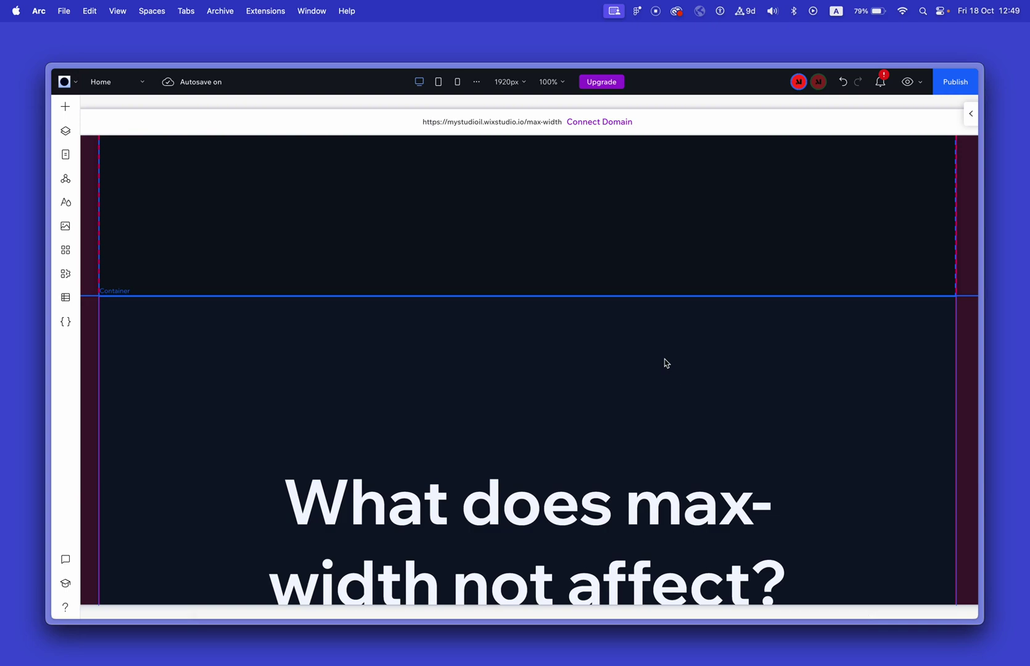
scroll(667, 365, "down", 8)
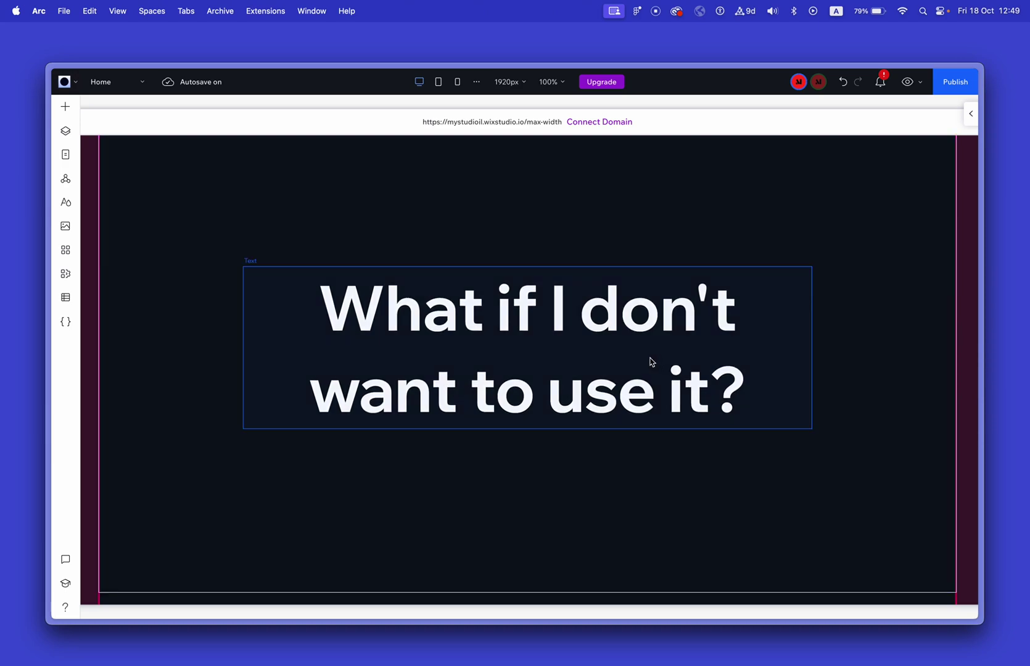
scroll(650, 362, "down", 5)
scroll(651, 363, "down", 3)
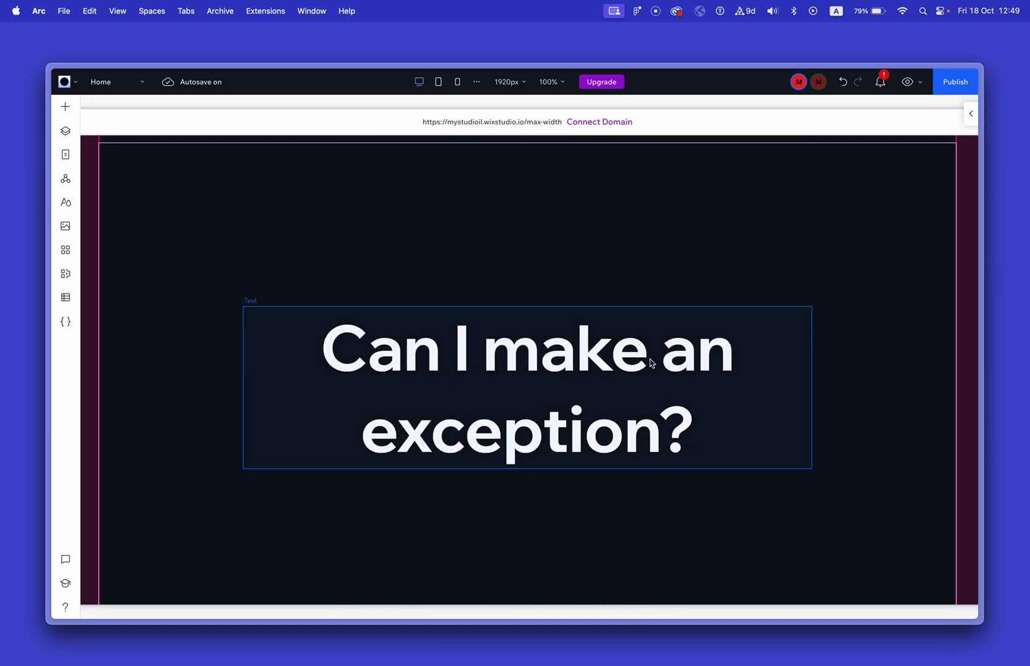
scroll(651, 362, "down", 6)
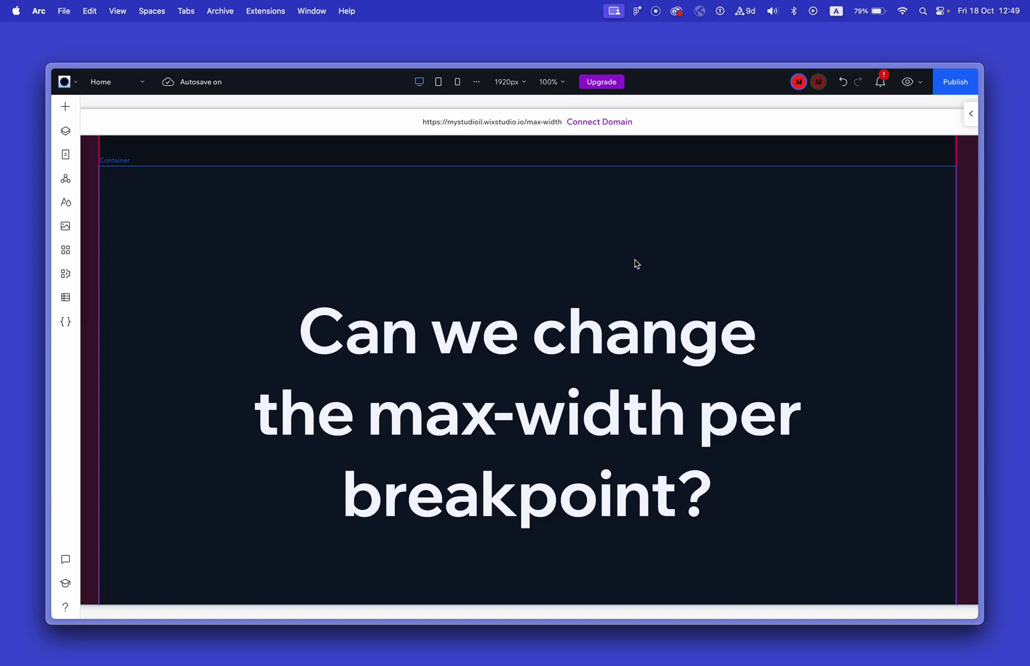
scroll(636, 264, "up", 15)
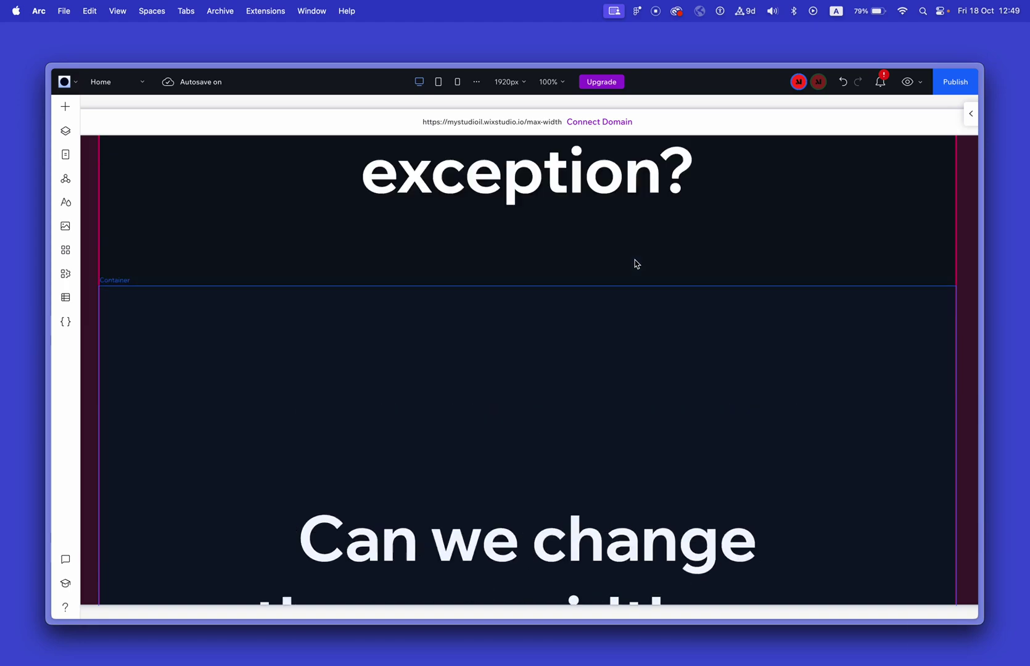
scroll(637, 264, "up", 3)
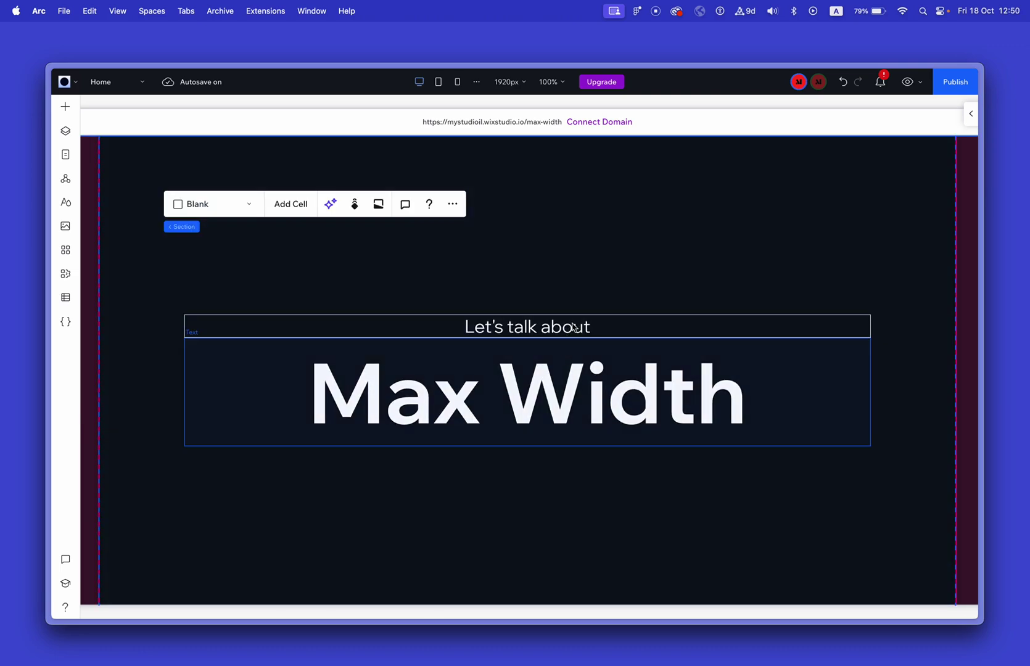
Select the first section, expand the inspector and turn off Apply max width for that section.
left_click(580, 277)
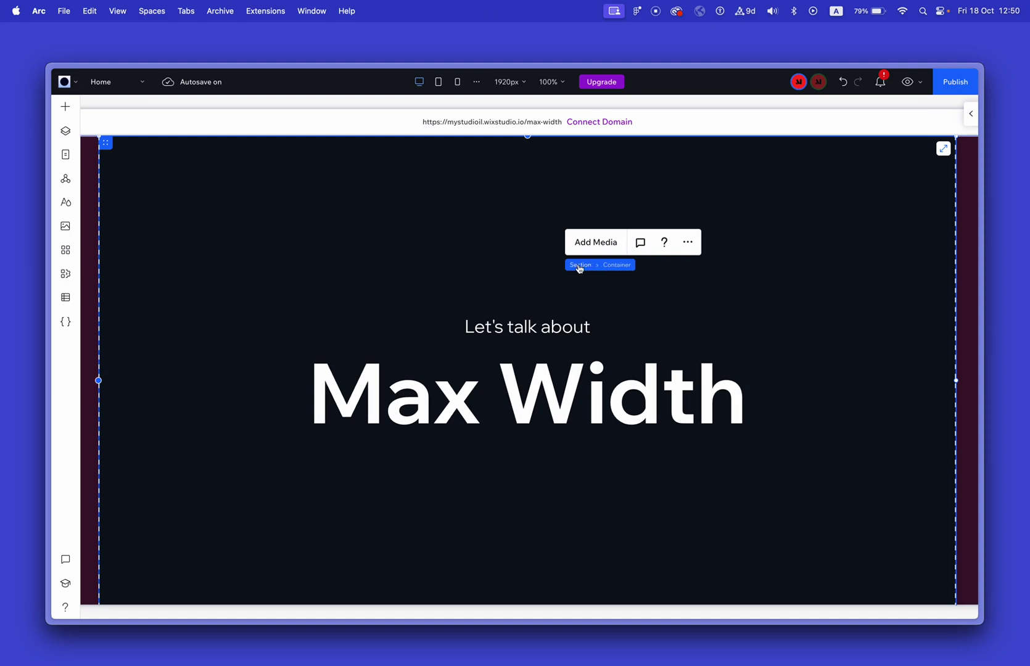
left_click(580, 266)
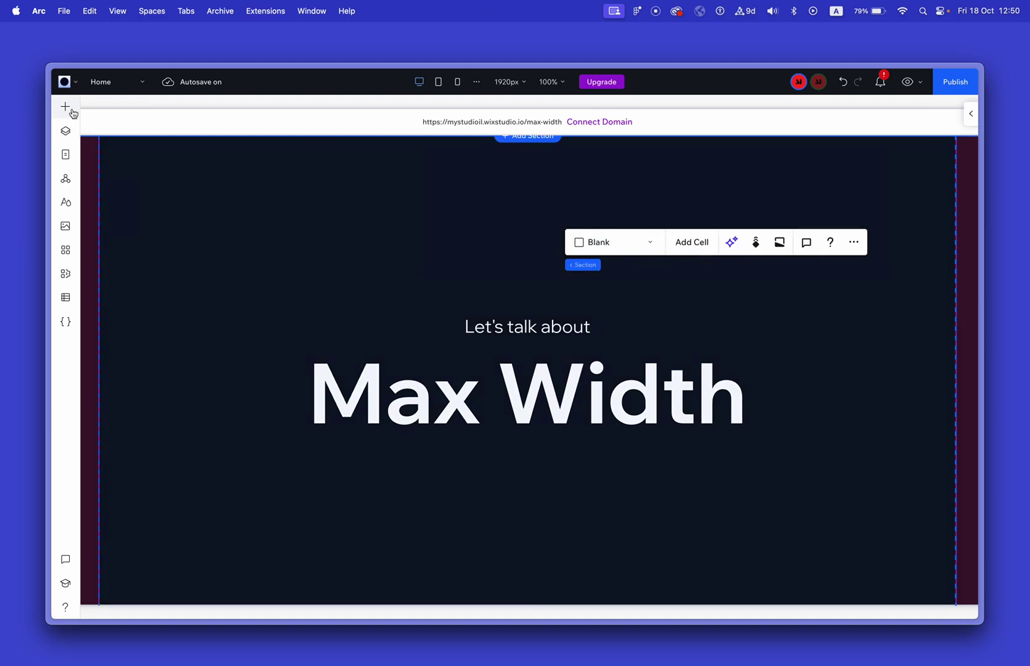
left_click(67, 83)
left_click(70, 90)
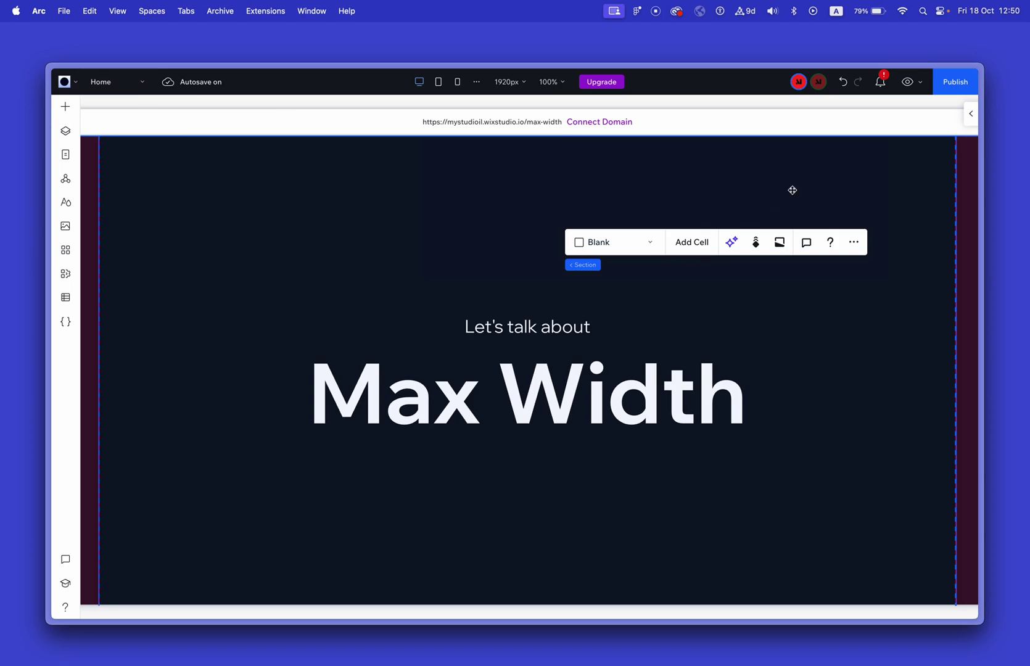
left_click(969, 117)
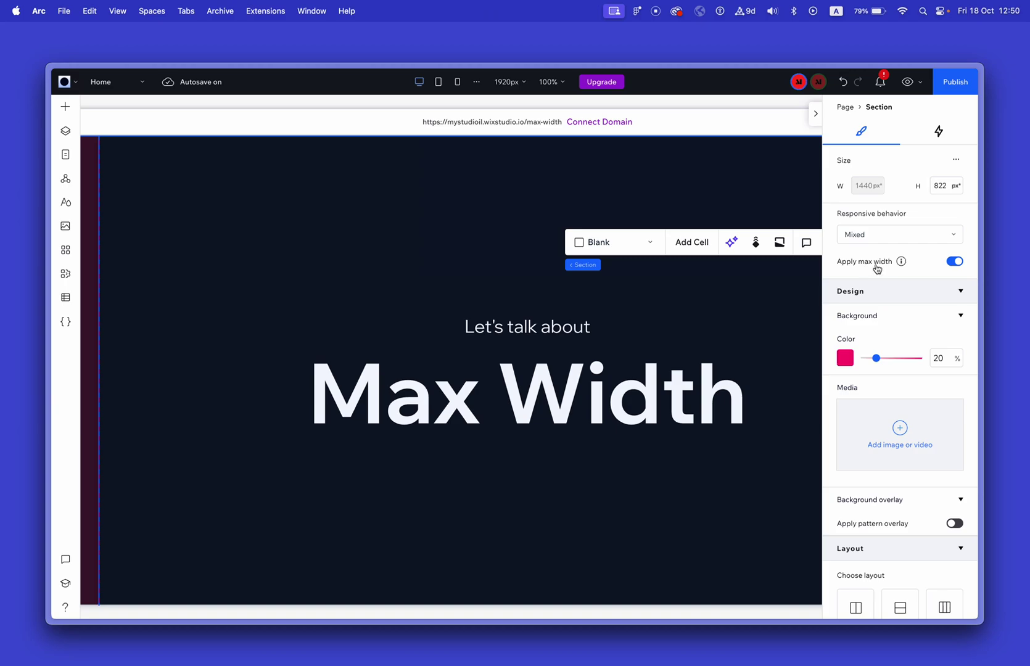
left_click(956, 263)
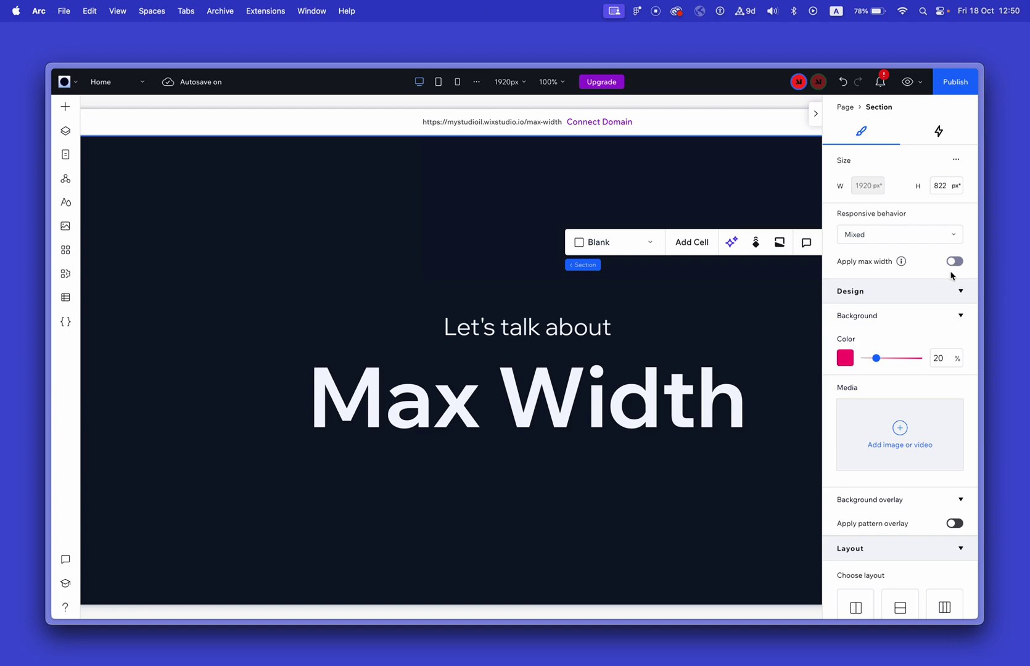
left_click(69, 82)
mouse_move(131, 178)
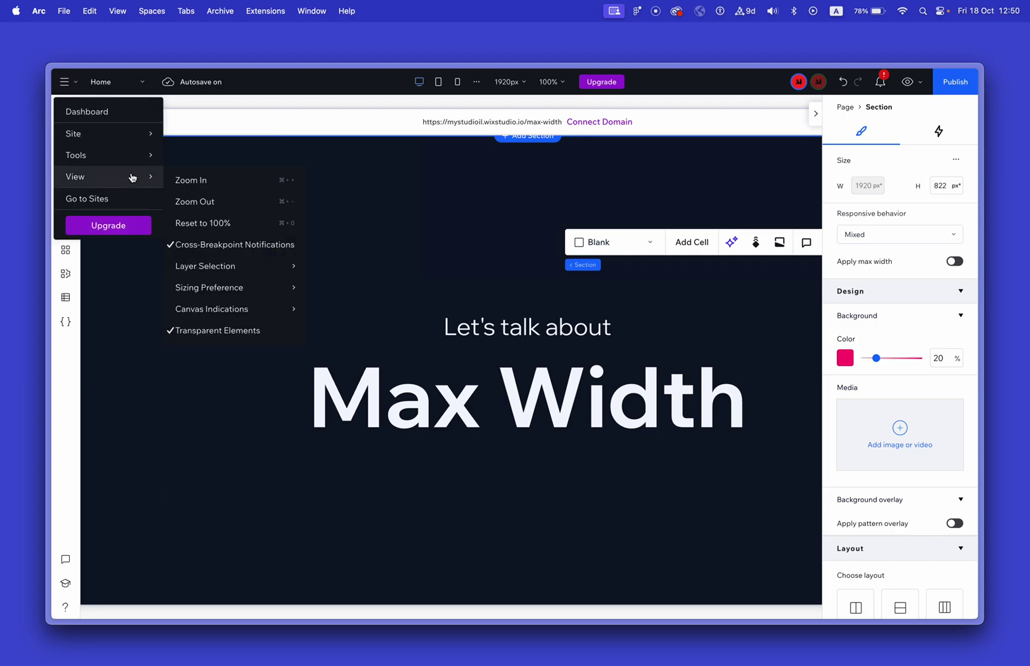
mouse_move(263, 285)
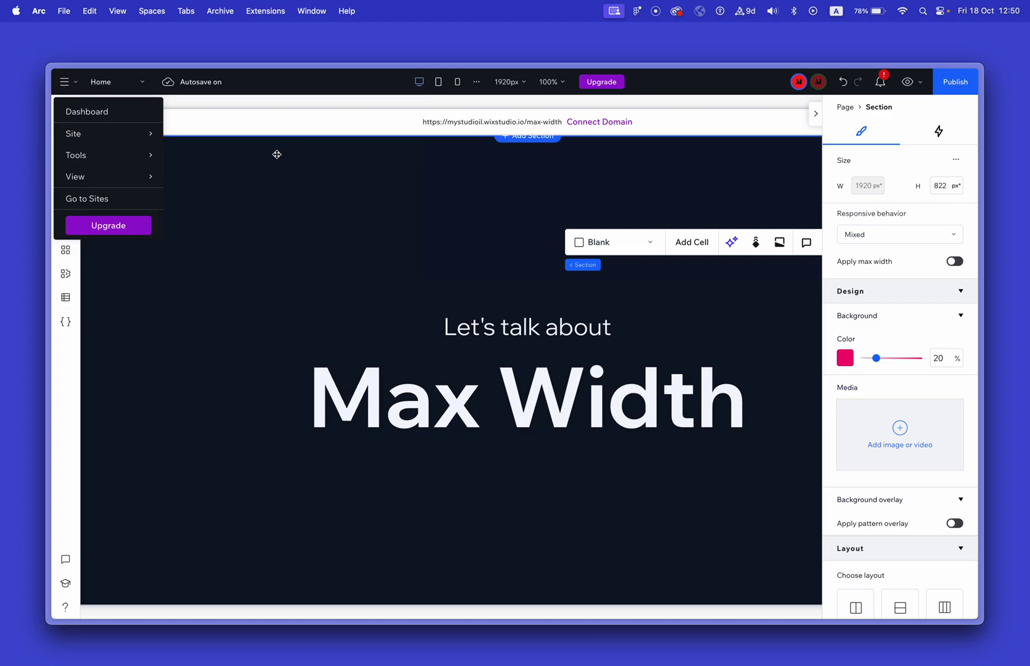
left_click(218, 214)
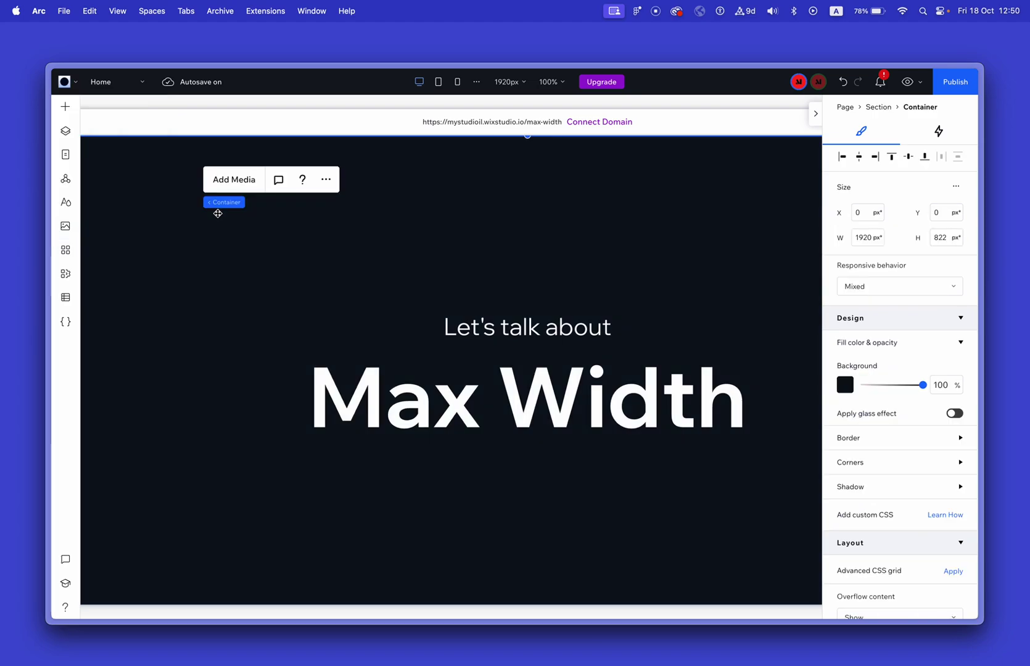
left_click(69, 109)
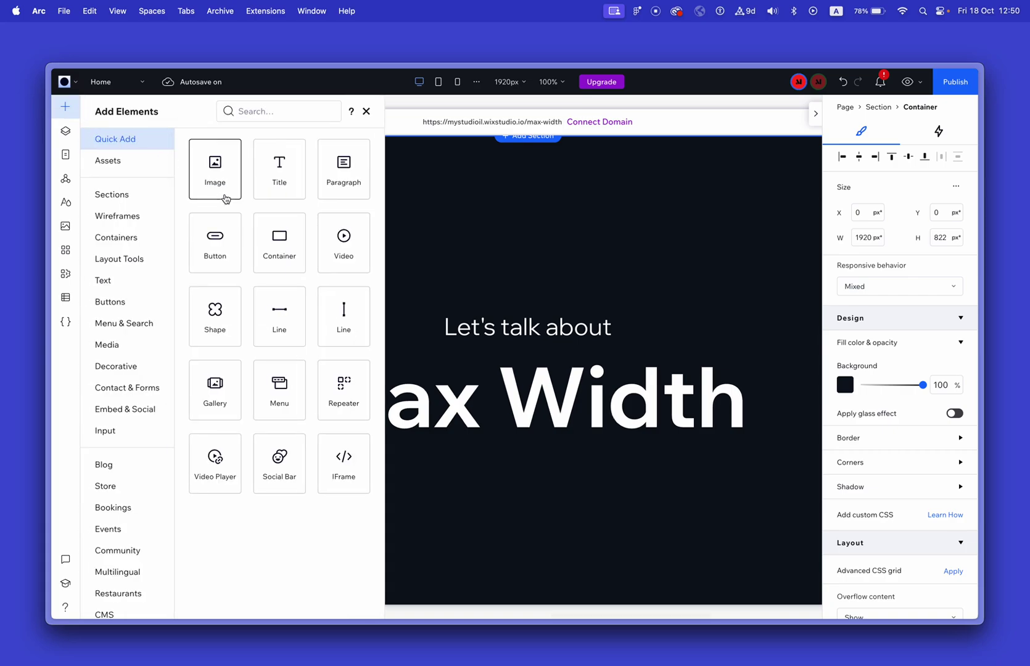
left_click_drag(370, 247, 439, 244)
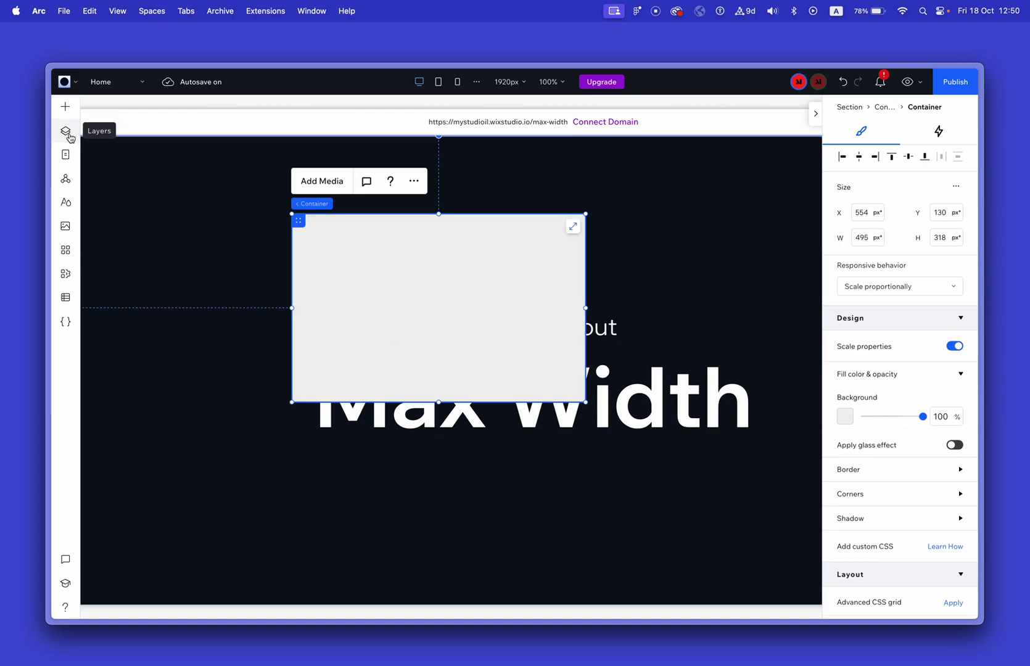
left_click(65, 131)
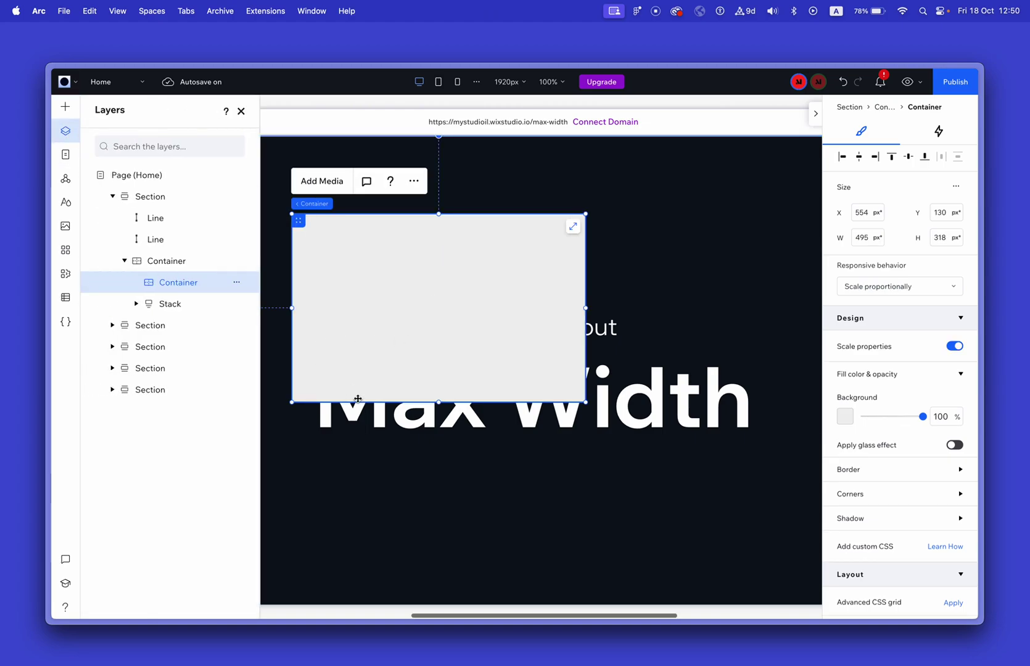
left_click(686, 338)
left_click(170, 305)
left_click(137, 305)
left_click(155, 200)
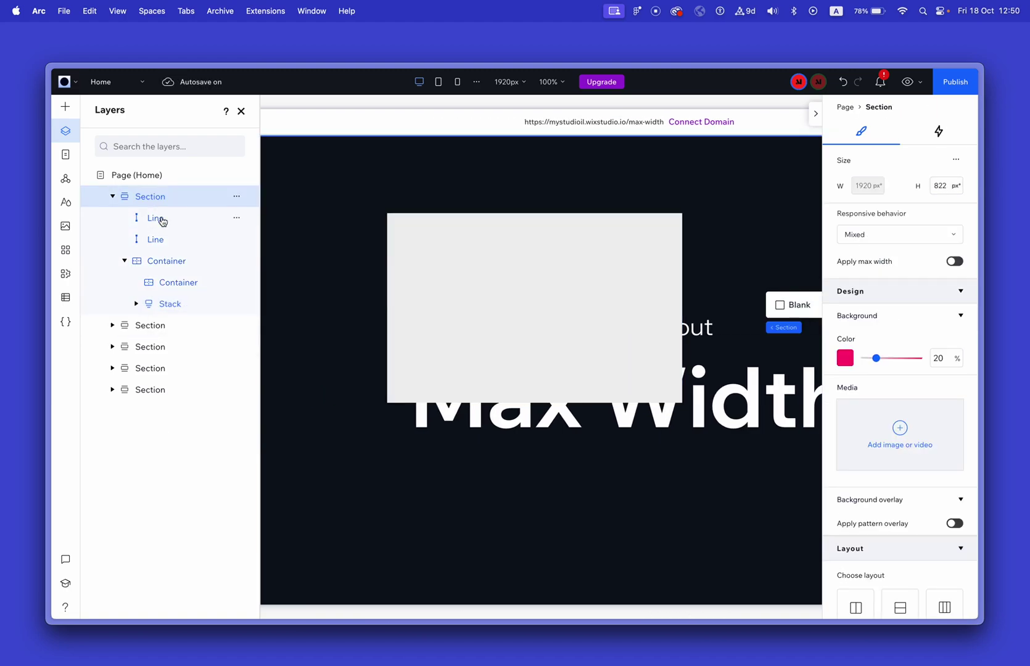
left_click(455, 314)
key("Delete")
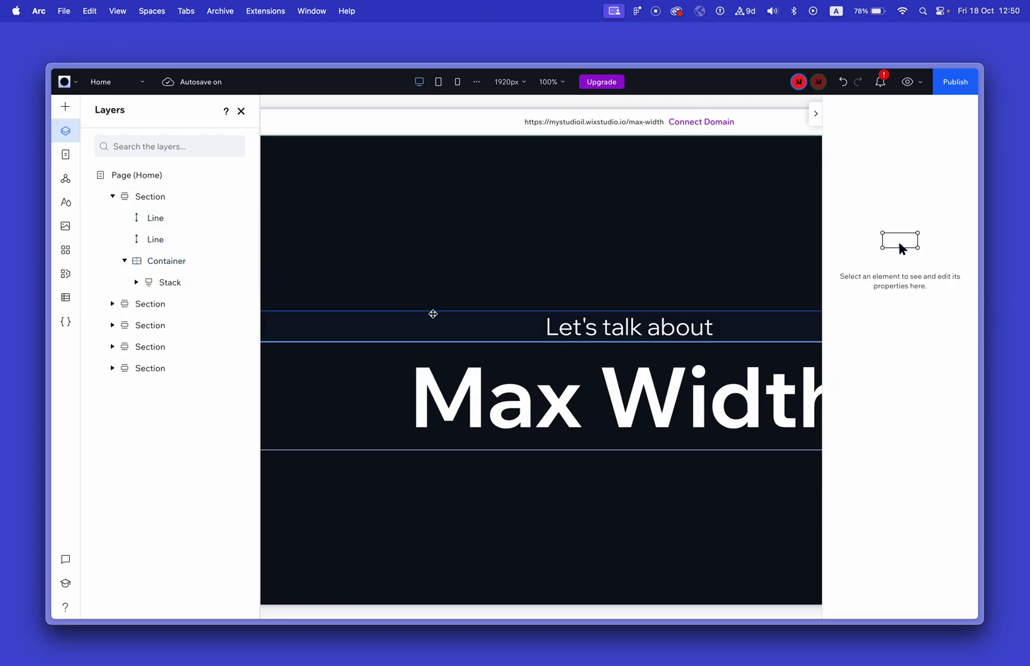
Remove the container wrapped around the first section's text stack while keeping the stack in the section.
left_click(182, 265)
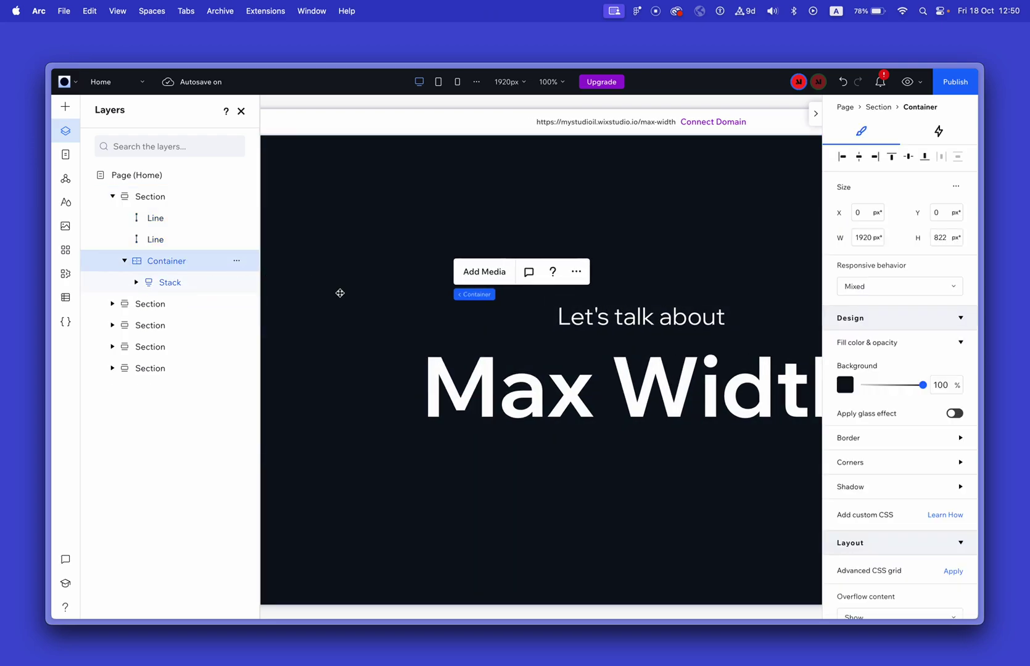
scroll(341, 292, "left", 3)
scroll(327, 291, "right", 3)
scroll(314, 289, "right", 3)
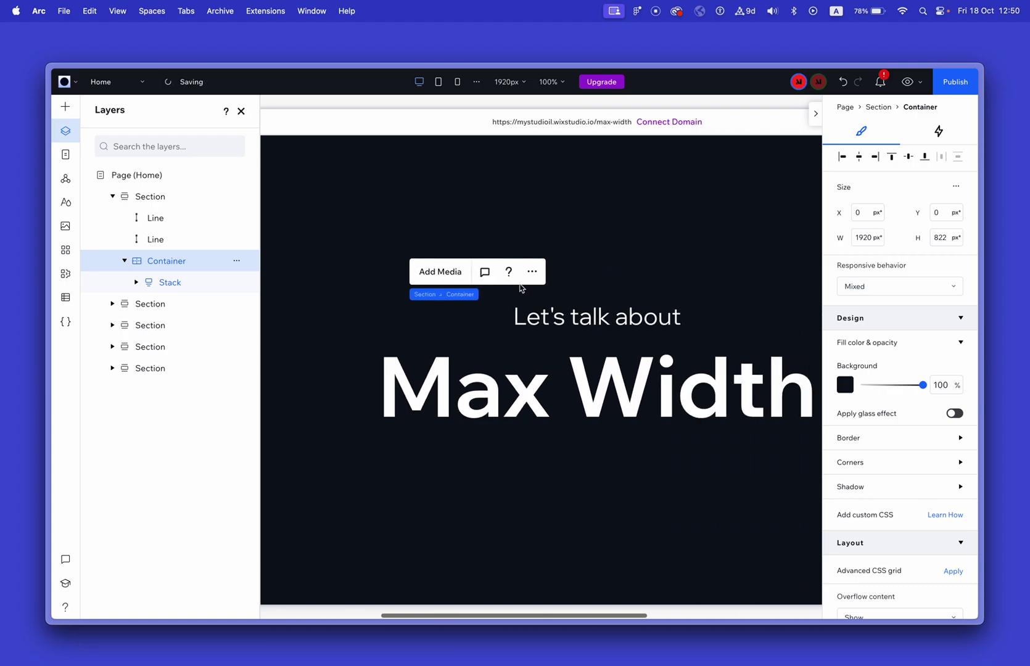
left_click(531, 271)
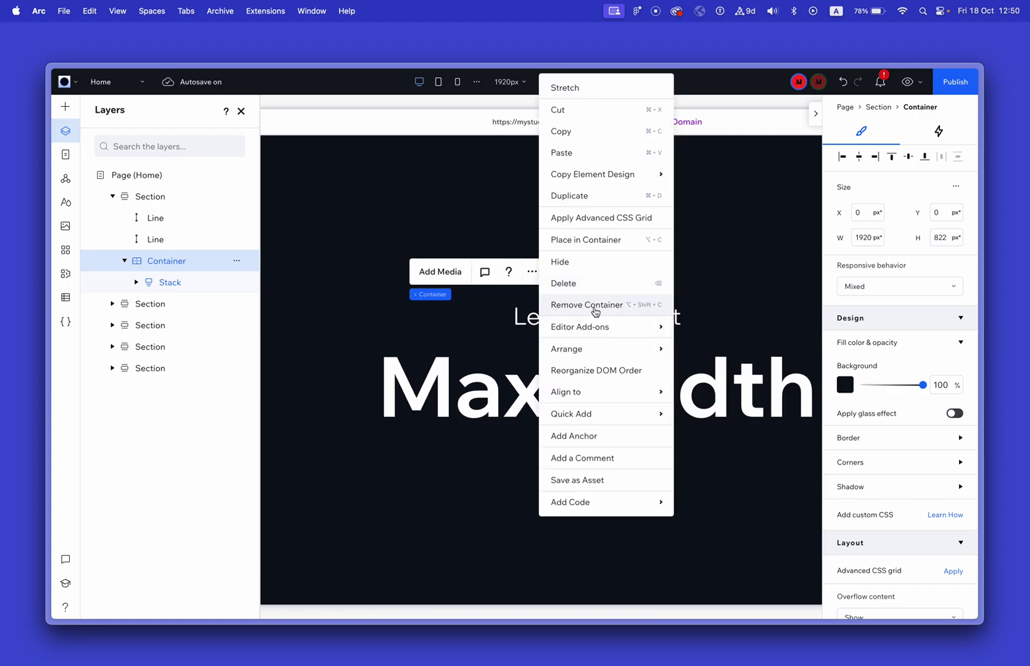
left_click(595, 312)
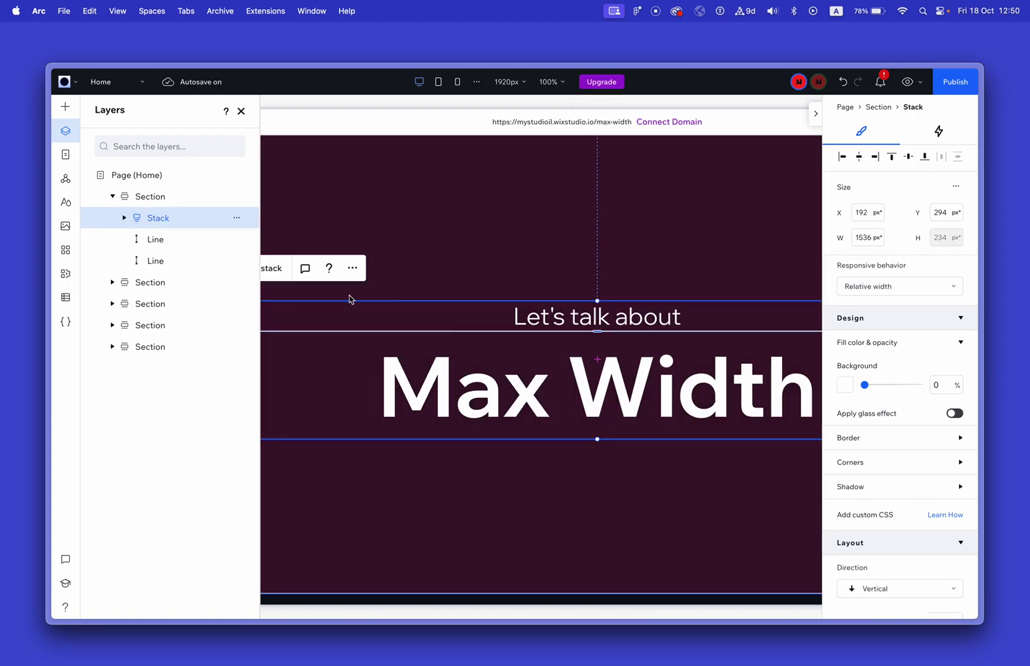
Set the first section's background color opacity to 0% and select its text stack.
left_click(529, 512)
left_click_drag(871, 359, 832, 361)
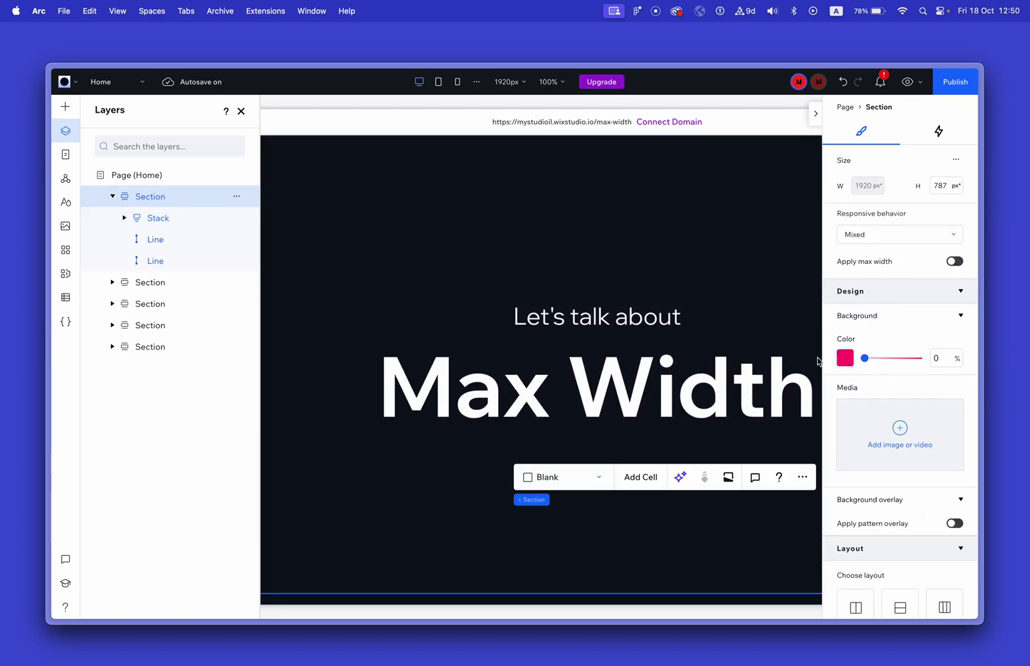
left_click(160, 218)
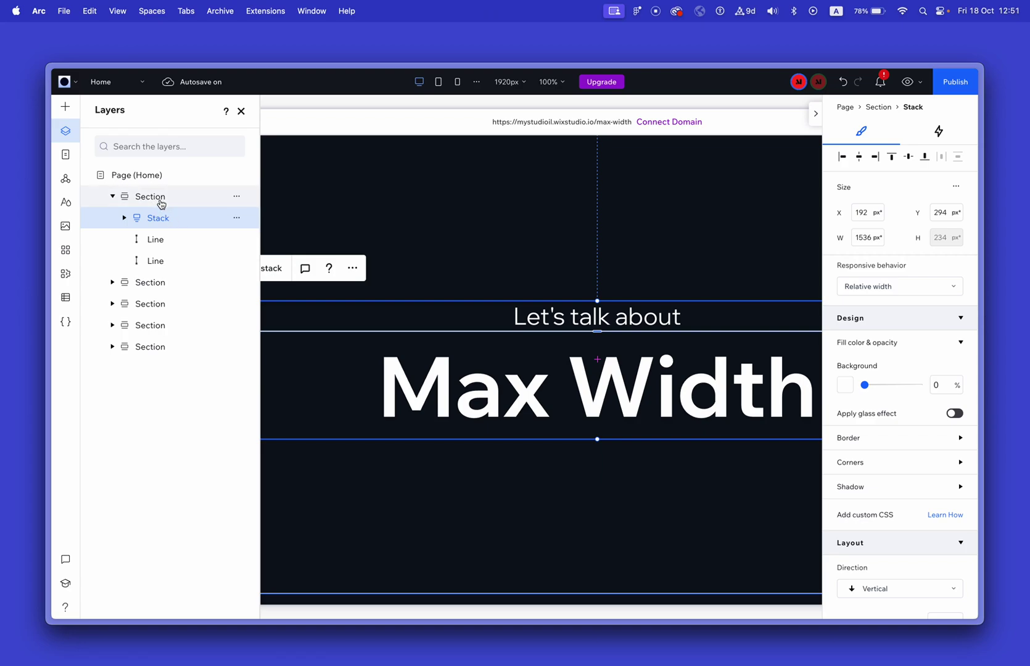
left_click(237, 220)
left_click(233, 220)
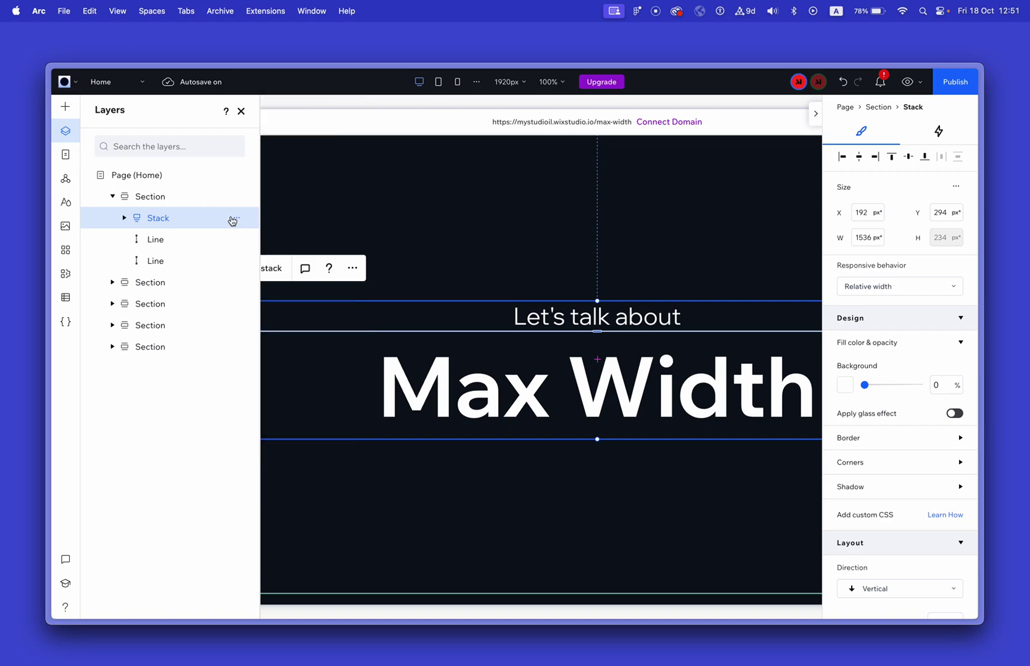
Add a new container to the first section and stretch it to fill the whole section.
left_click(65, 106)
left_click_drag(279, 239, 497, 247)
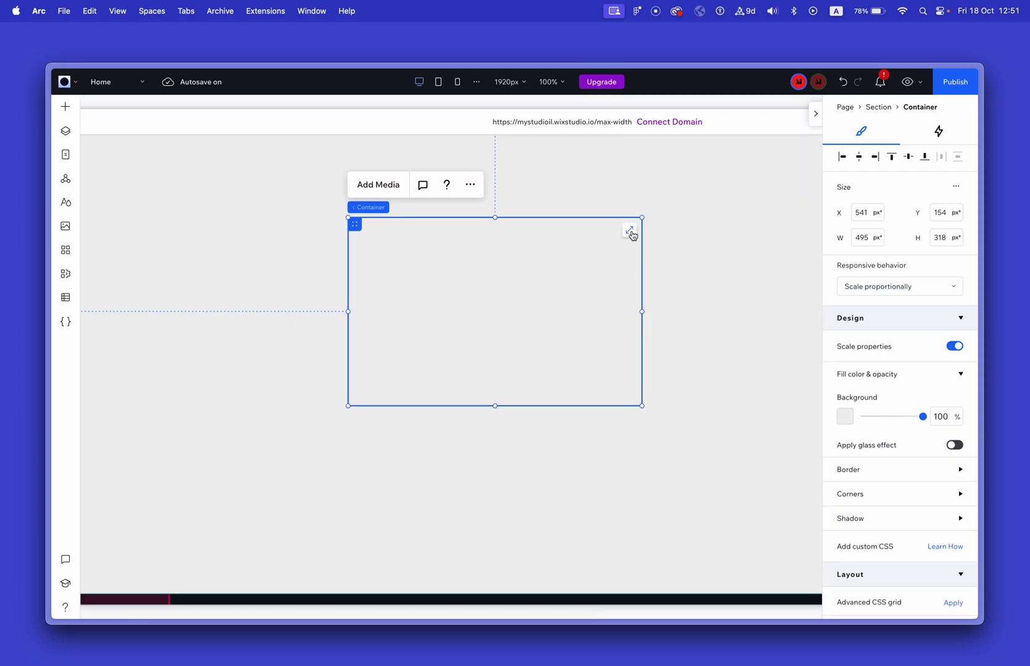
left_click(630, 232)
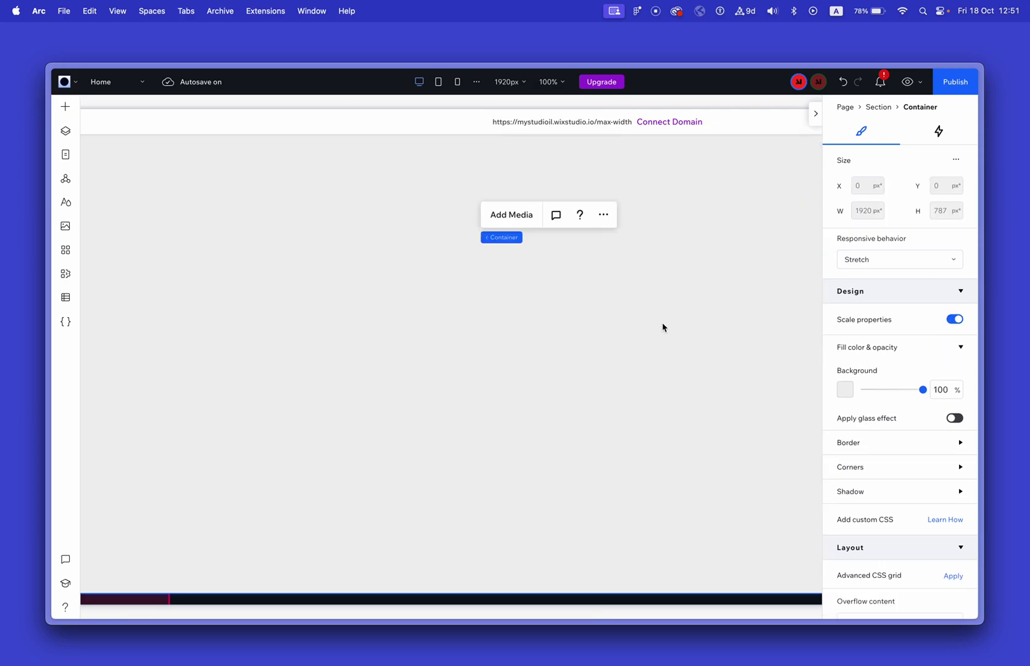
Fill the stretched container with the bright blue theme color.
scroll(419, 296, "right", 5)
scroll(420, 296, "left", 5)
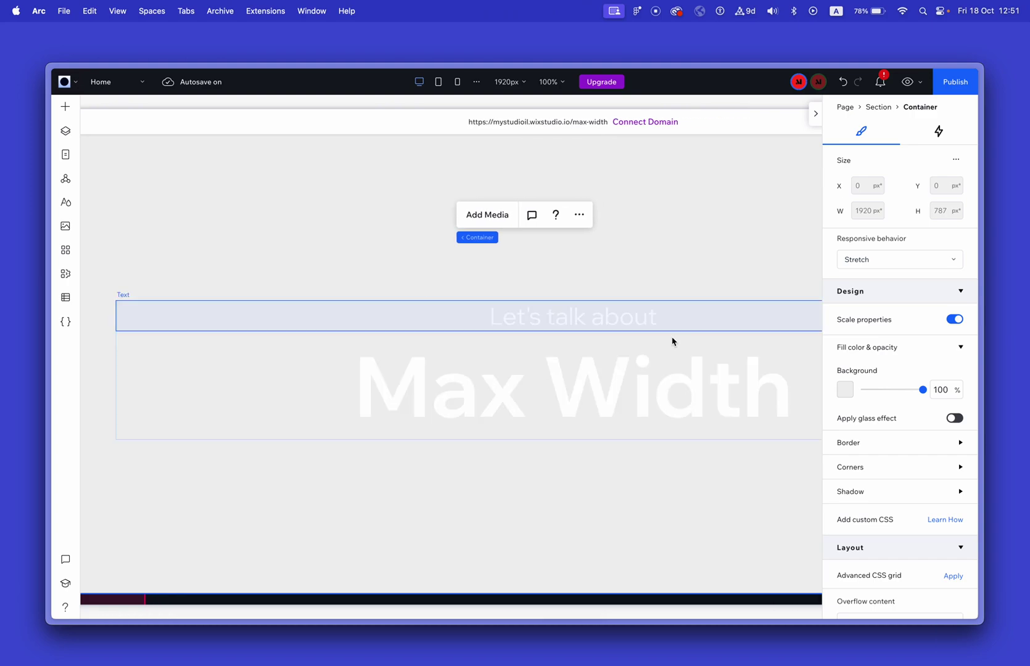
left_click(849, 390)
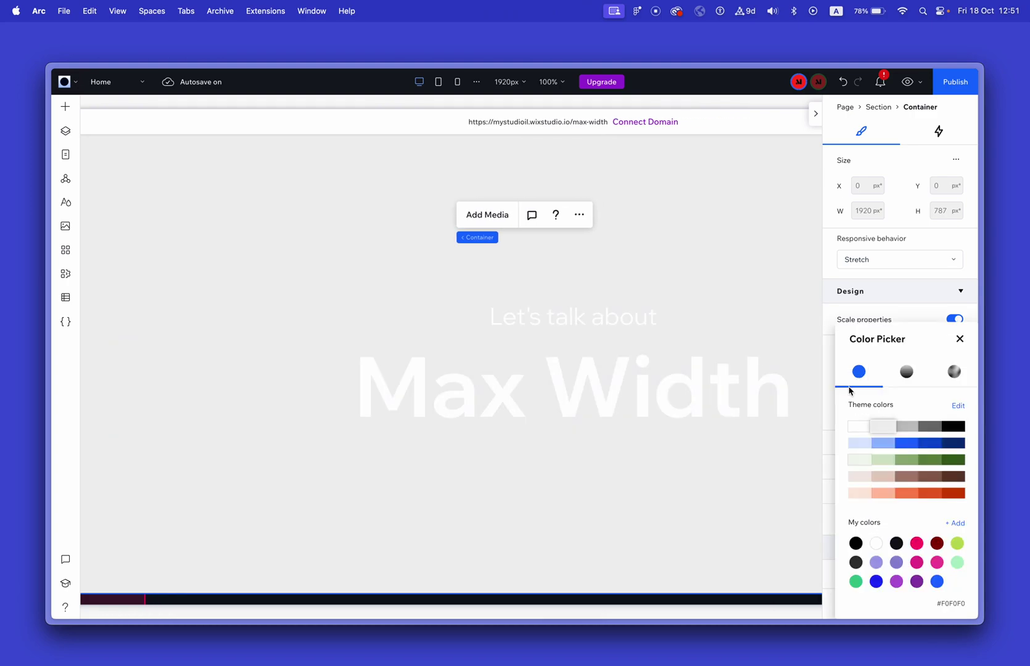
left_click(907, 445)
left_click(686, 333)
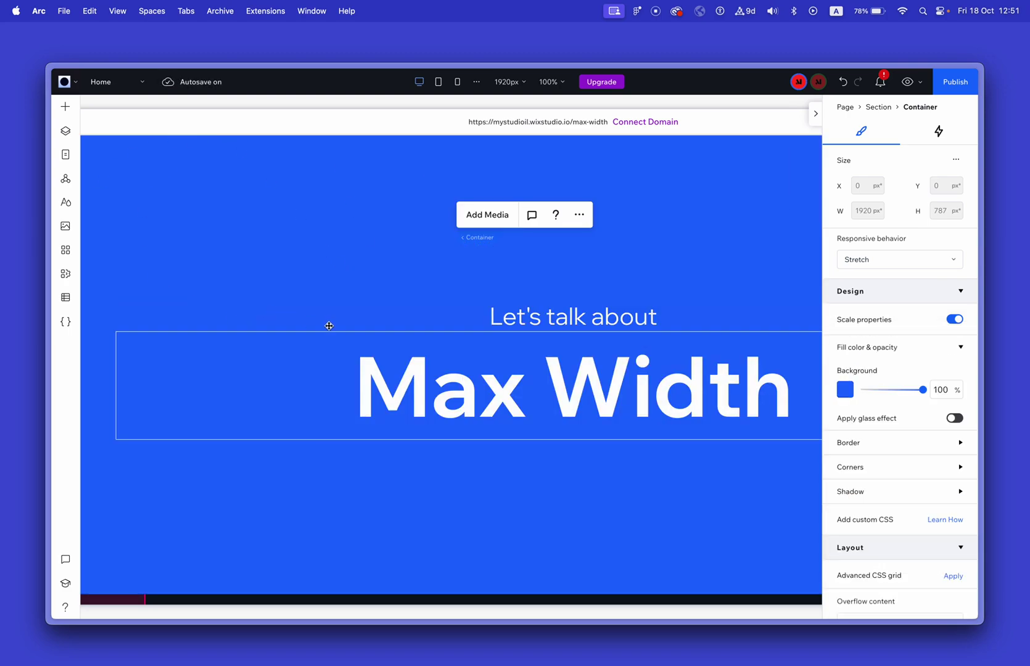
Move the "Let's talk about Max Width" stack into the blue container and check its nesting in the layers.
left_click(66, 131)
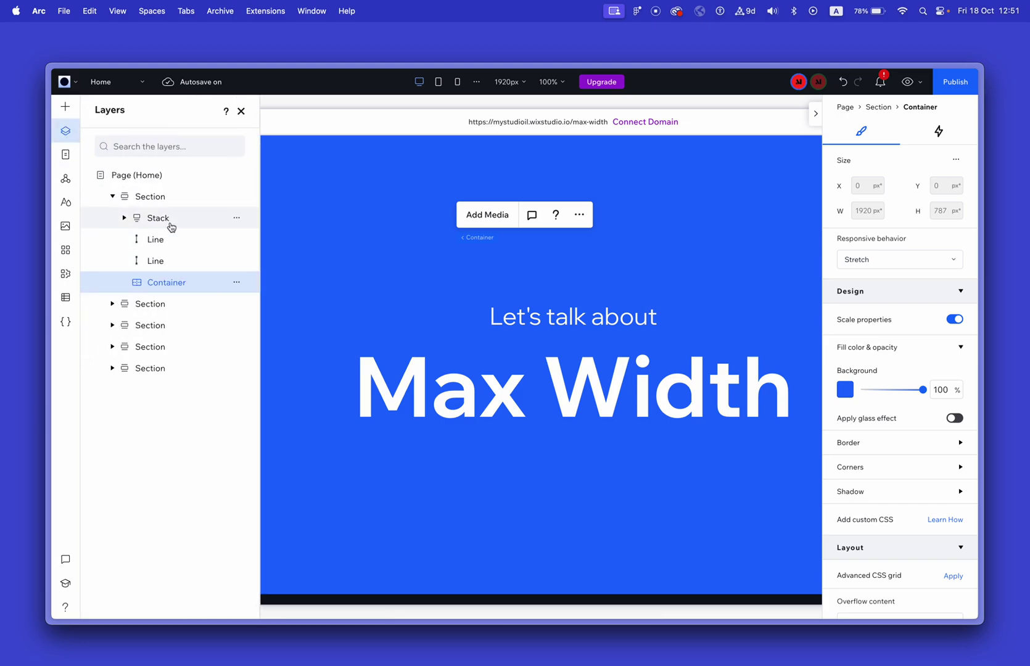
left_click(159, 219)
scroll(395, 296, "left", 5)
left_click_drag(379, 308, 394, 268)
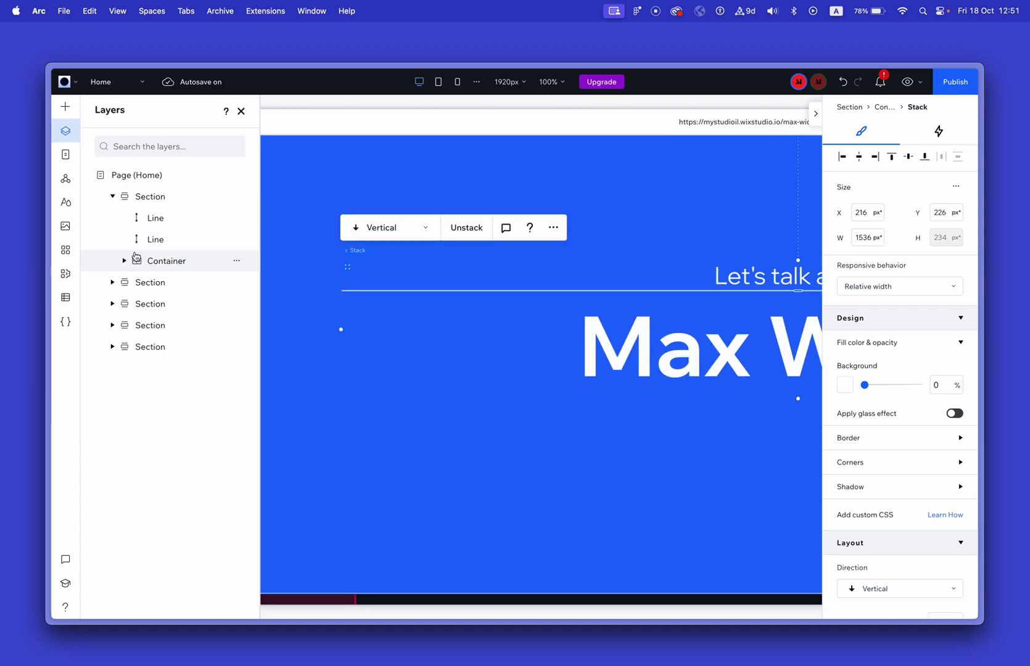
left_click(124, 261)
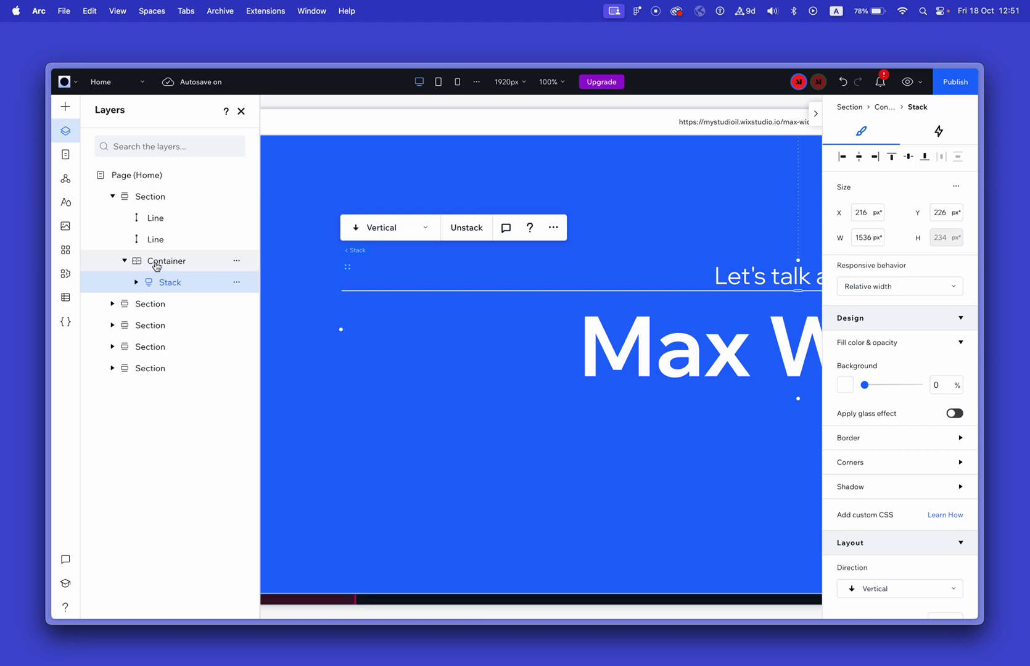
left_click(167, 263)
Center the text stack vertically and horizontally inside the blue container.
left_click(178, 285)
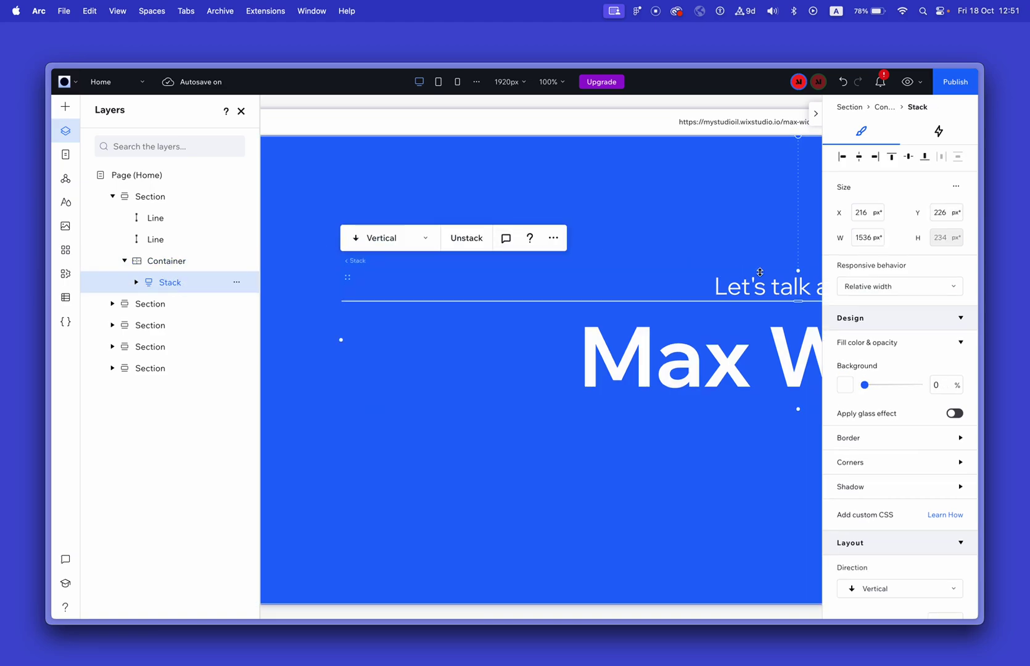
left_click(909, 158)
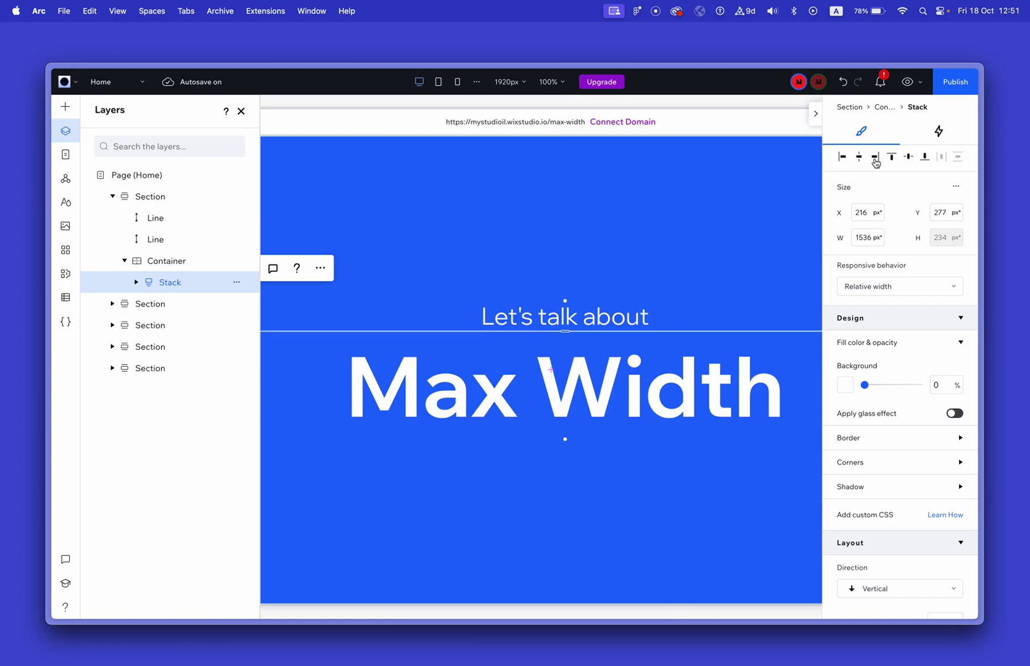
left_click(867, 158)
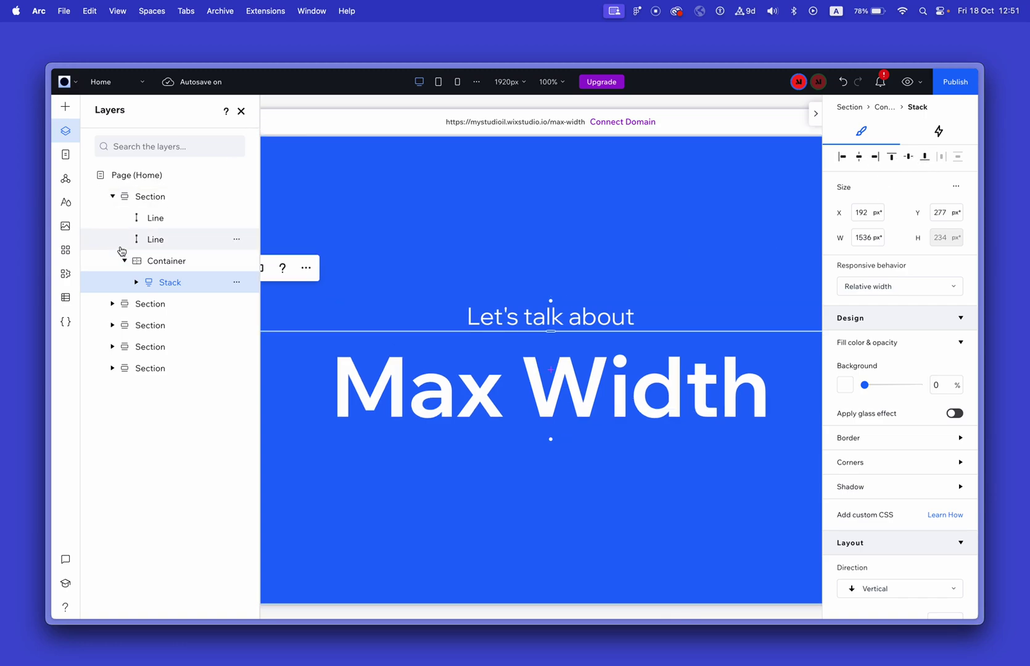
Rename the blue container's layer by adding "Max-Width" before "Container", and close the layers.
left_click(163, 265)
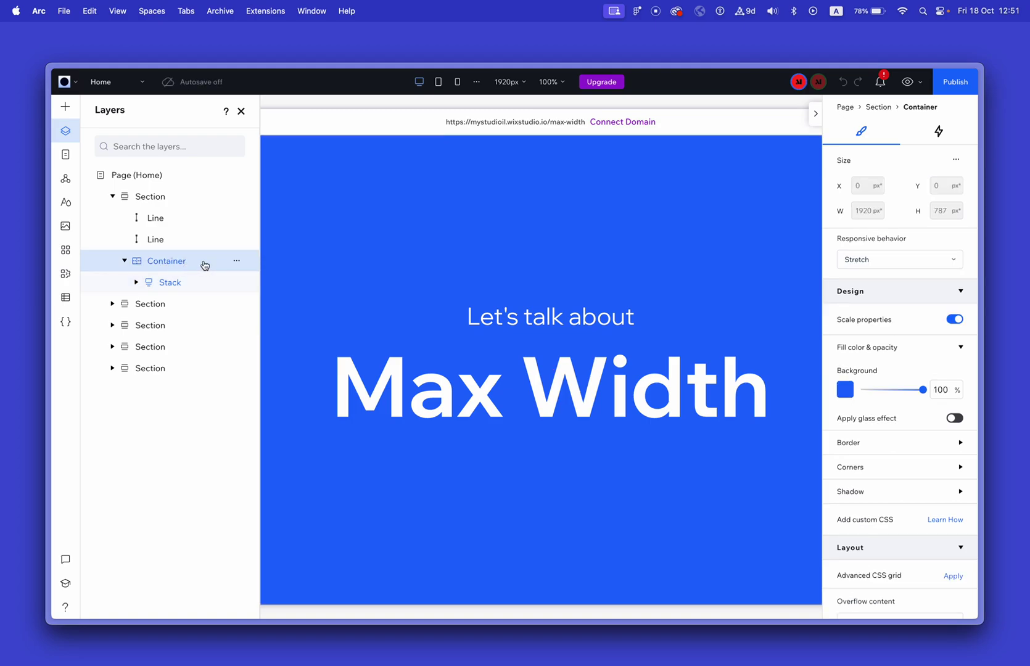
double_click(176, 261)
type("Max")
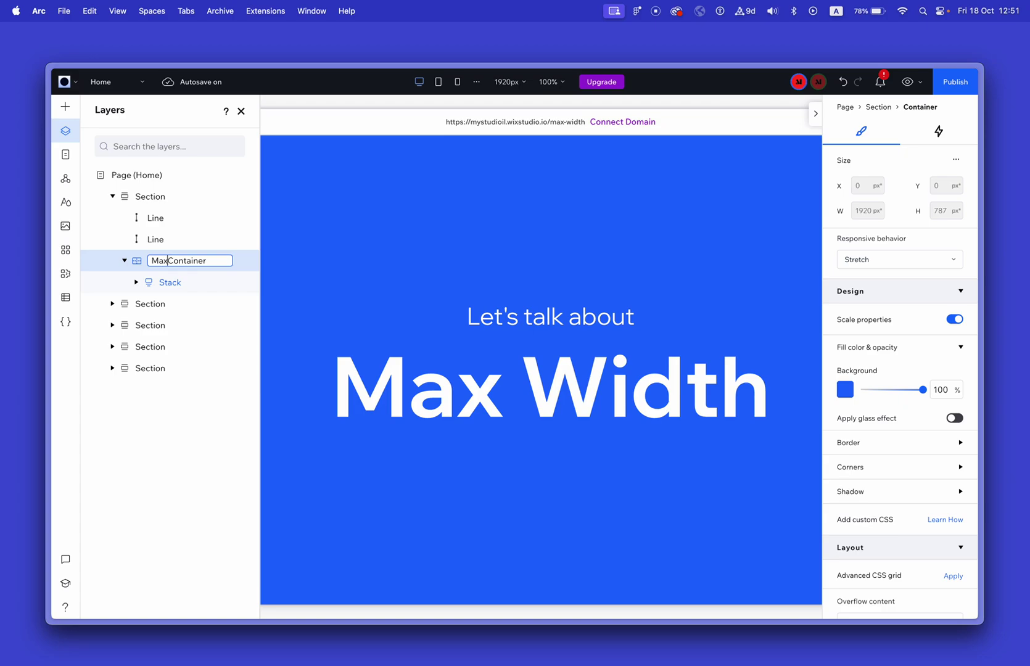
type("-Width")
key("Return")
left_click(241, 112)
Remove the right and bottom docking of the blue container in its position settings.
scroll(832, 420, "down", 5)
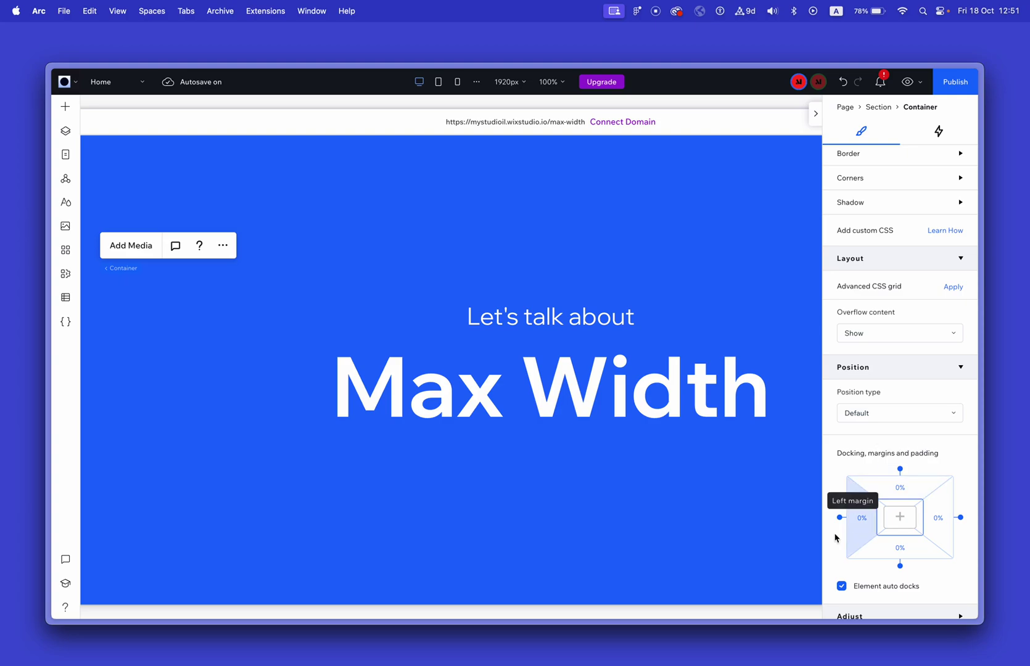
scroll(717, 506, "right", 2)
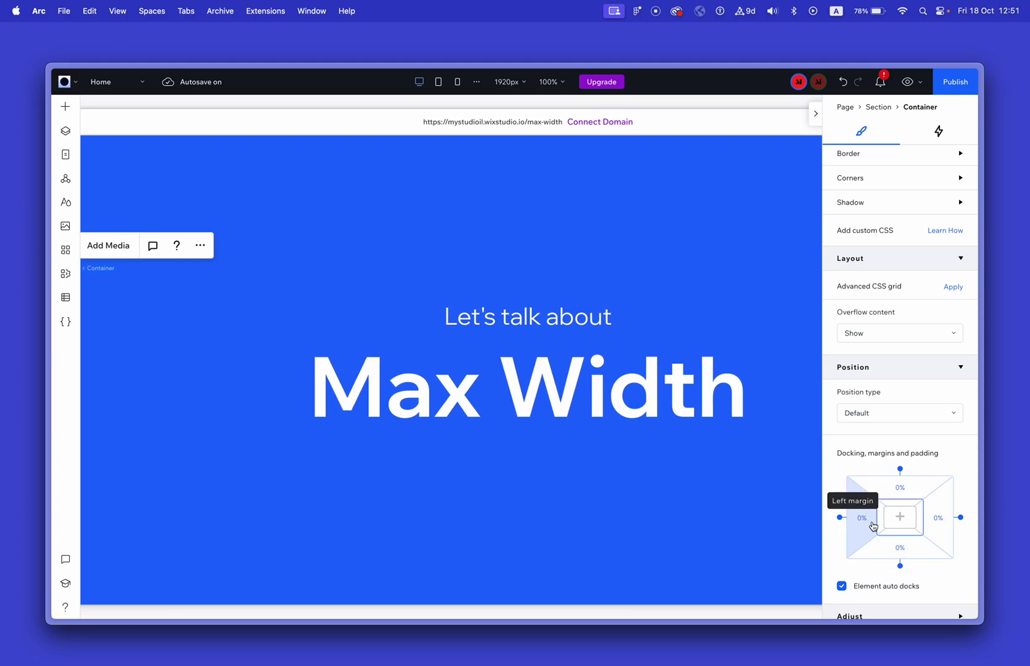
left_click(900, 565)
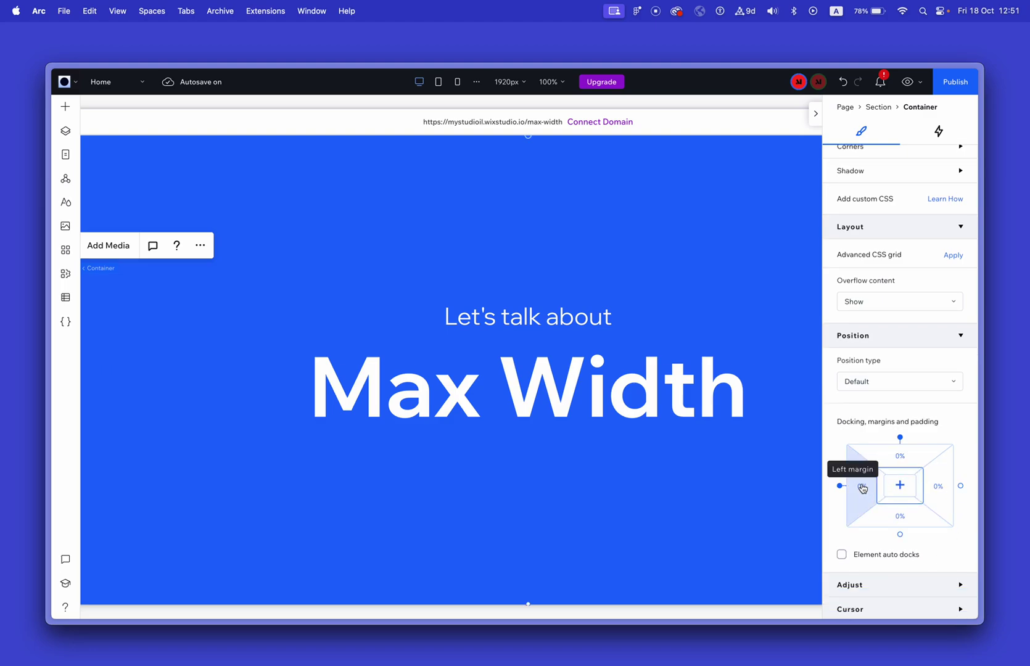
Show the blue container's minimum and maximum size settings and set its minimum height to 100 vh.
scroll(869, 436, "up", 5)
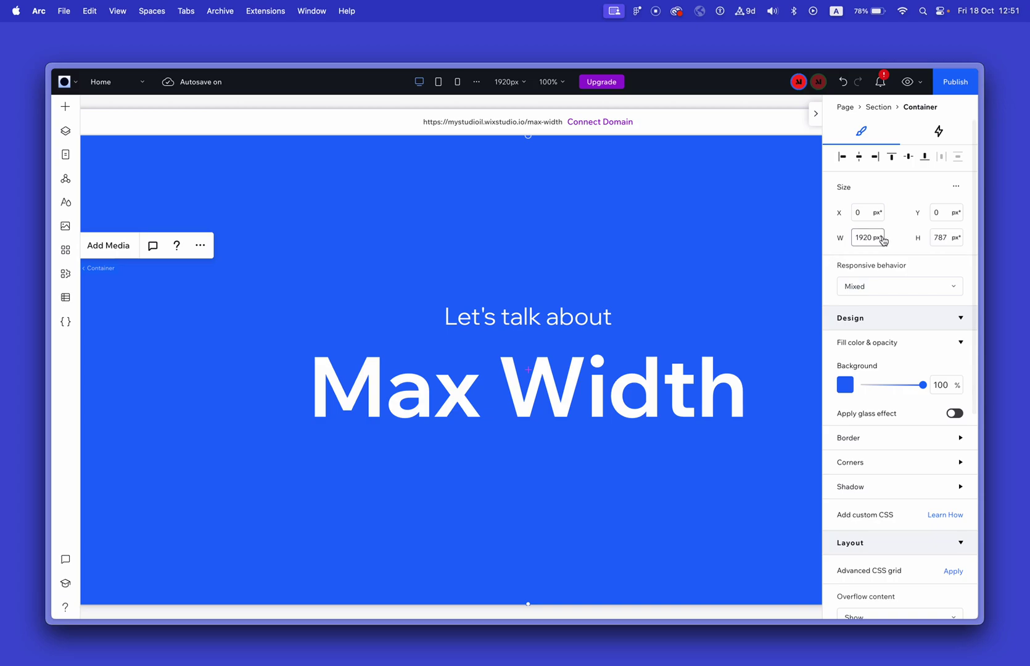
left_click(957, 188)
left_click(924, 194)
left_click(956, 193)
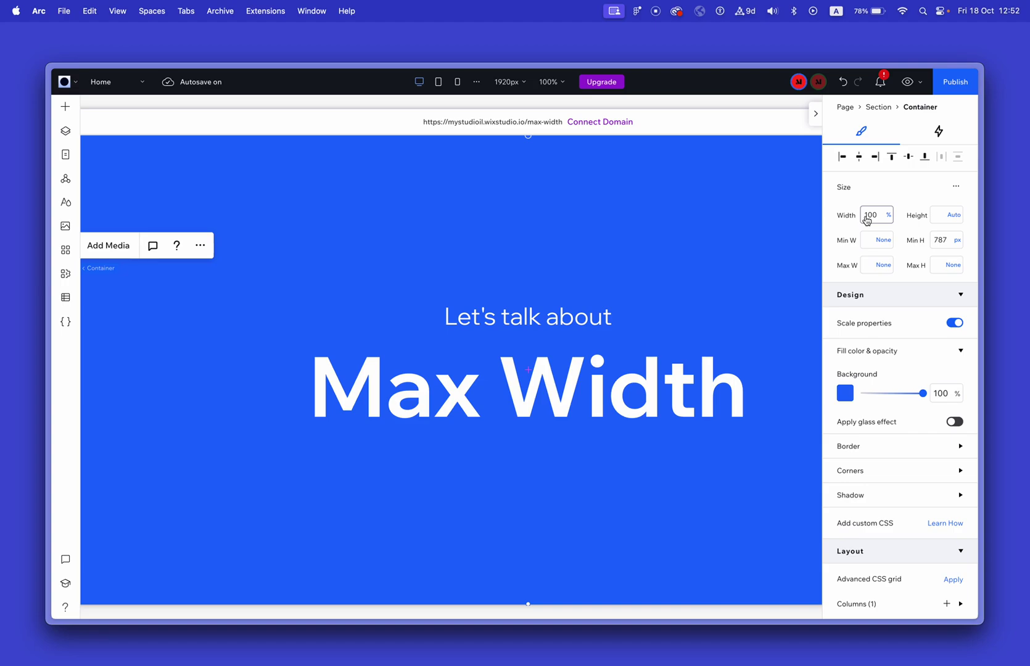
left_click(959, 242)
left_click(930, 329)
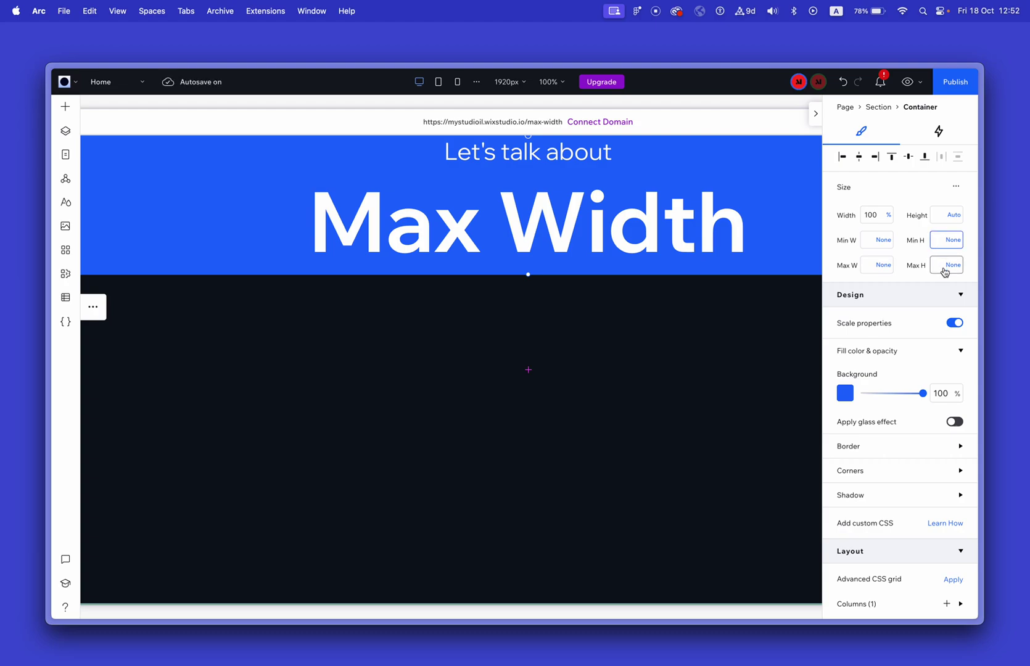
key("Return")
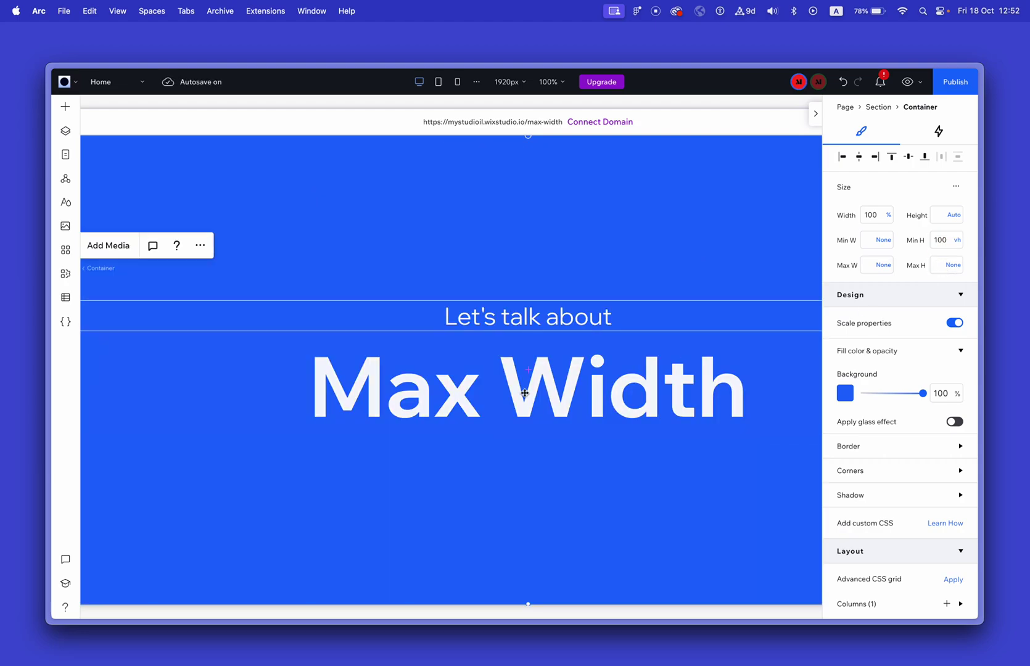
Set the blue container's maximum width to 1440 px.
scroll(658, 294, "down", 1)
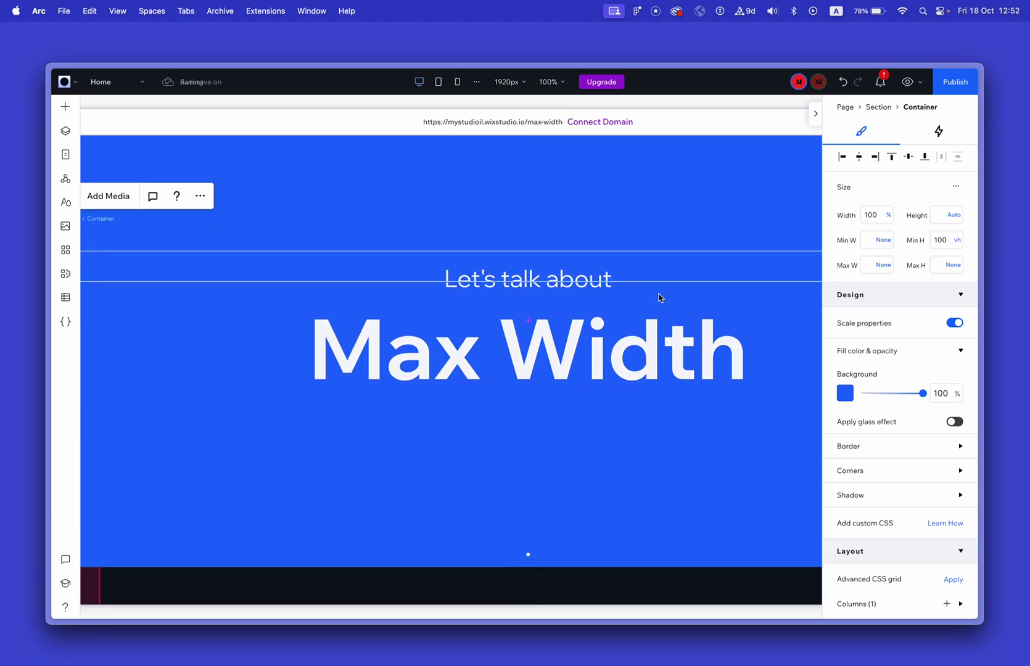
left_click(867, 269)
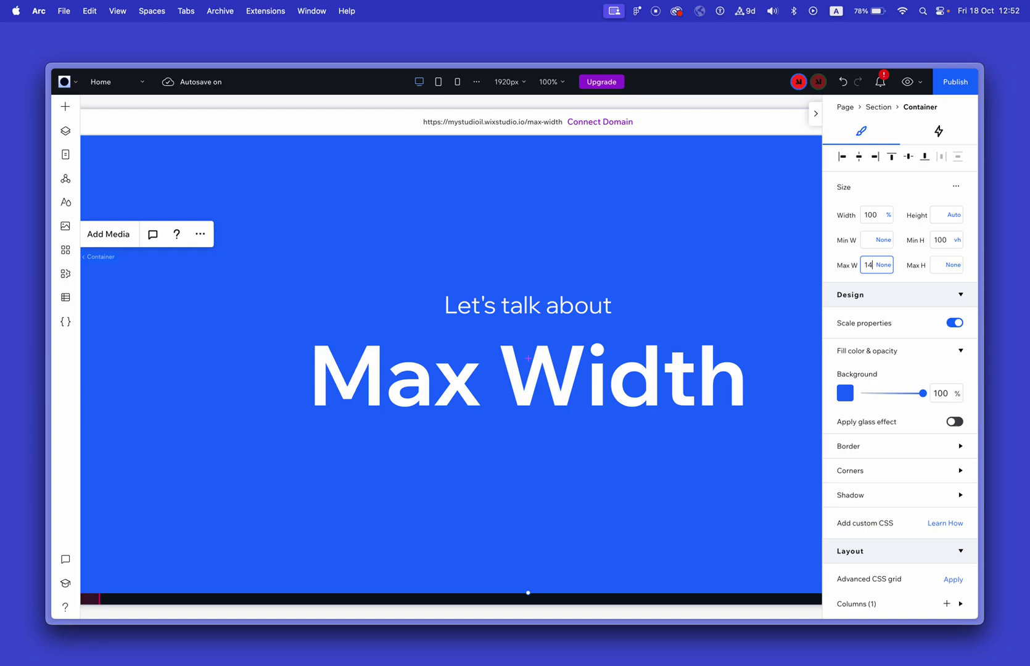
type("1440")
key("Return")
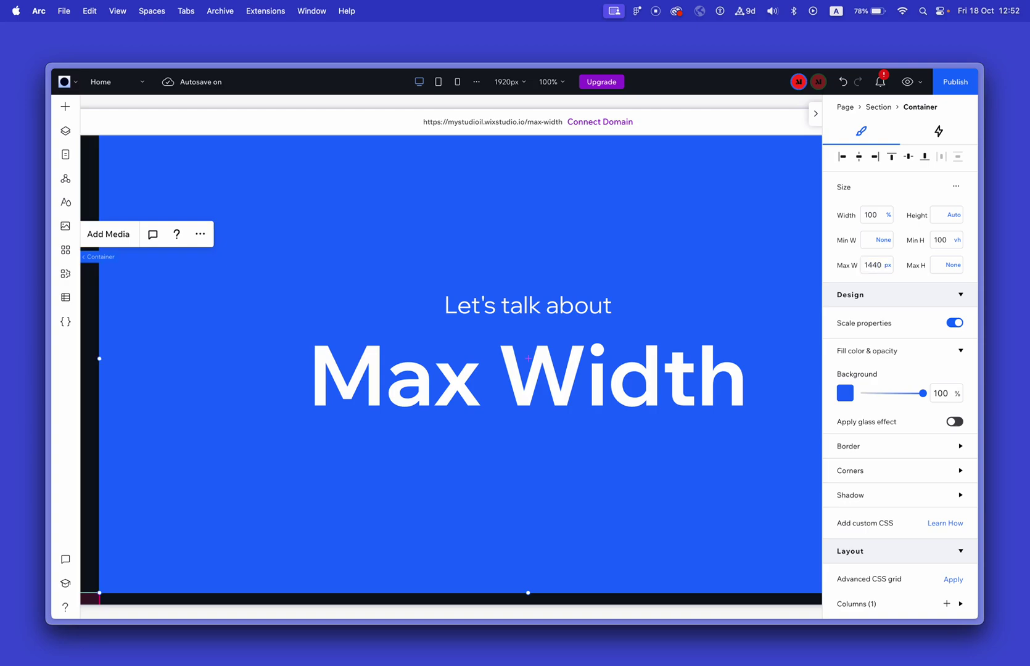
Set the width of the stack holding the two headings to 1440 px on the desktop breakpoint.
scroll(732, 371, "left", 10)
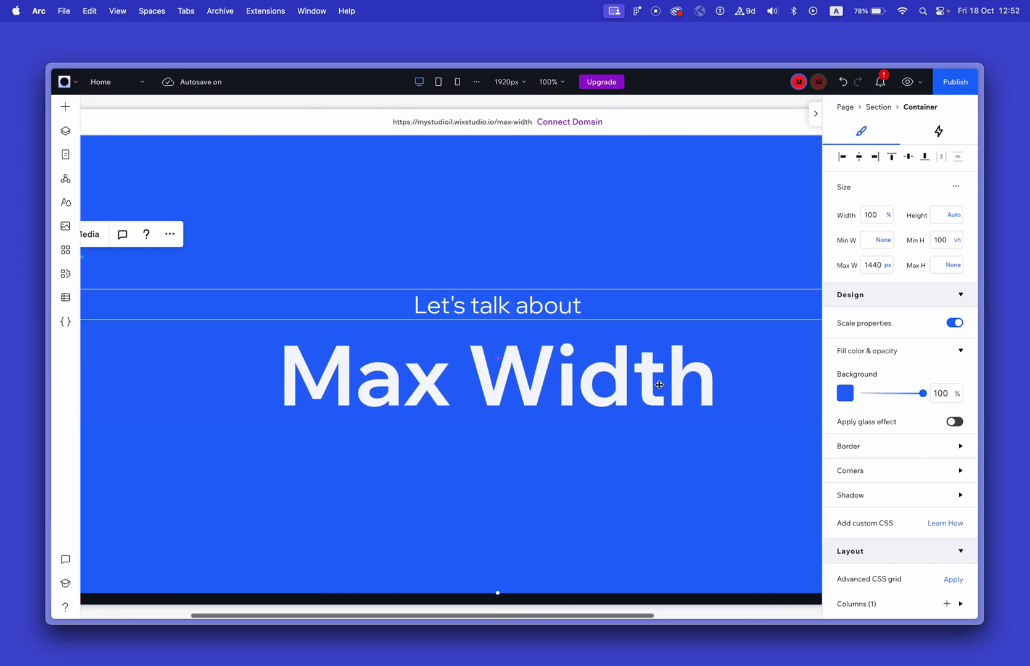
left_click(648, 312)
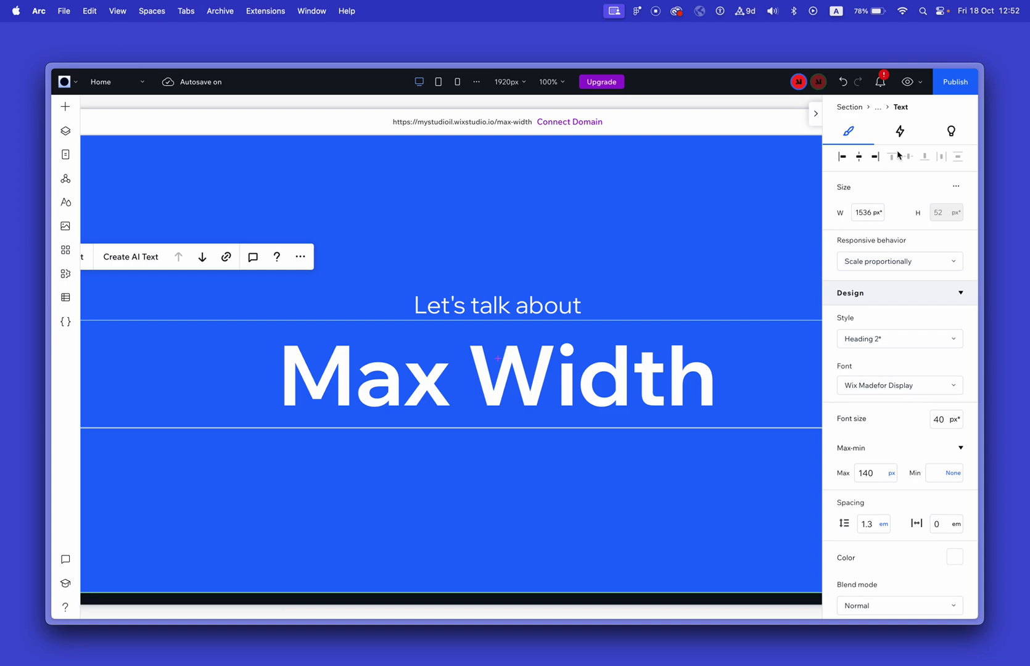
left_click(880, 111)
left_click(867, 237)
type("100%")
key("Return")
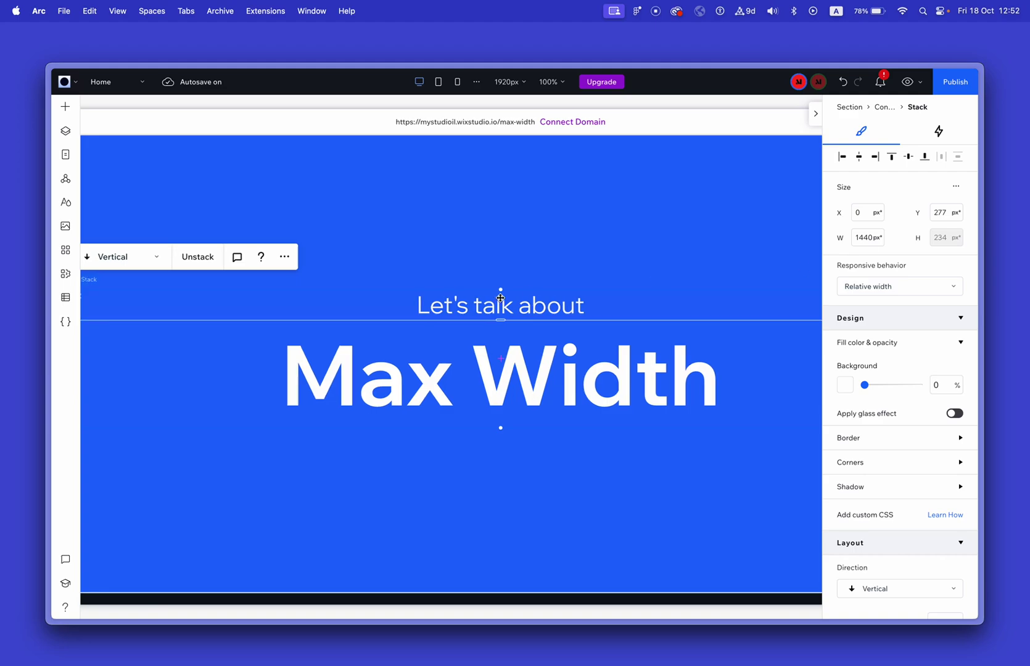
Examine how the blue container responds to different desktop canvas widths and inspect the margins beside it.
left_click(359, 225)
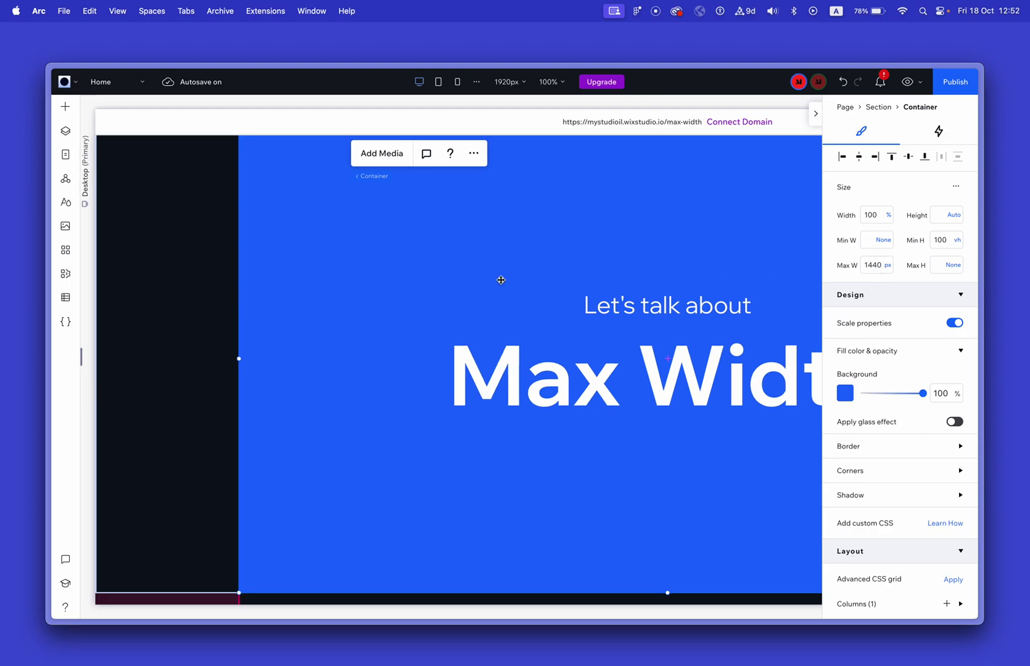
scroll(502, 278, "right", 10)
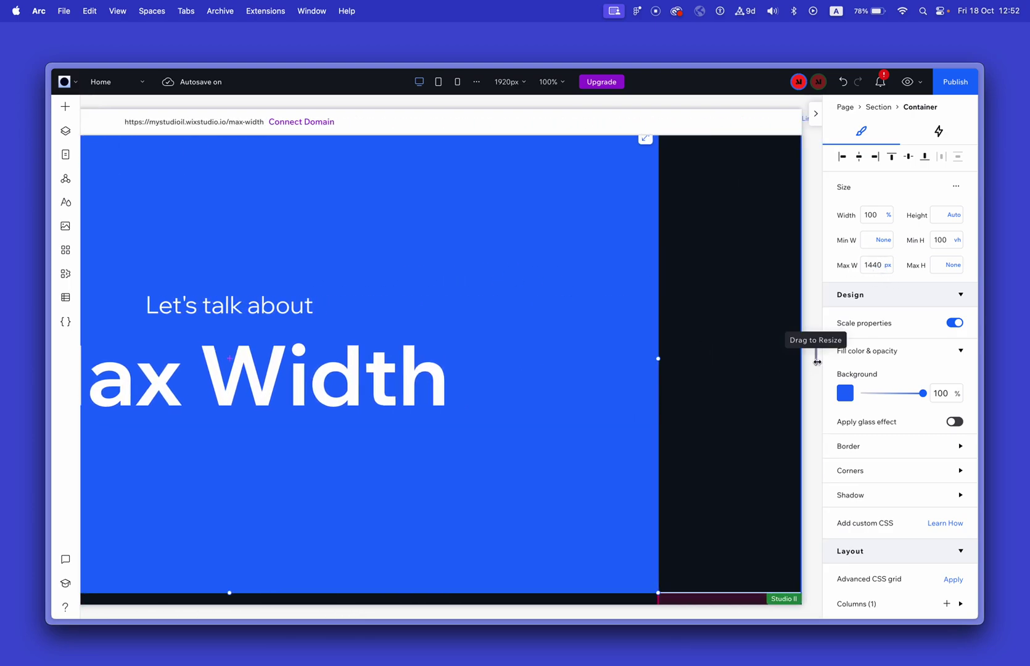
left_click_drag(817, 362, 536, 335)
left_click(706, 290)
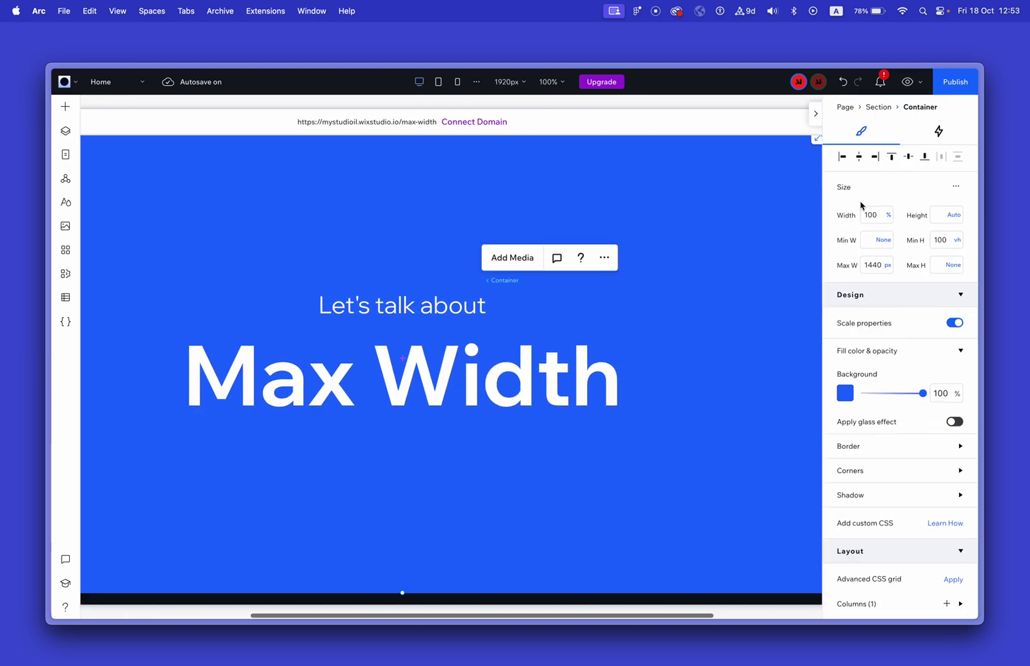
left_click(816, 114)
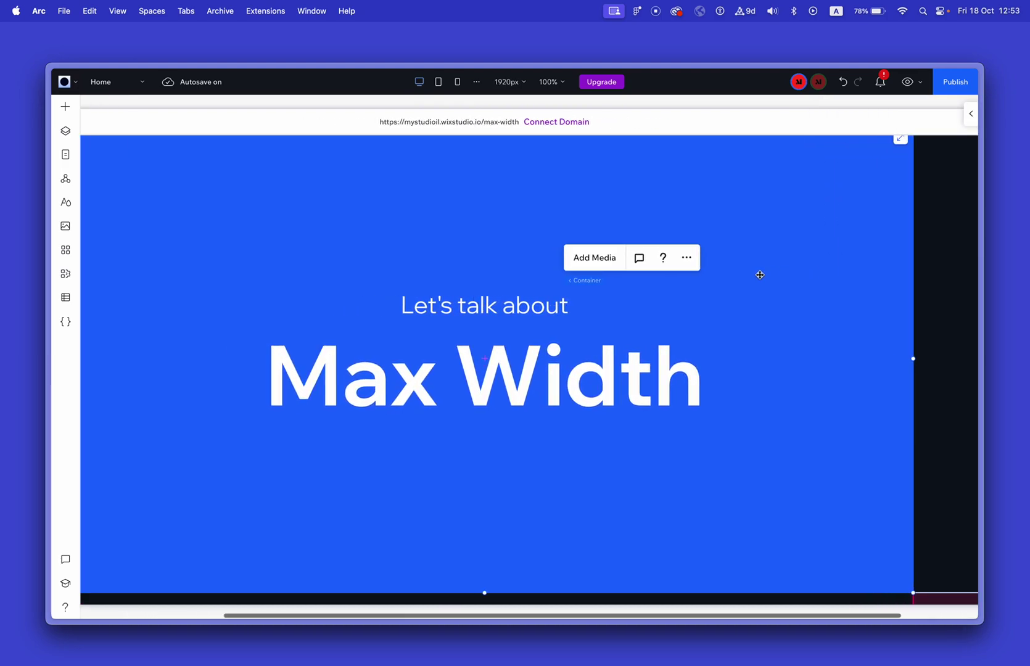
scroll(616, 236, "left", 3)
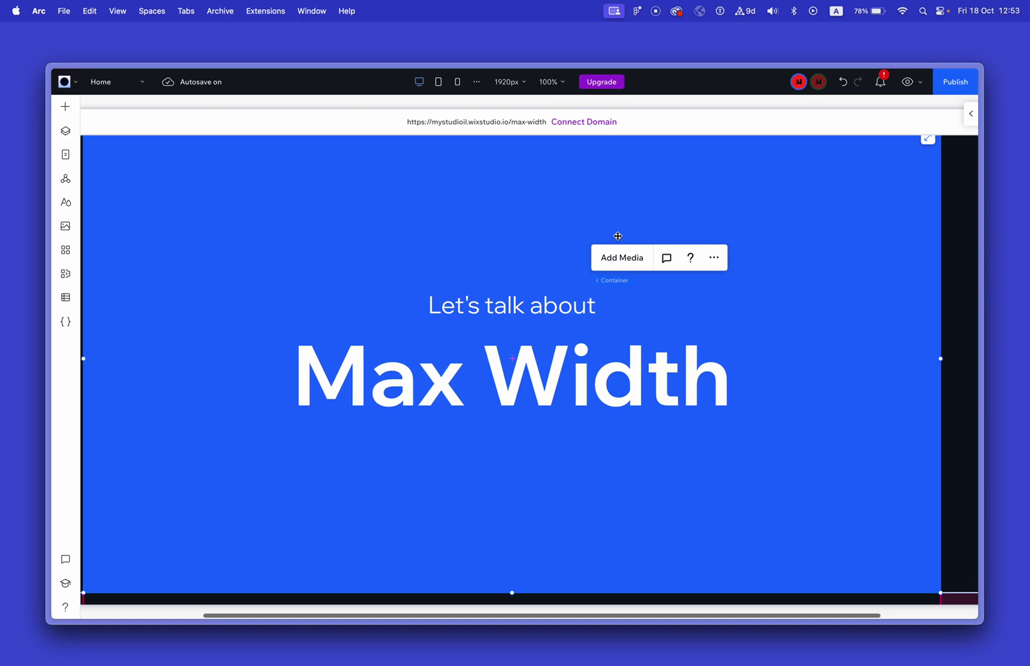
On the tablet breakpoint, set the blue container's maximum width to 600 px and test it by resizing the canvas.
left_click(441, 82)
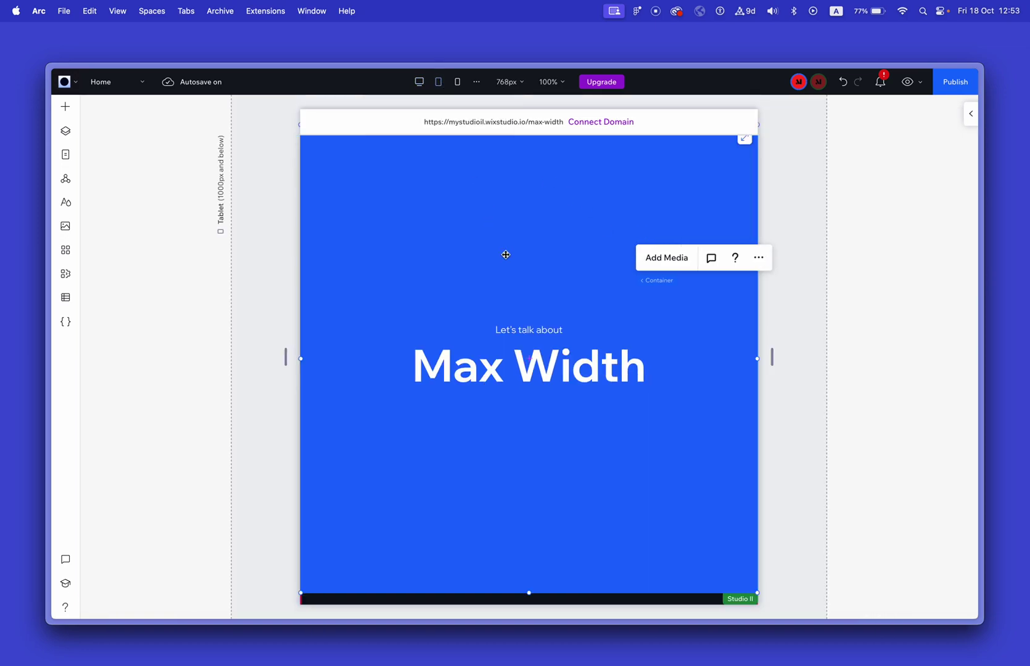
left_click(970, 115)
left_click(875, 265)
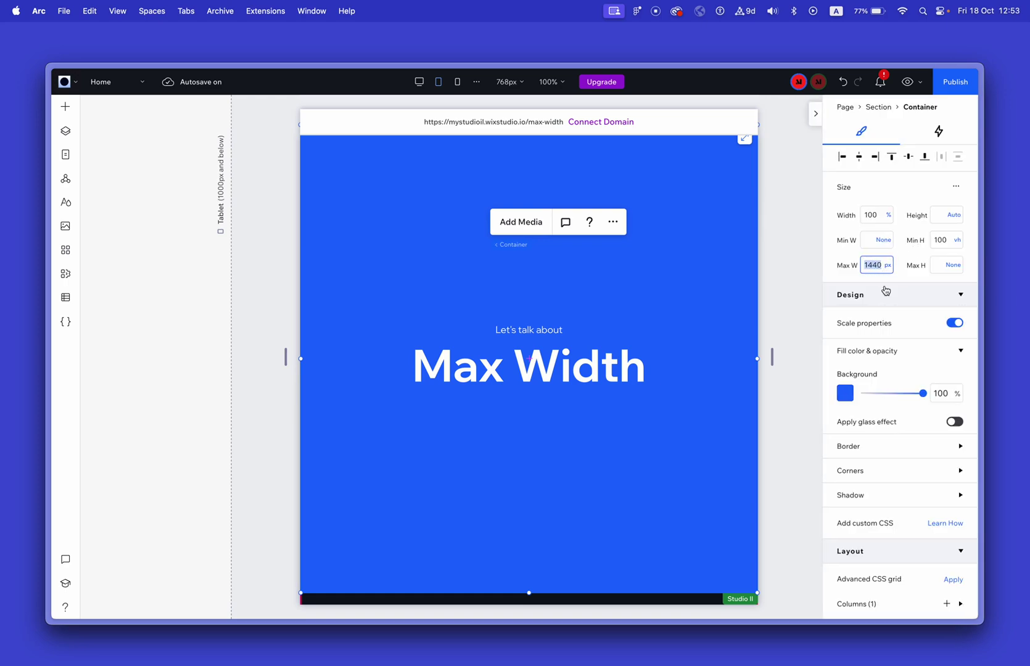
type("600")
key("Return")
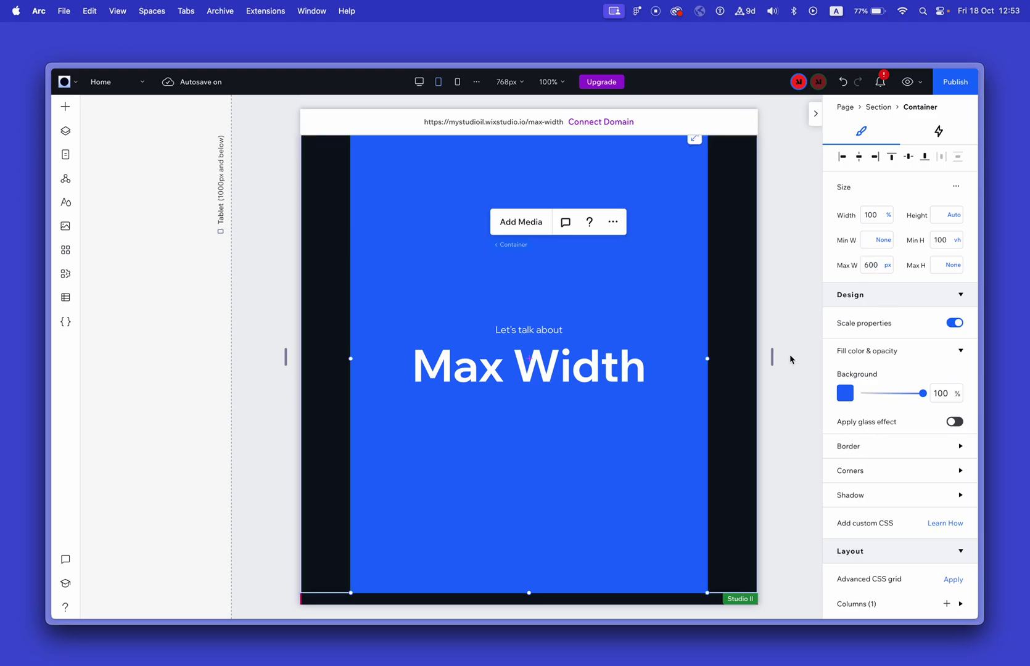
left_click_drag(772, 359, 785, 359)
Set the width of the stack holding the two headings to 600 px on the tablet breakpoint.
left_click(634, 344)
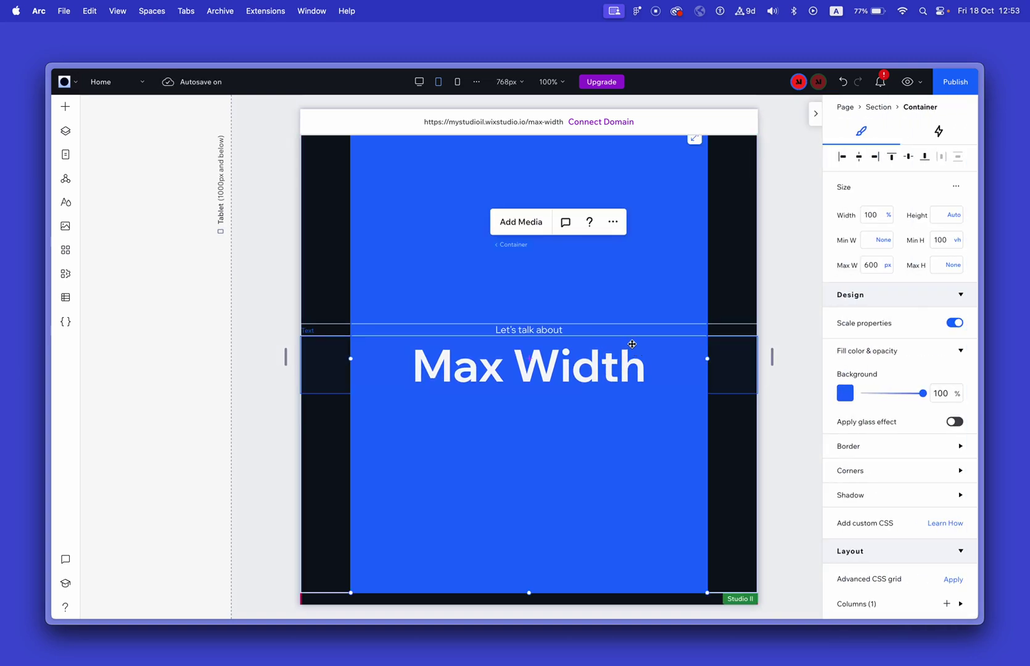
left_click(633, 344)
left_click(398, 328)
left_click(872, 237)
type("1000")
key("Return")
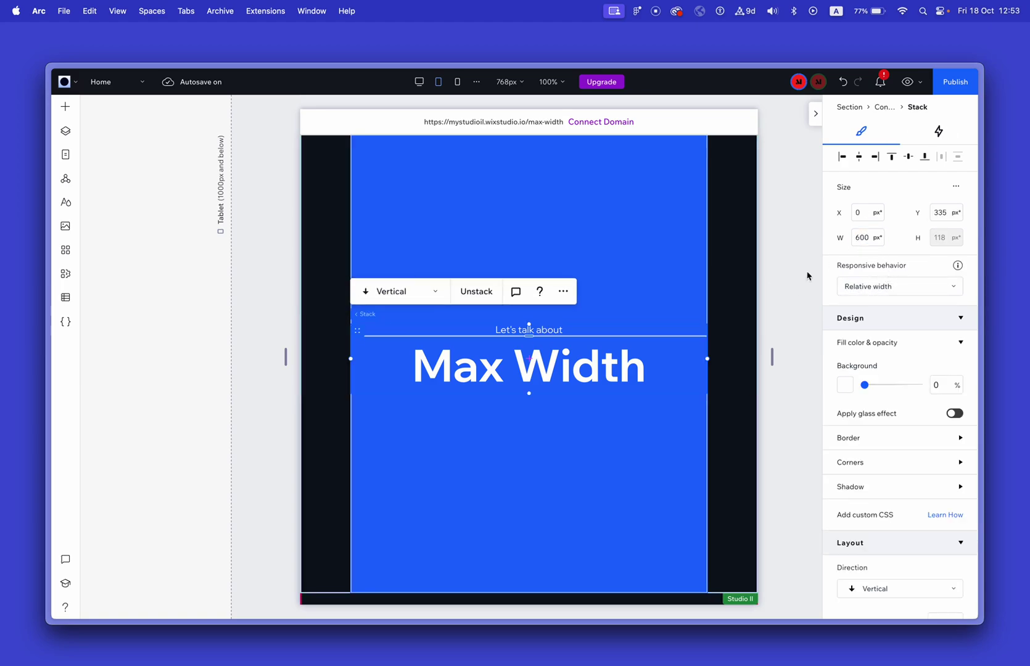
Resize the tablet canvas to check the layout, and set the blue container's maximum width to 800 px.
left_click_drag(773, 357, 713, 357)
left_click(665, 213)
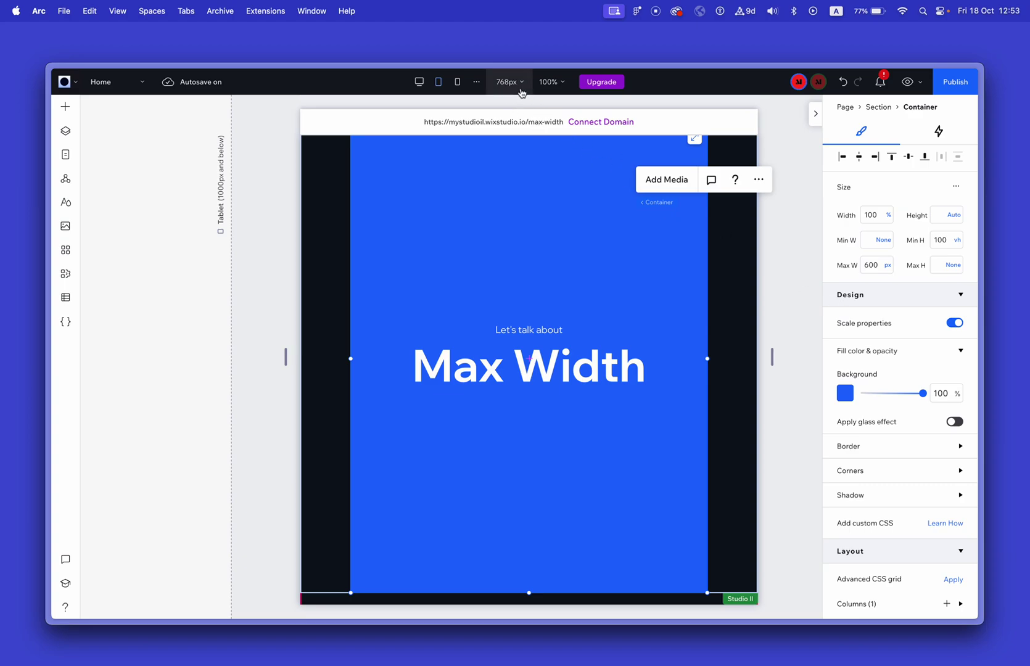
left_click(872, 271)
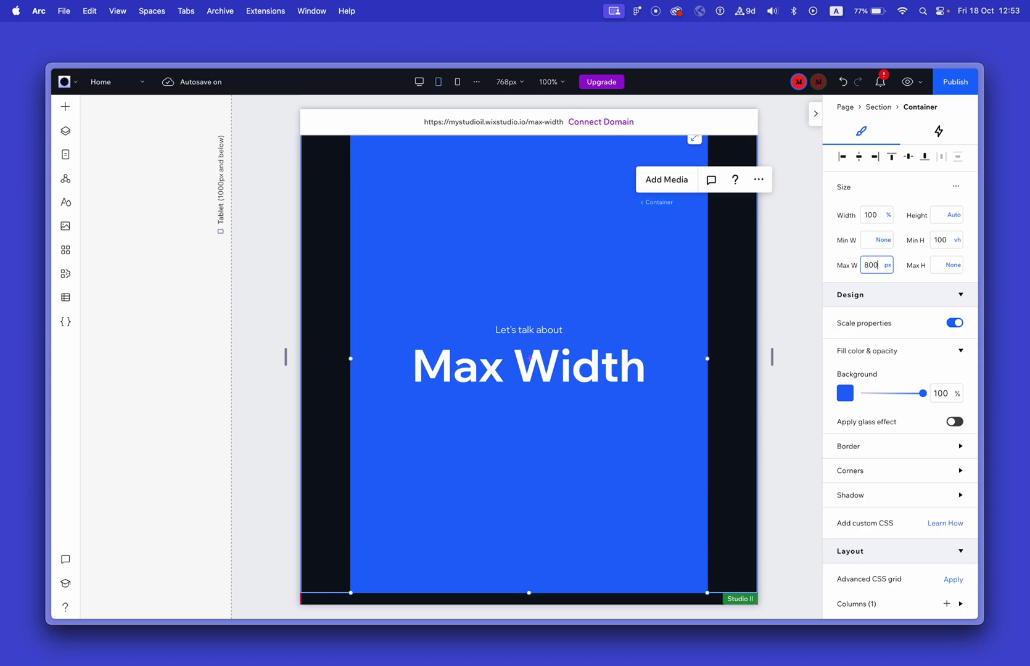
key("Return")
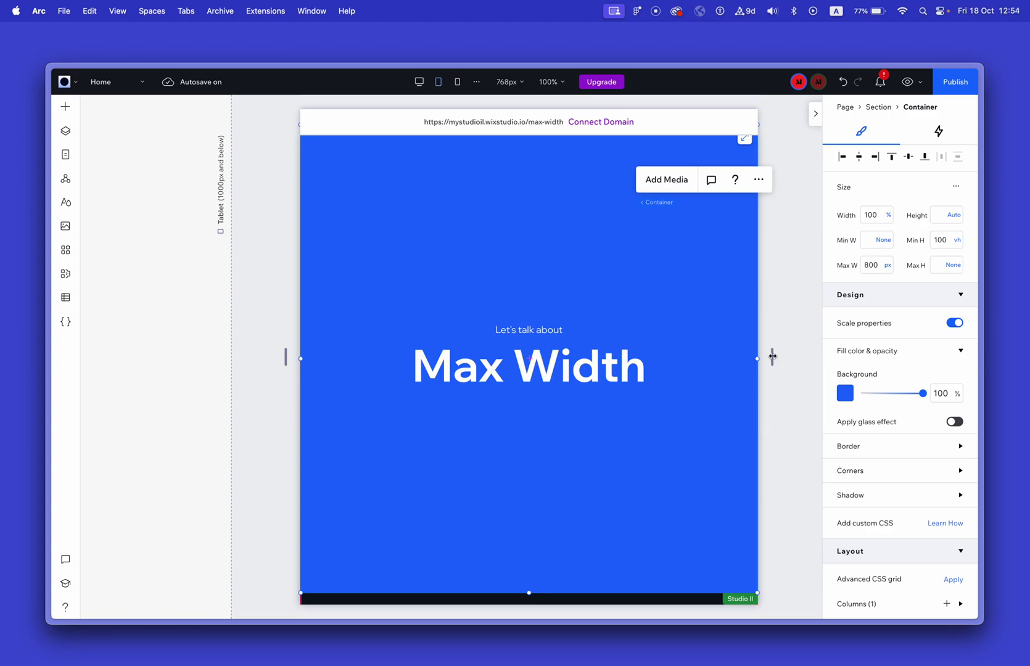
Check the container's behavior across the tablet breakpoint range by resizing the canvas and viewing the editing size.
mouse_move(772, 356)
left_mouse_down()
mouse_move(805, 359)
mouse_move(774, 355)
left_mouse_up()
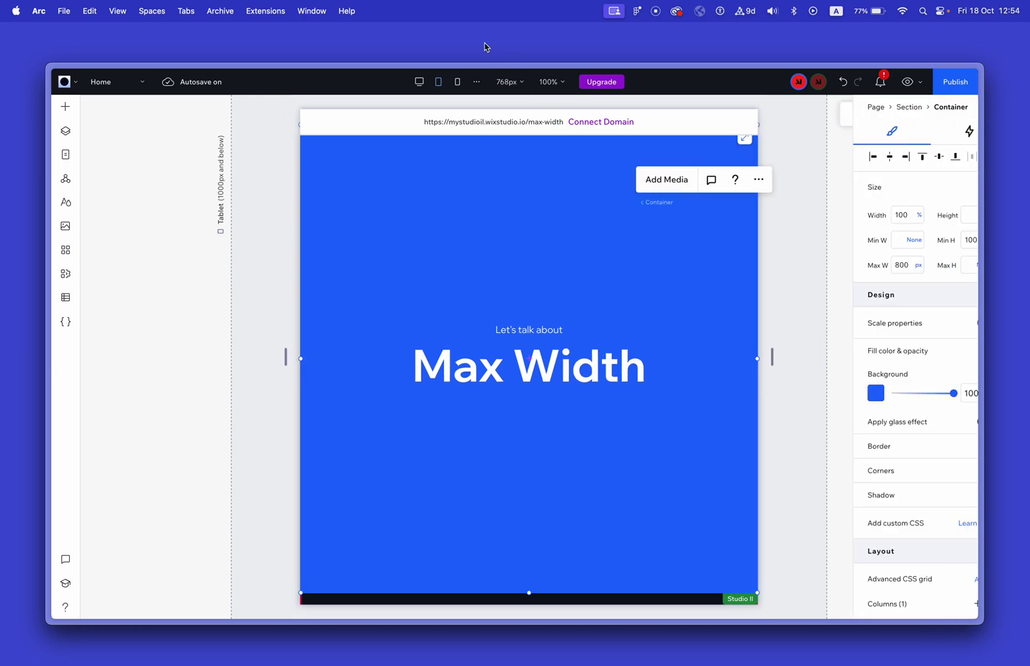
left_click(505, 88)
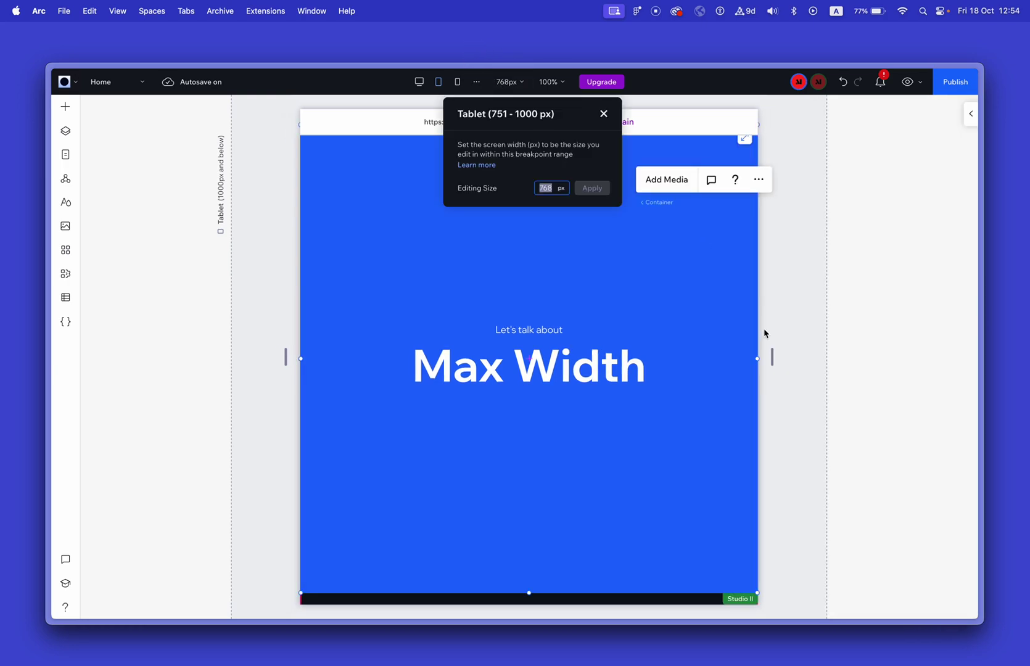
left_click(772, 356)
mouse_move(772, 357)
left_mouse_down()
mouse_move(848, 357)
mouse_move(773, 357)
left_mouse_up()
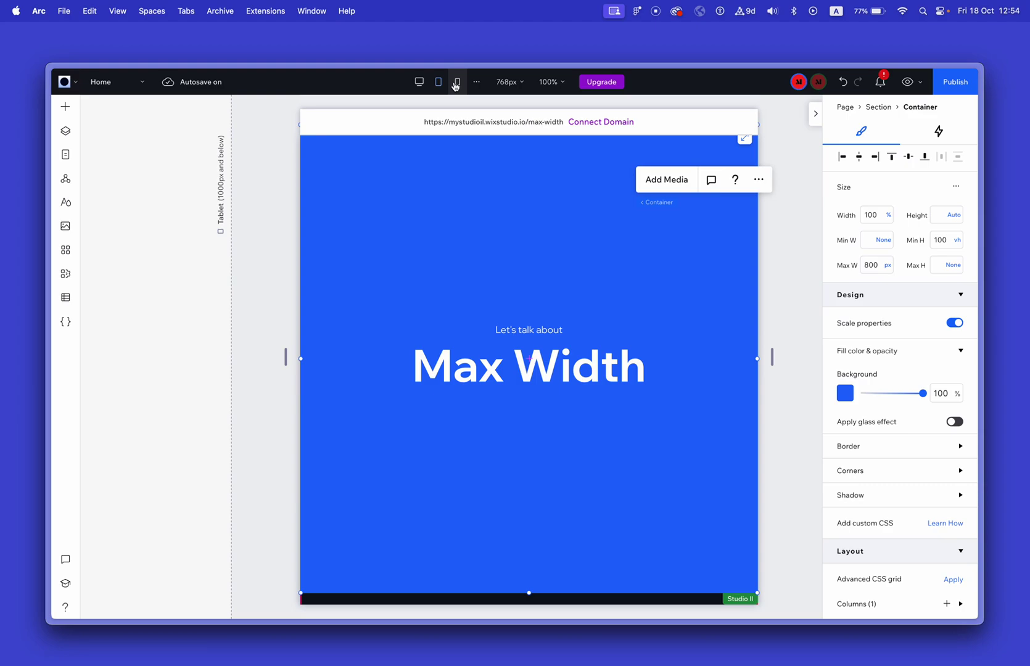
Return to the desktop breakpoint and examine the blue container's edges against its section and the section below.
left_click(419, 81)
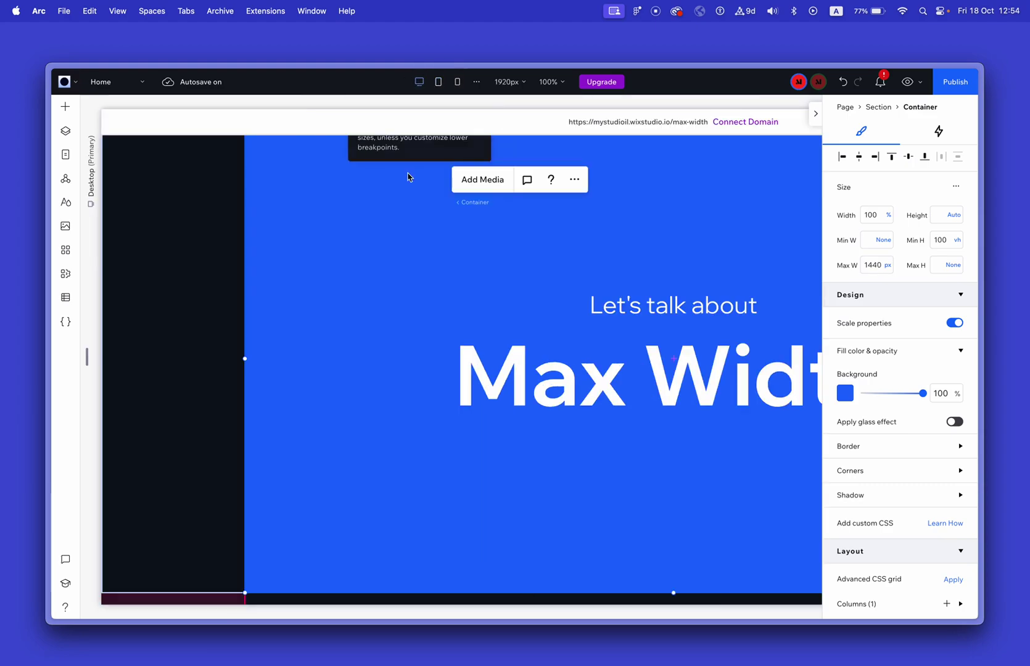
scroll(345, 285, "right", 1)
scroll(343, 285, "right", 1)
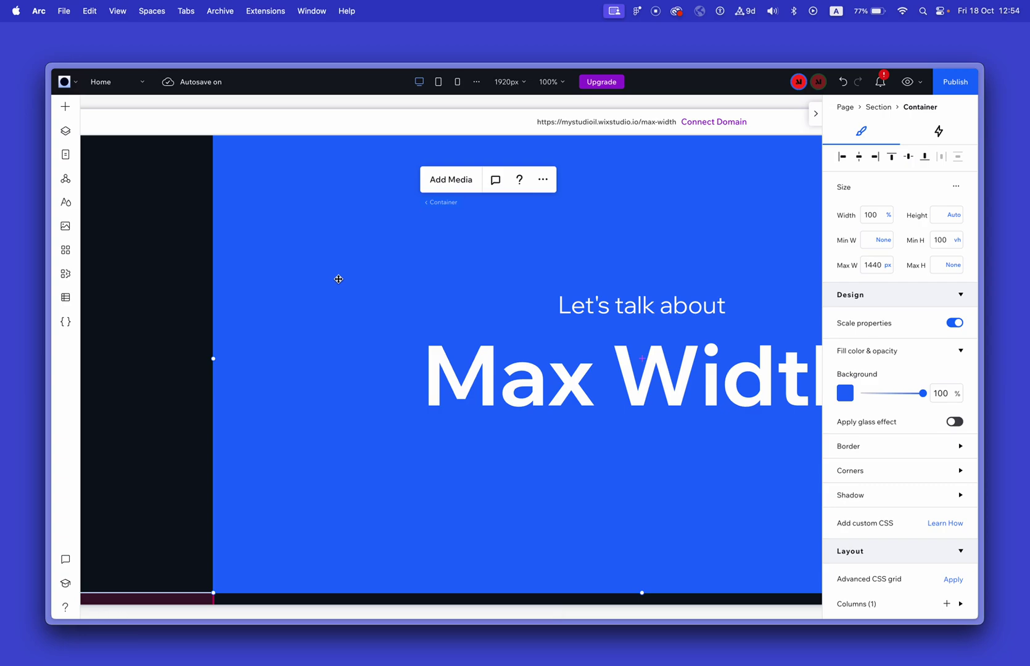
scroll(338, 278, "down", 2)
scroll(339, 279, "down", 5)
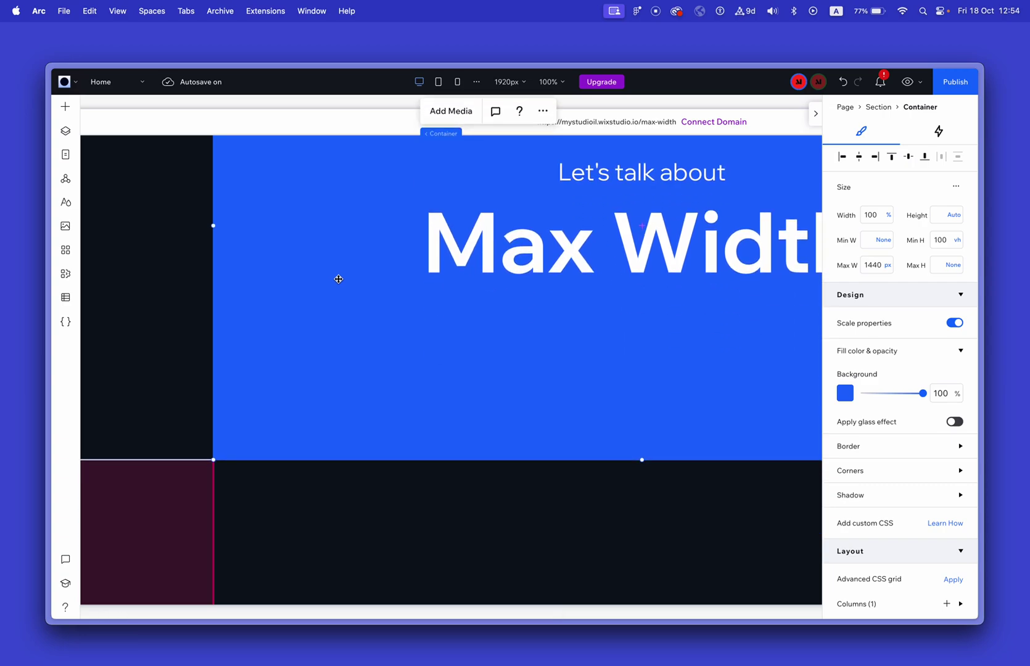
scroll(339, 279, "up", 4)
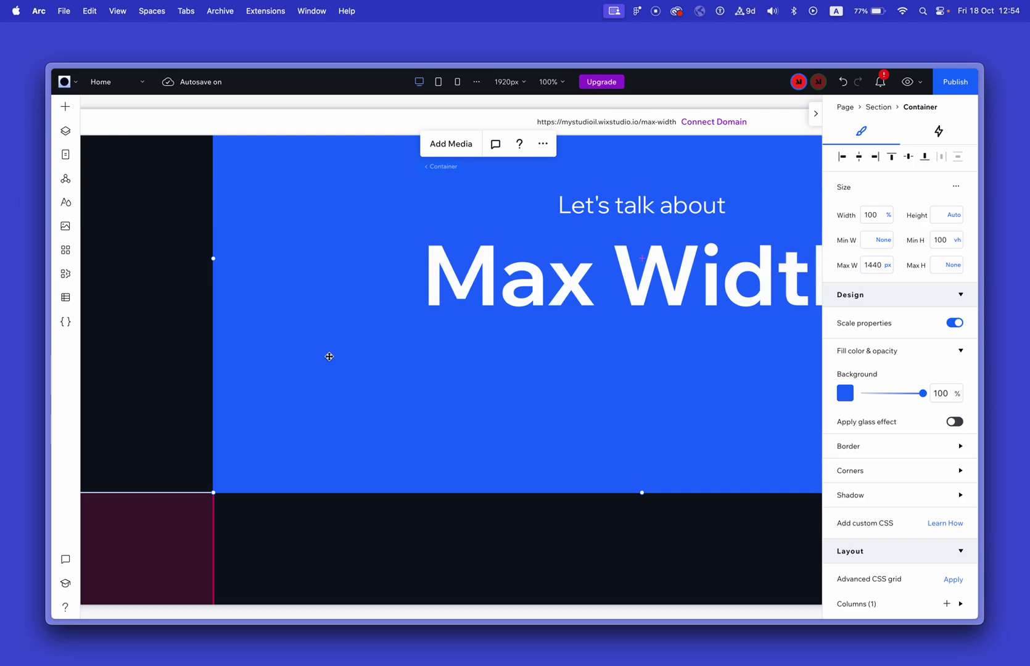
scroll(331, 357, "down", 2)
scroll(330, 358, "down", 1)
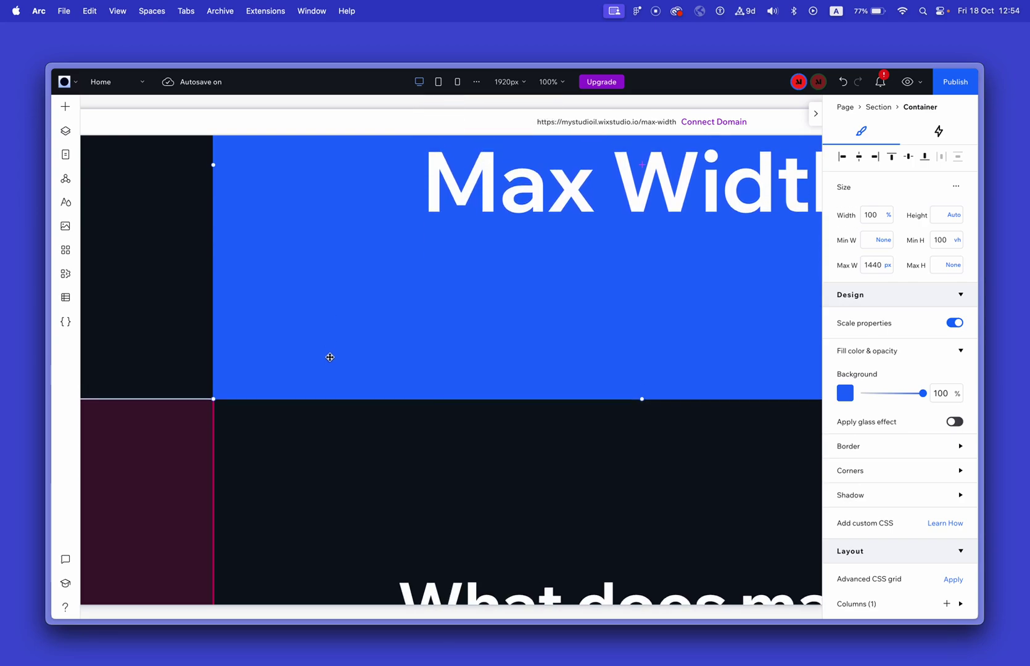
scroll(330, 358, "down", 3)
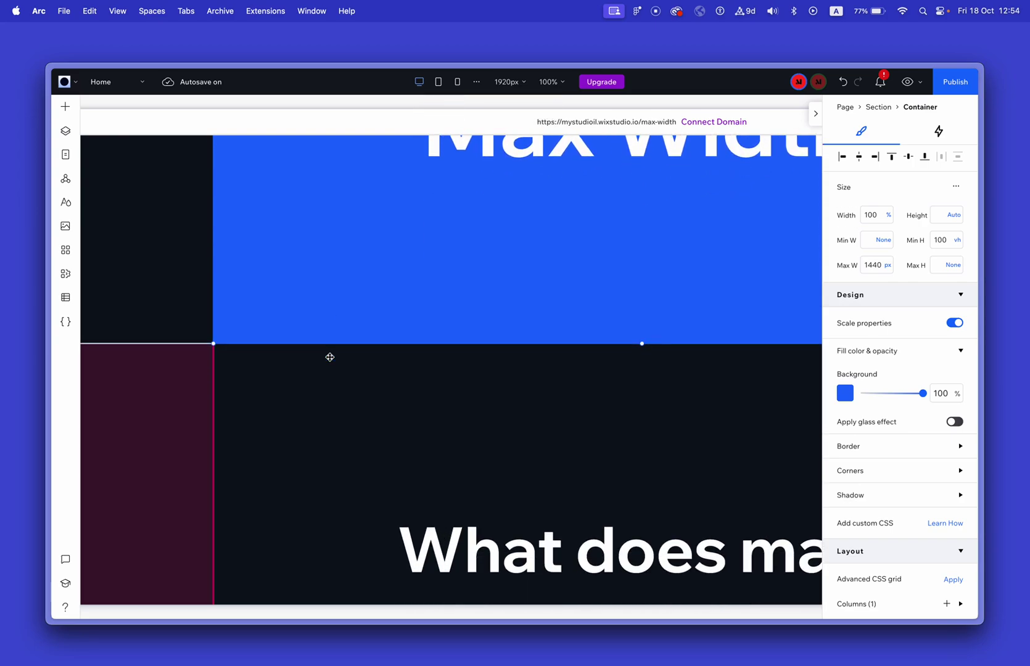
scroll(330, 358, "up", 4)
scroll(330, 357, "down", 1)
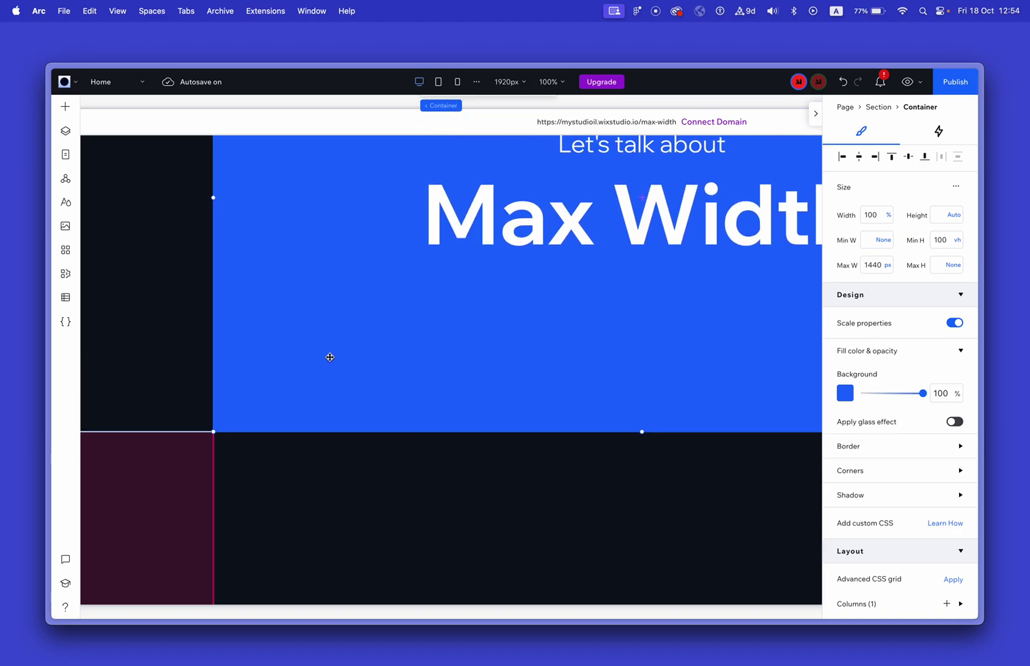
scroll(330, 357, "up", 7)
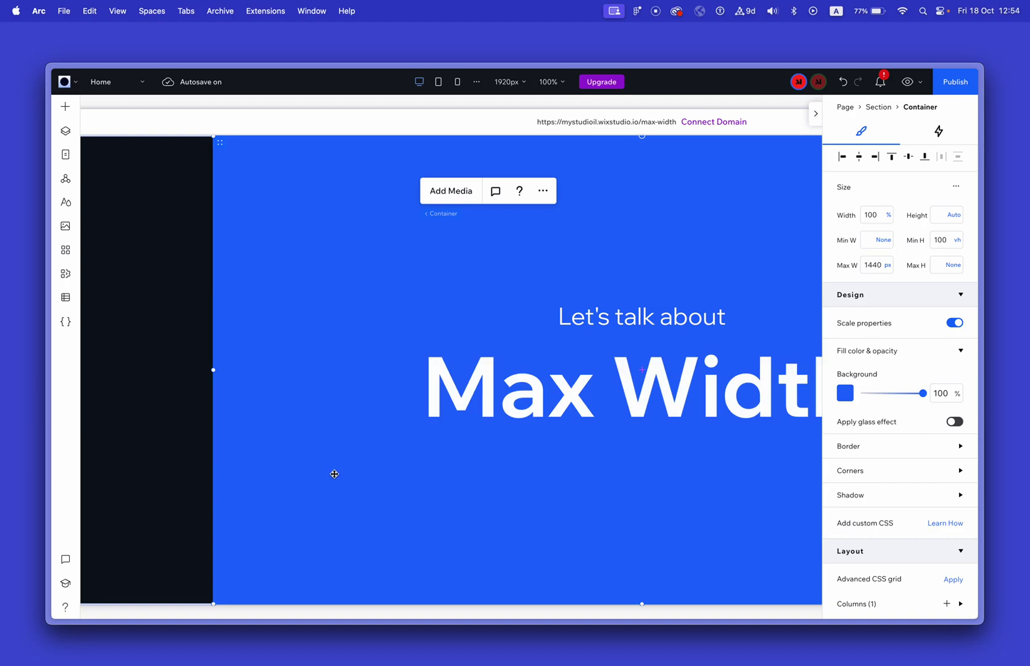
scroll(335, 474, "right", 3)
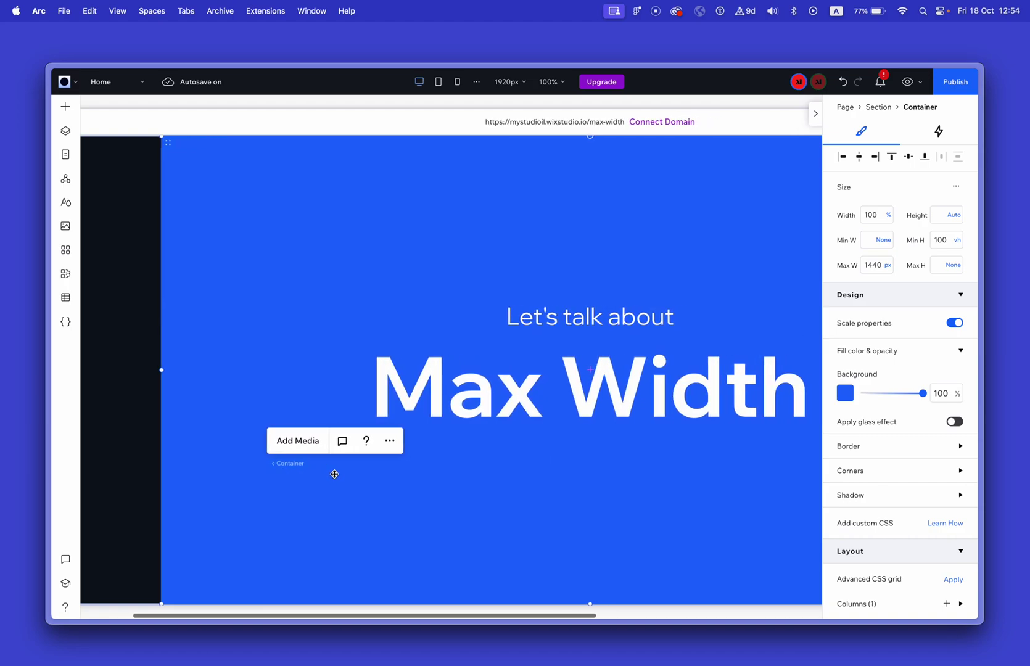
scroll(335, 474, "down", 2)
scroll(335, 474, "left", 2)
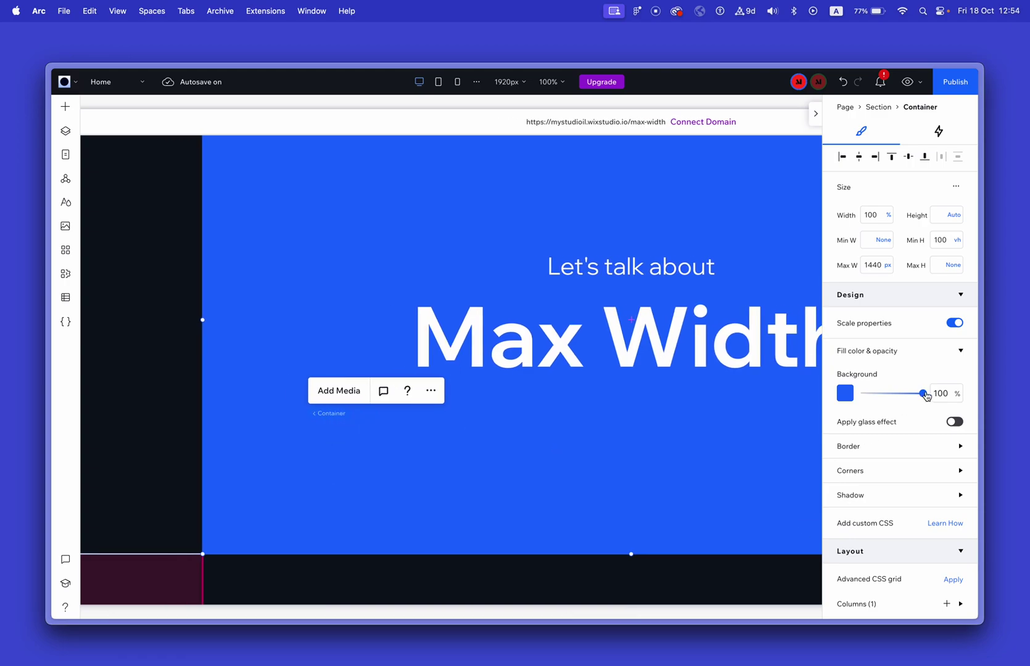
Add a desert dunes image to the section and stretch it across the full section behind the blue container.
left_click(150, 213)
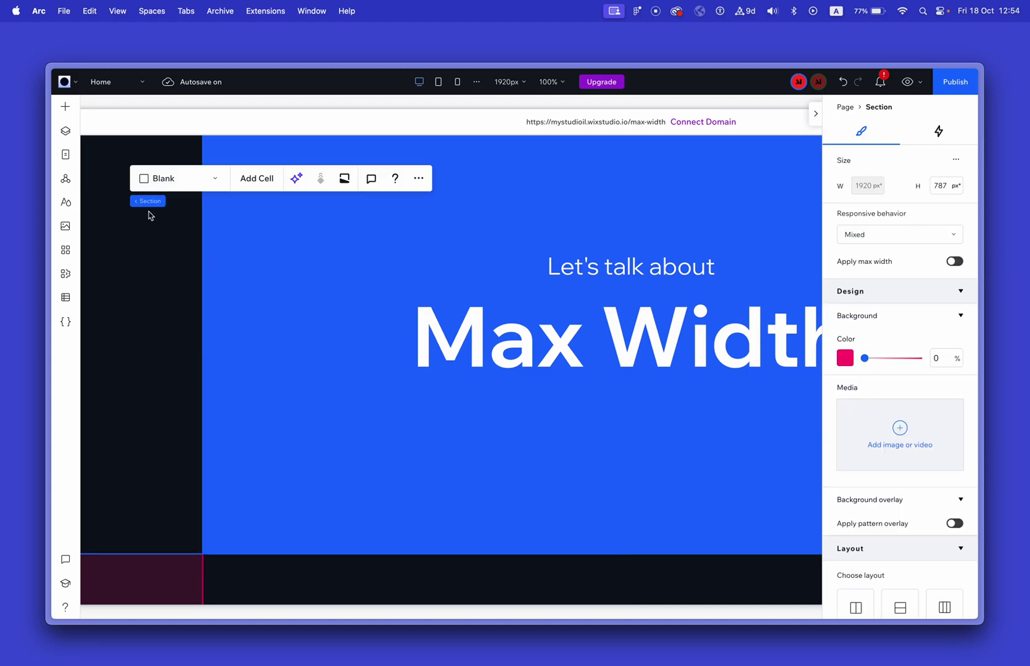
left_click(66, 109)
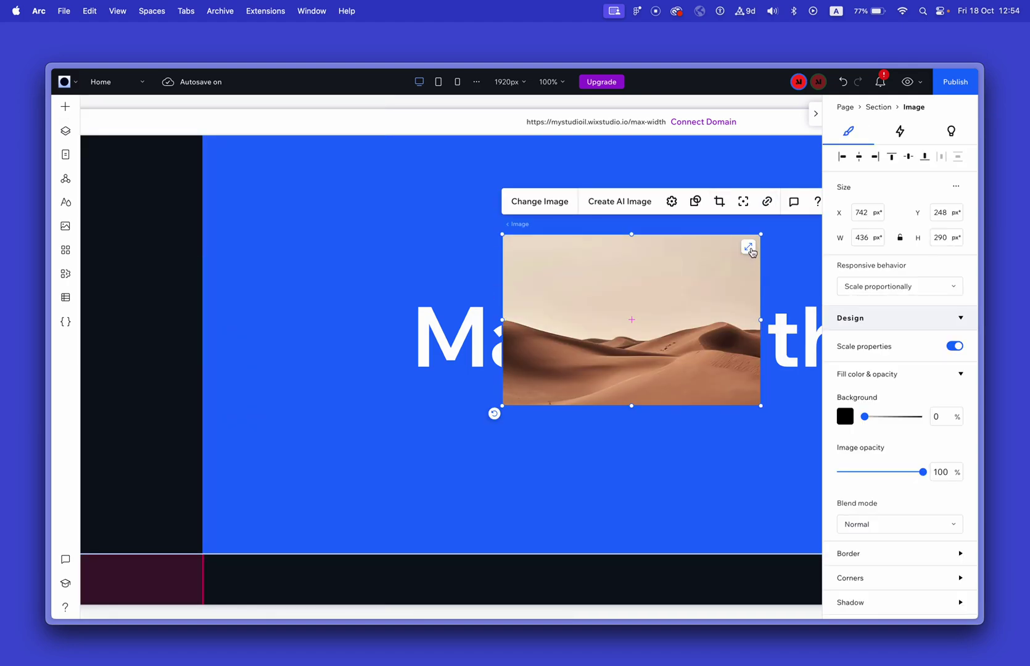
left_click(749, 247)
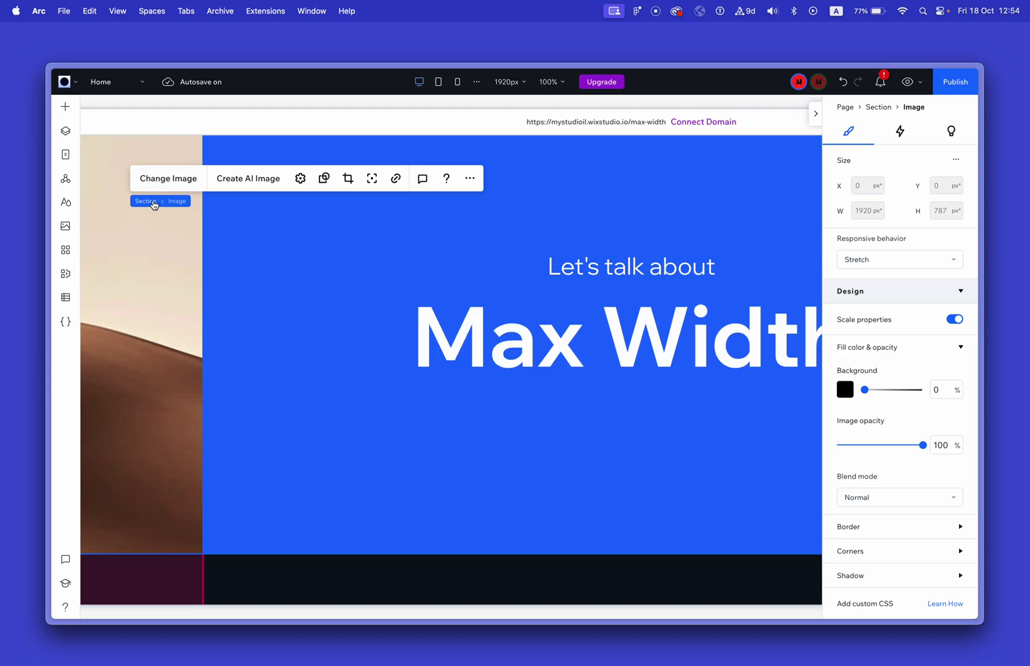
Turn on Apply max width for the section that holds the stretched image, and select the blue container.
left_click(147, 202)
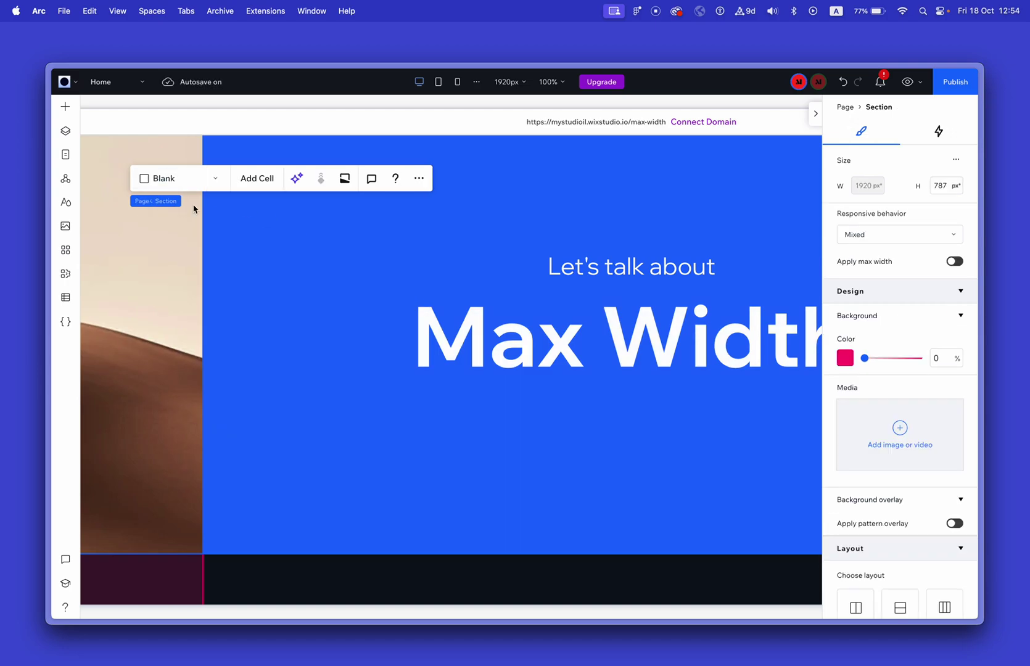
left_click(957, 262)
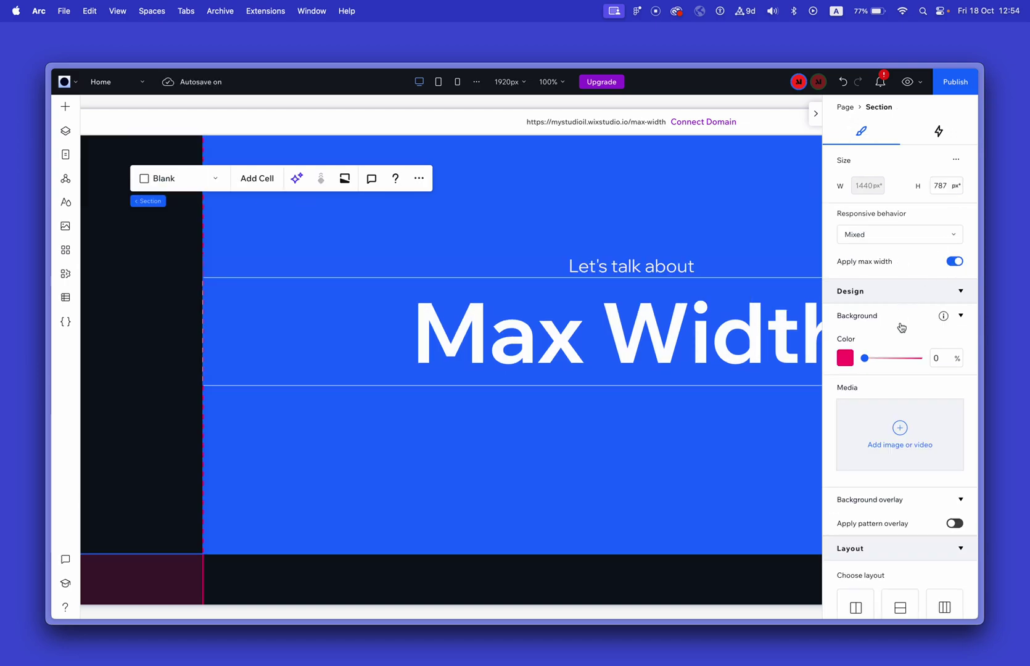
left_click(340, 479)
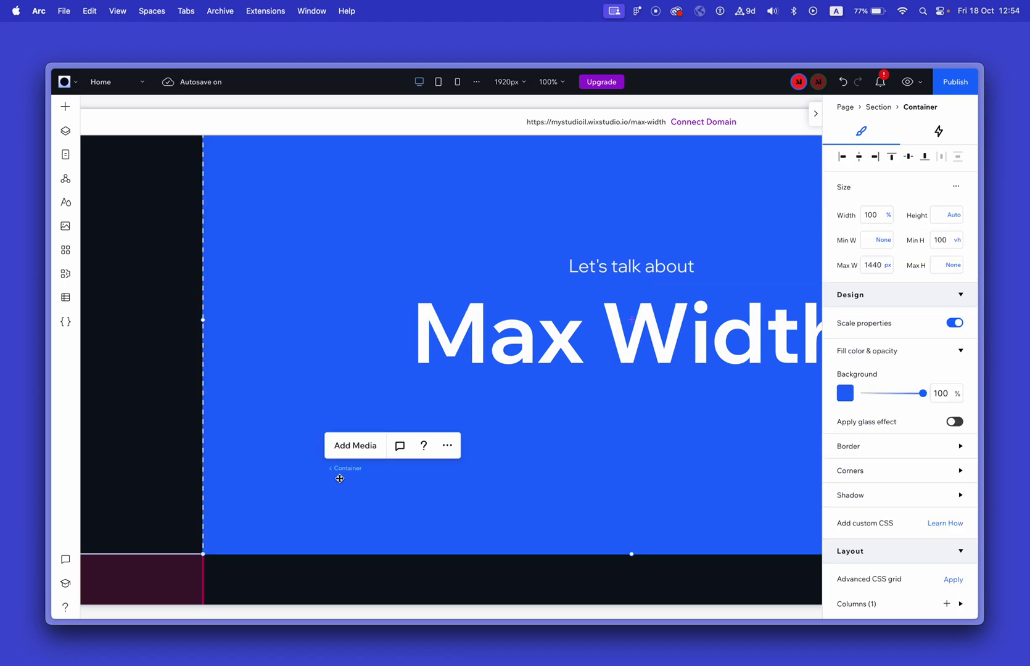
Set the container's background opacity to 0% and add the Sunset Skies image to the container.
left_click_drag(928, 398, 862, 398)
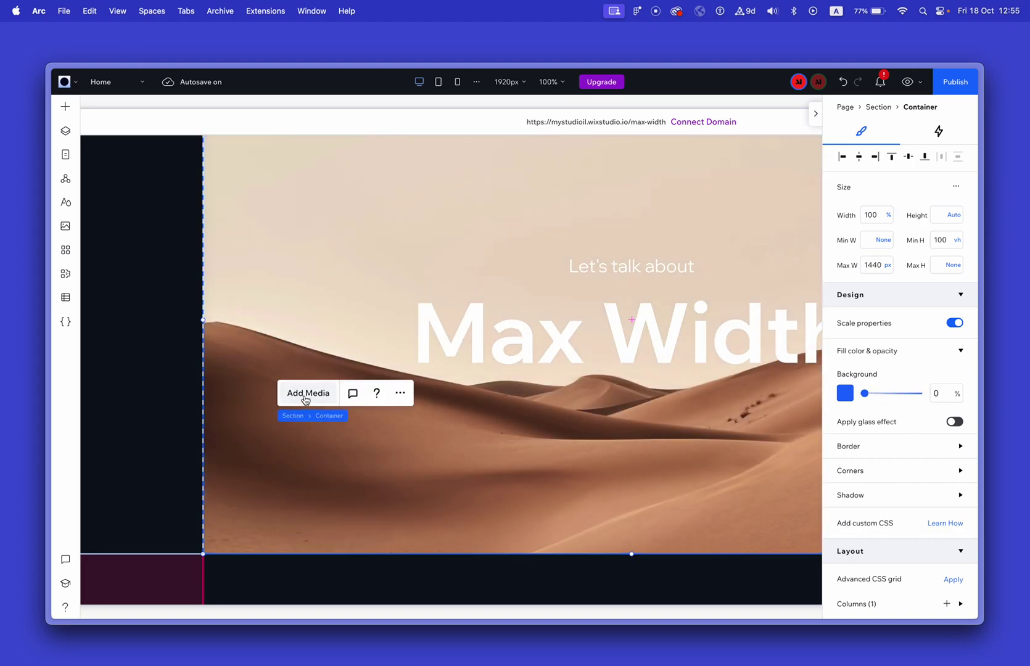
left_click(305, 397)
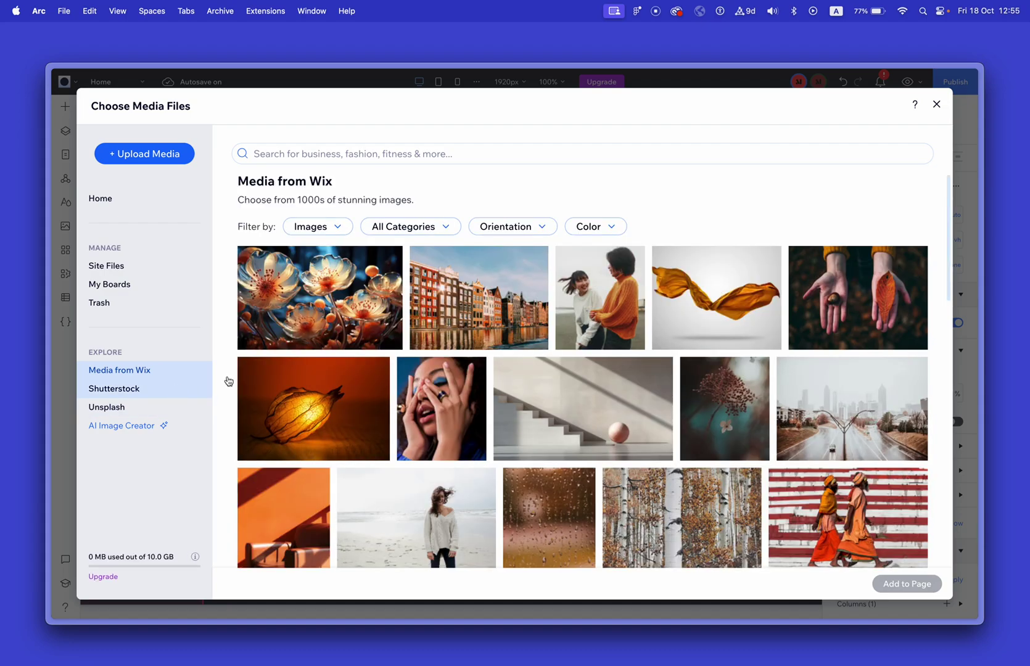
scroll(333, 410, "down", 5)
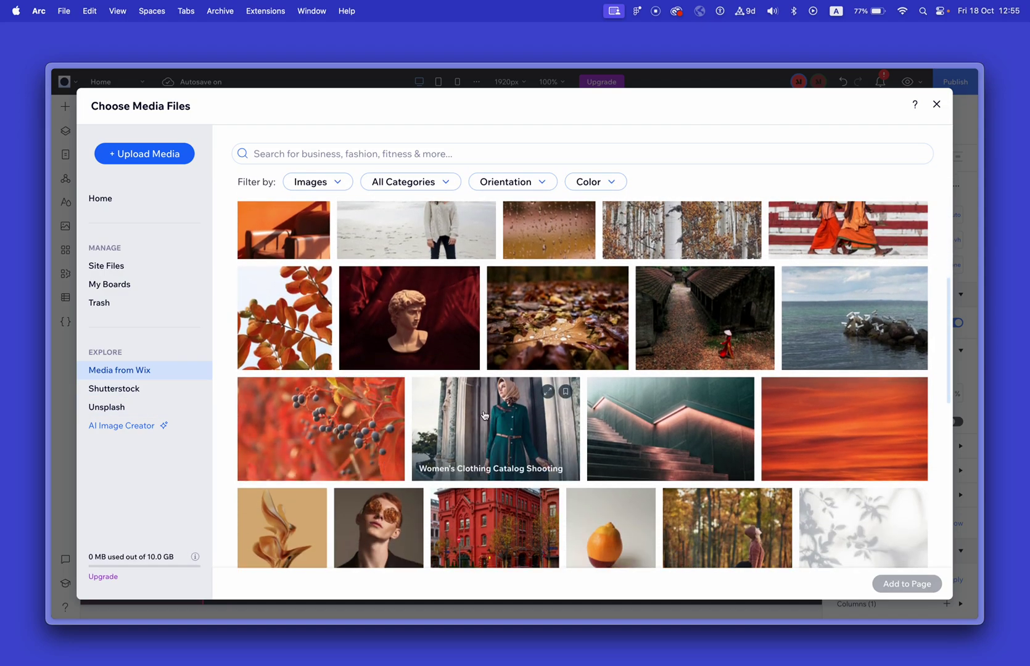
scroll(484, 415, "down", 8)
scroll(796, 407, "up", 8)
left_click(796, 407)
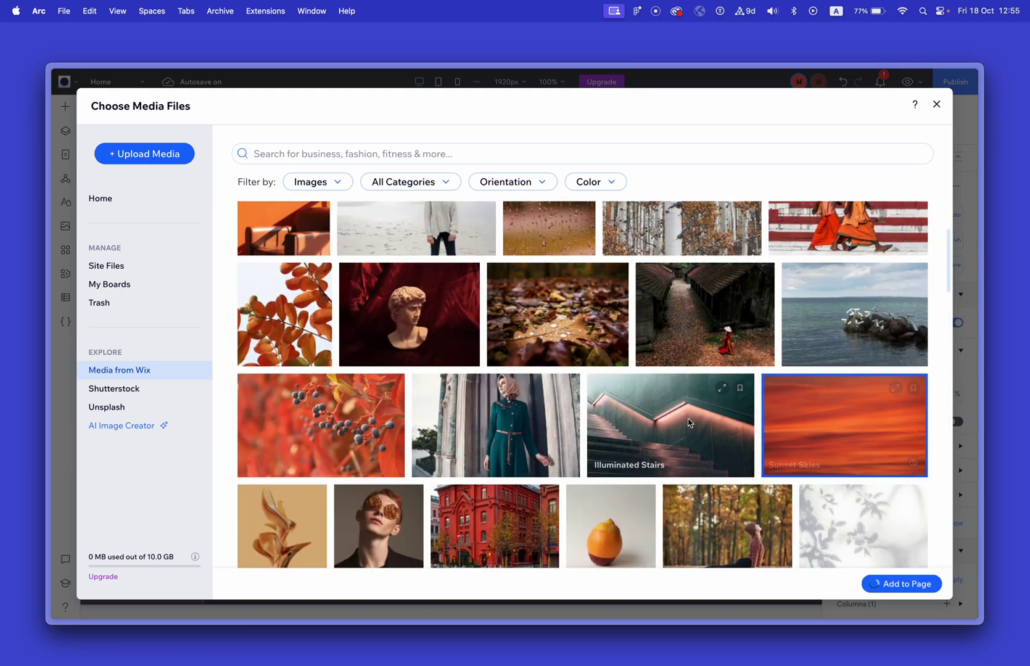
key("Escape")
Select the container holding the text and sunset image and set its max width to 1024 px.
scroll(297, 472, "right", 5)
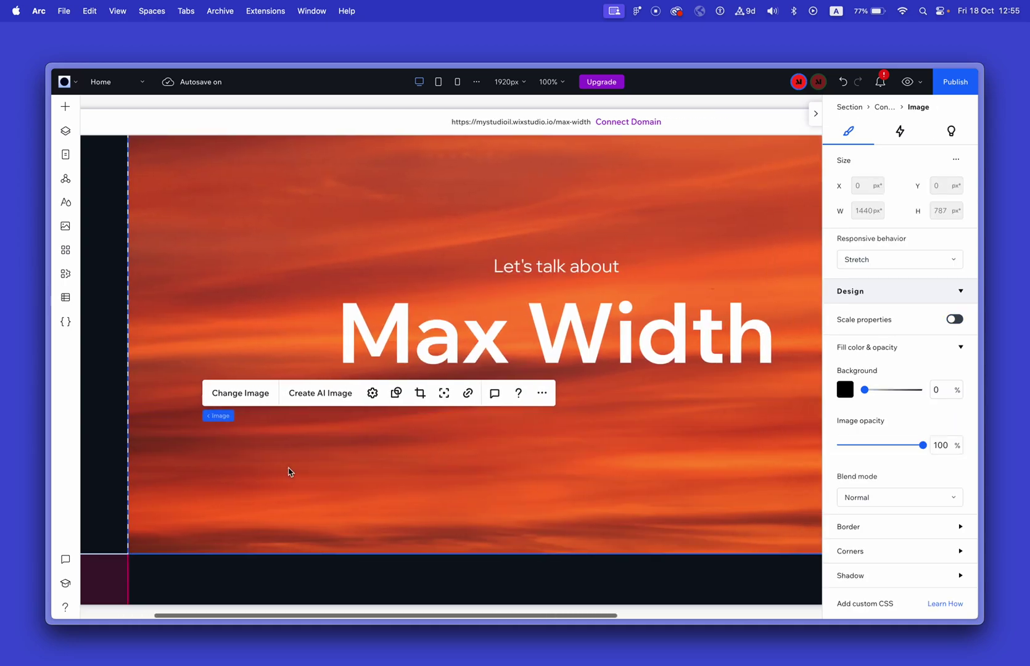
mouse_move(69, 126)
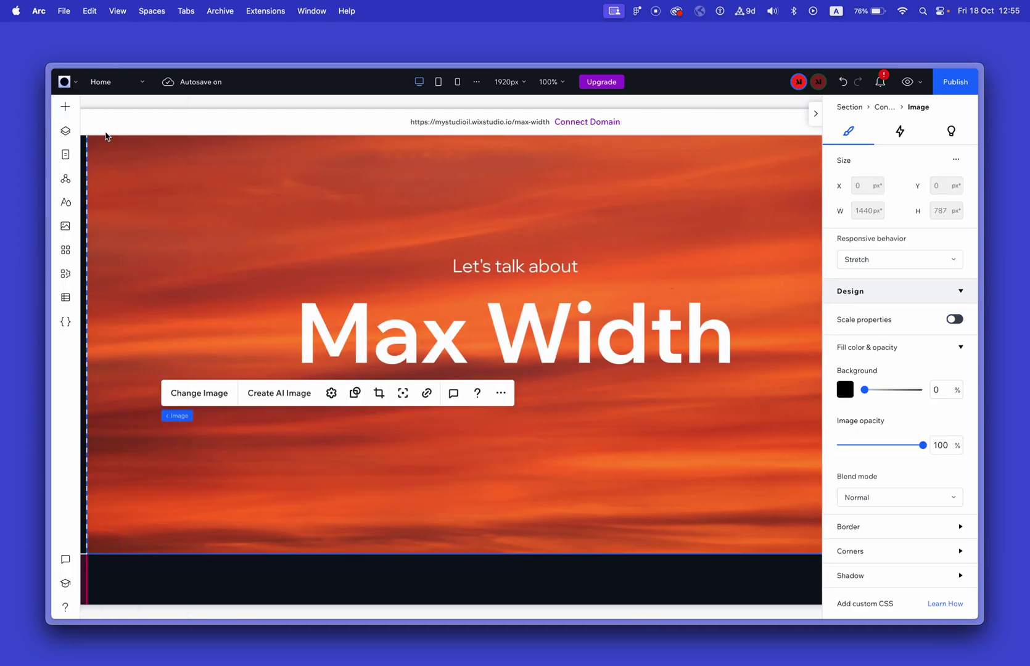
scroll(154, 197, "left", 5)
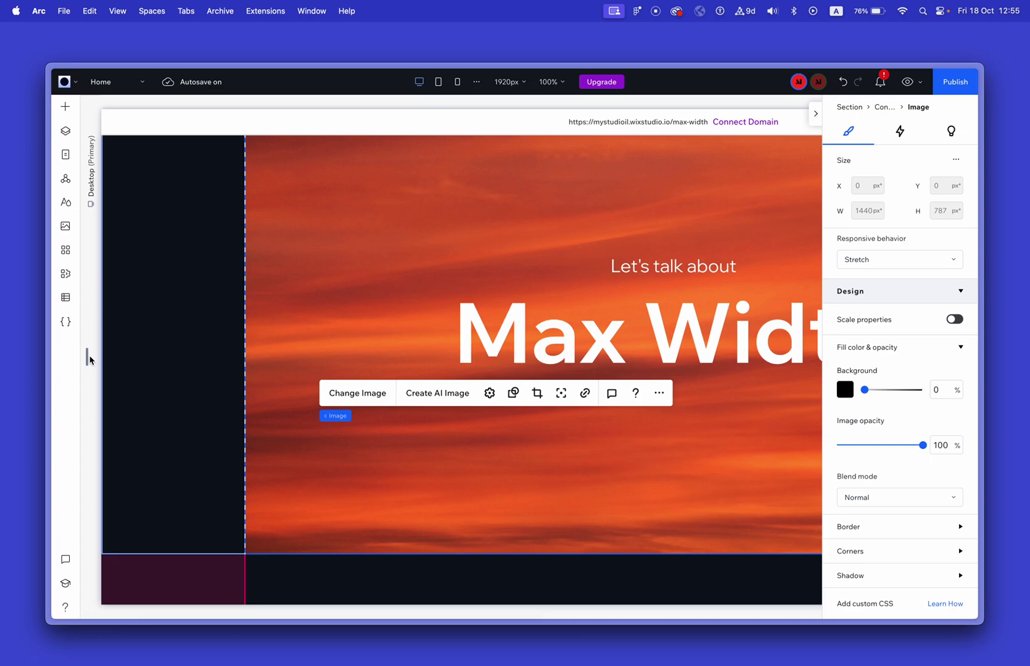
left_click_drag(87, 358, 118, 357)
scroll(281, 362, "right", 5)
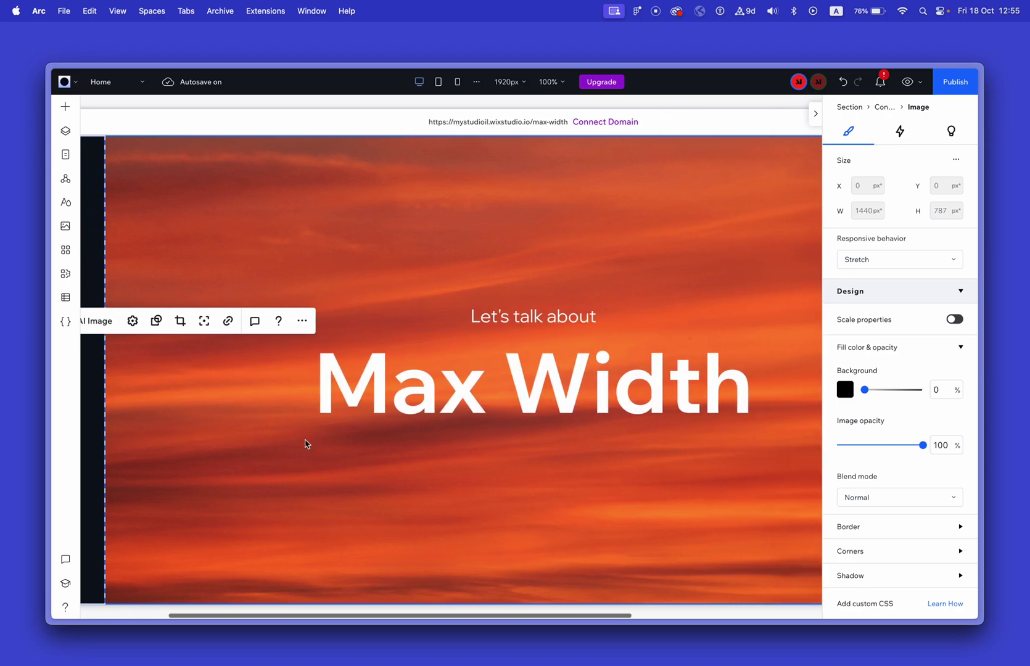
left_click(449, 320)
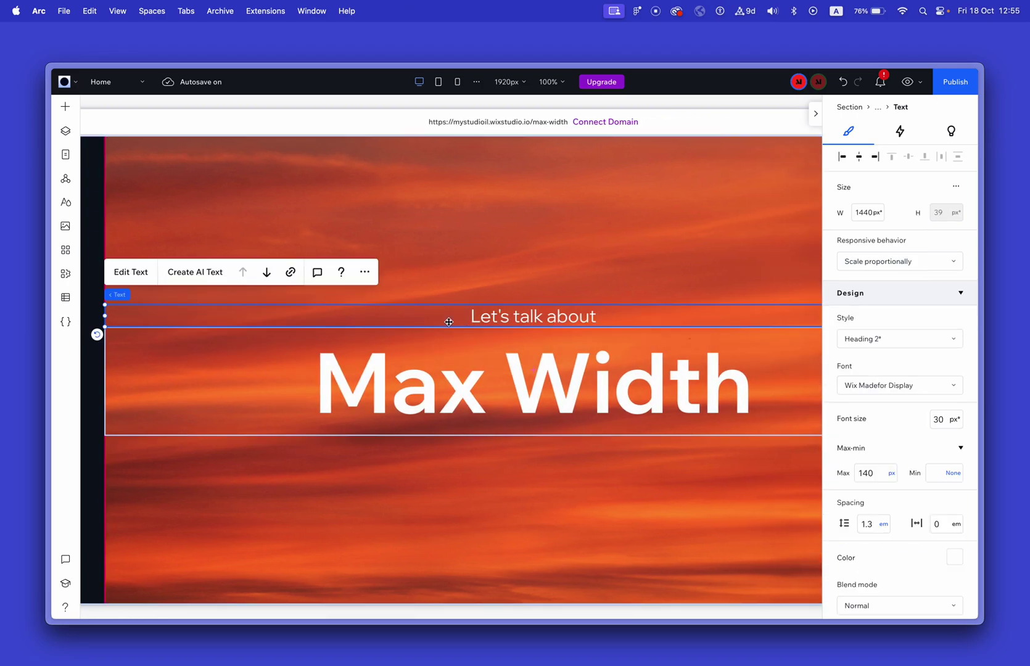
left_click(156, 295)
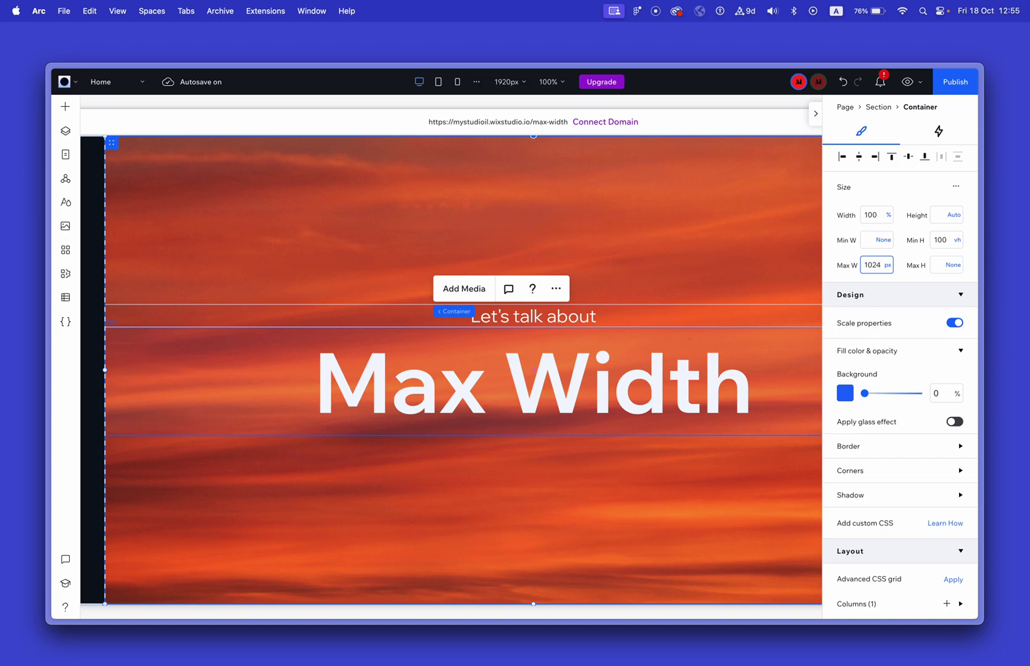
key("Return")
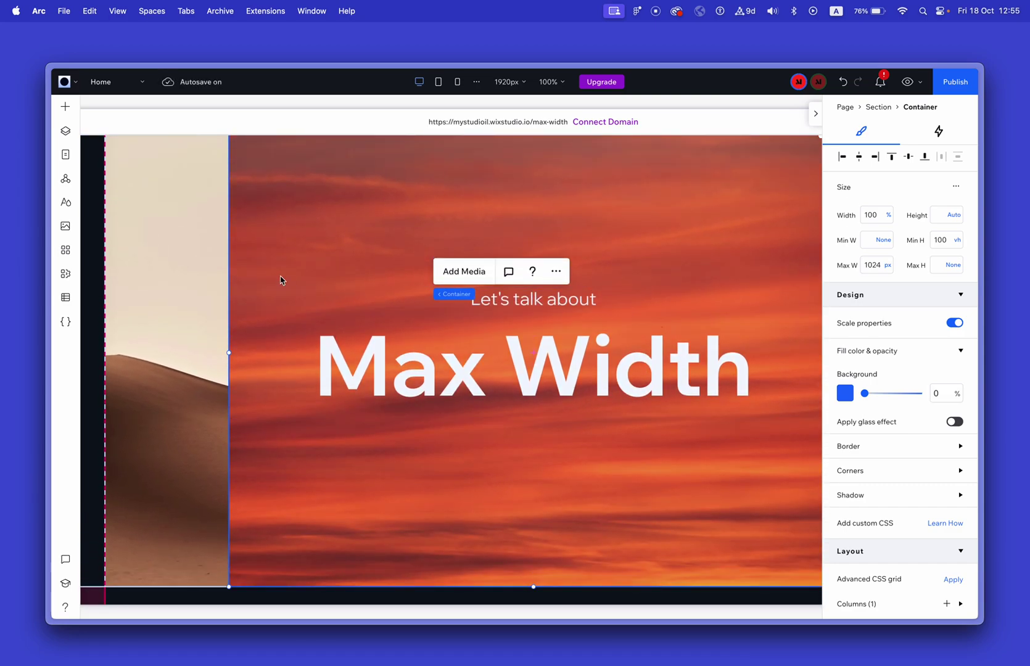
Delete the sunset image nested inside the Max-Width container, keeping the dunes image in the section.
left_click(199, 285)
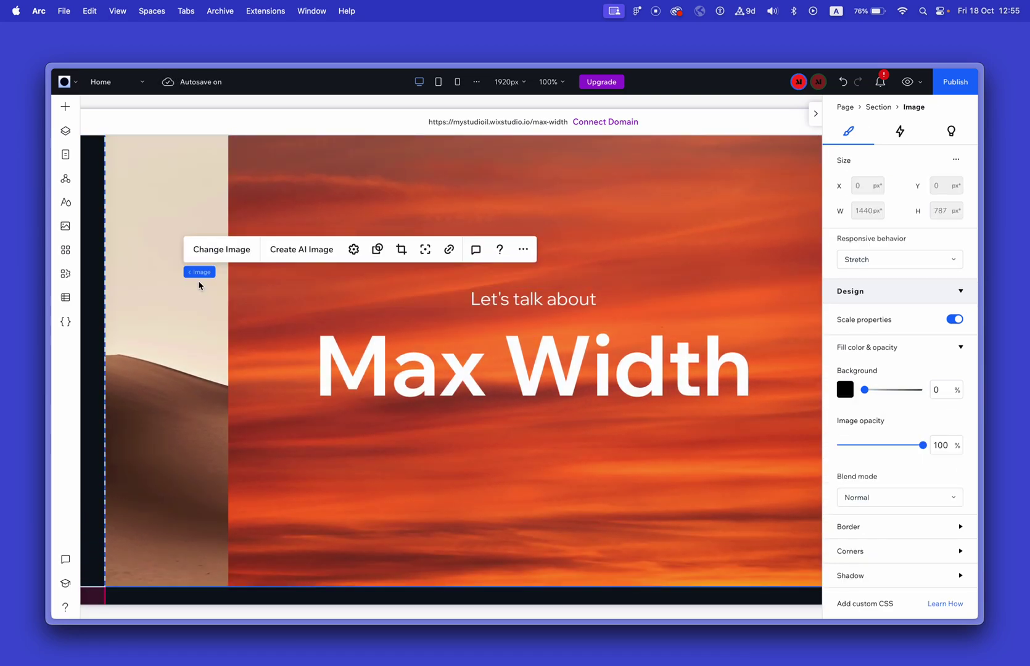
left_click(247, 203)
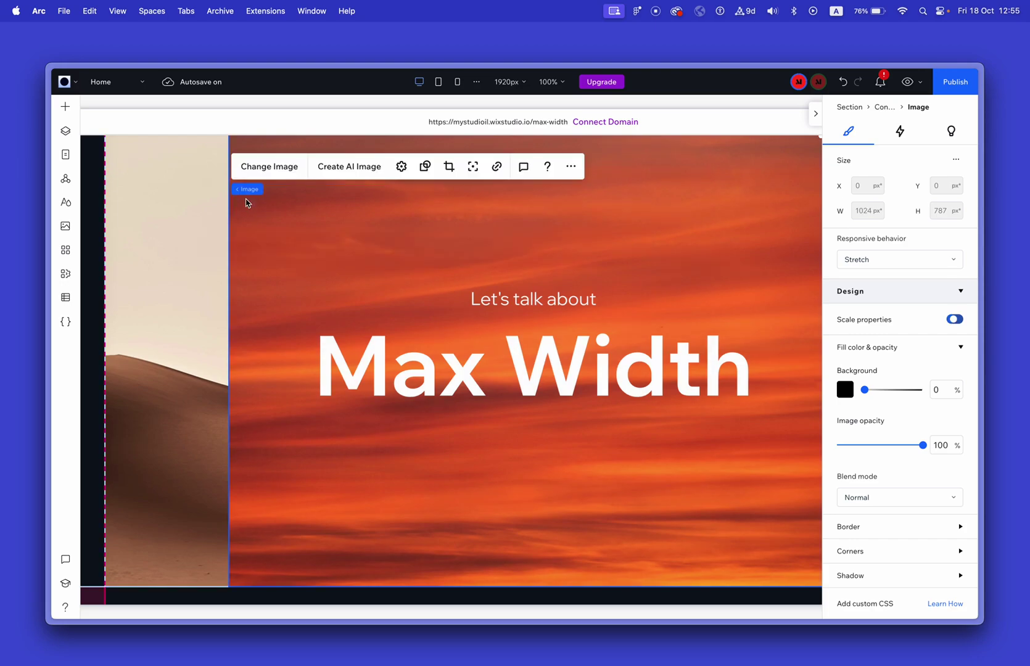
left_click(65, 130)
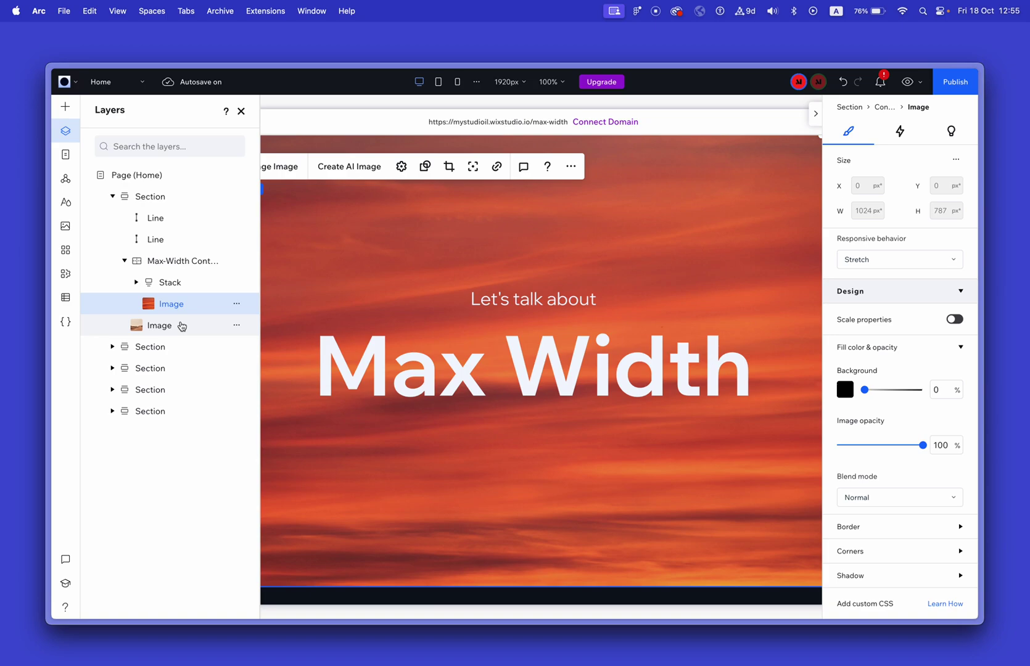
left_click(236, 304)
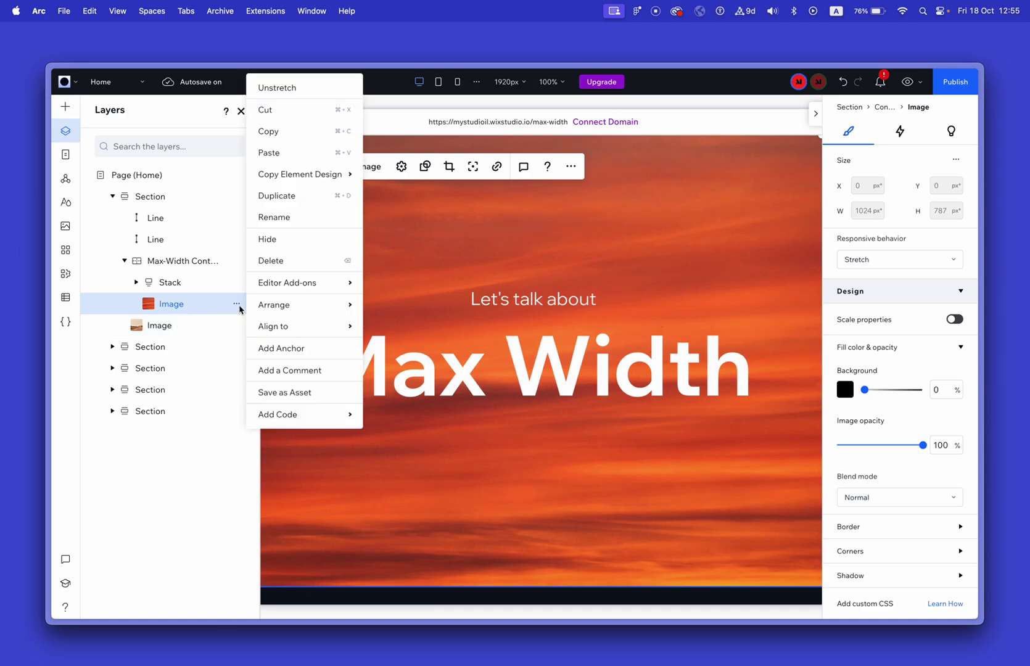
left_click(292, 261)
left_click(174, 311)
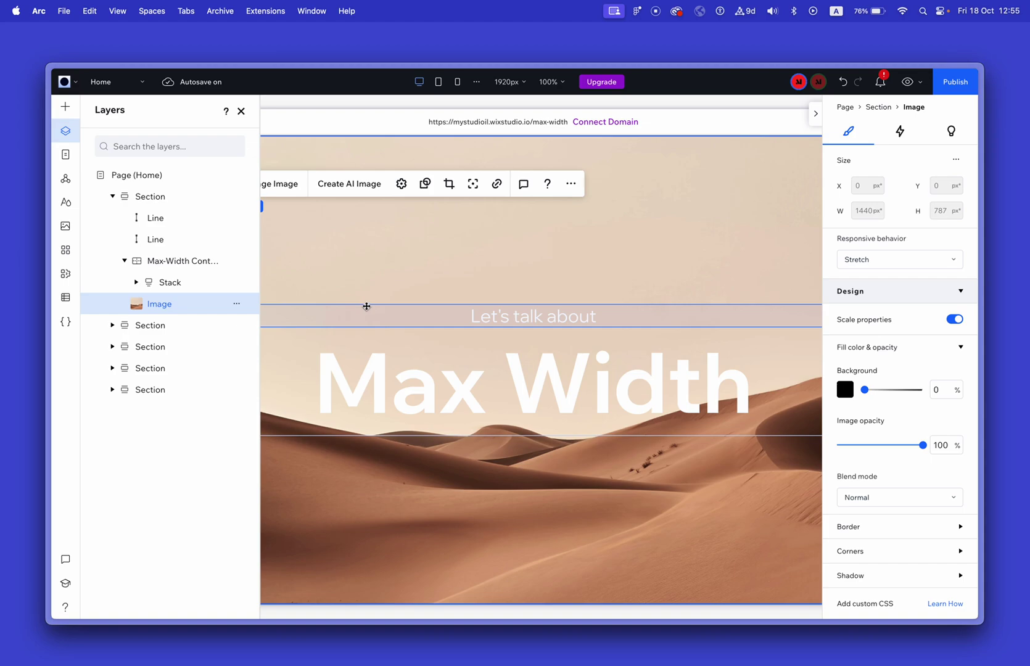
Replace the section's stretched dunes image with the Sunset Skies image.
double_click(426, 279)
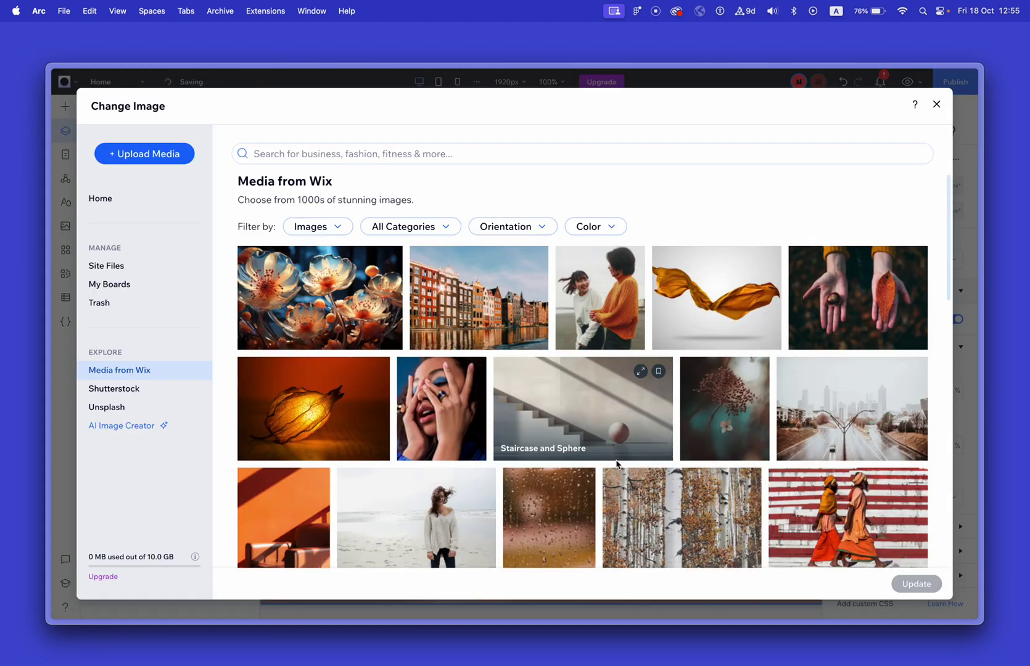
scroll(617, 464, "down", 5)
double_click(809, 358)
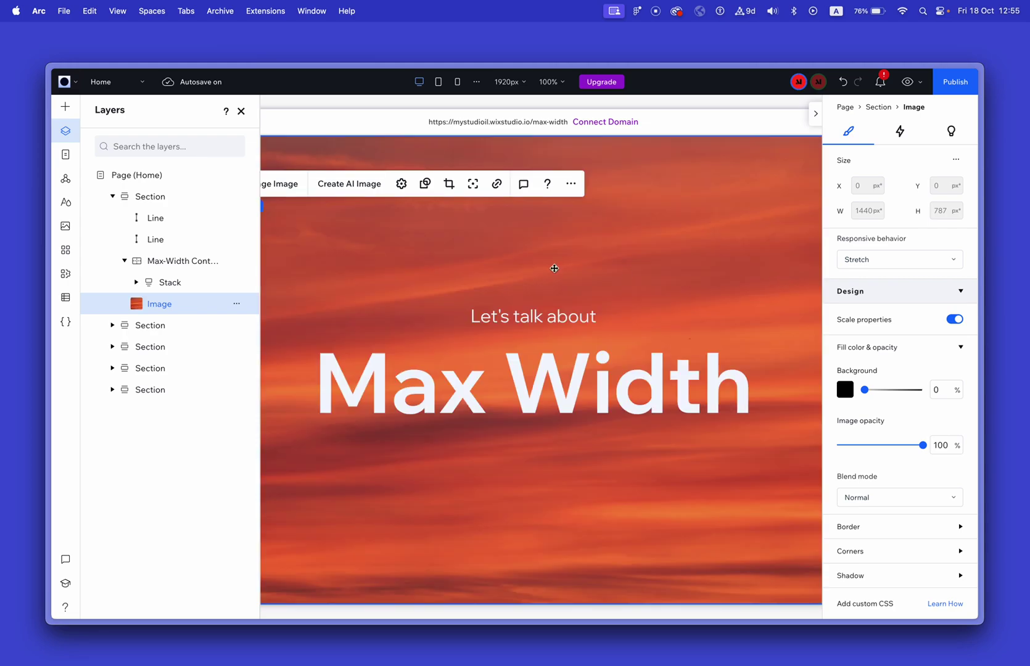
left_click(243, 111)
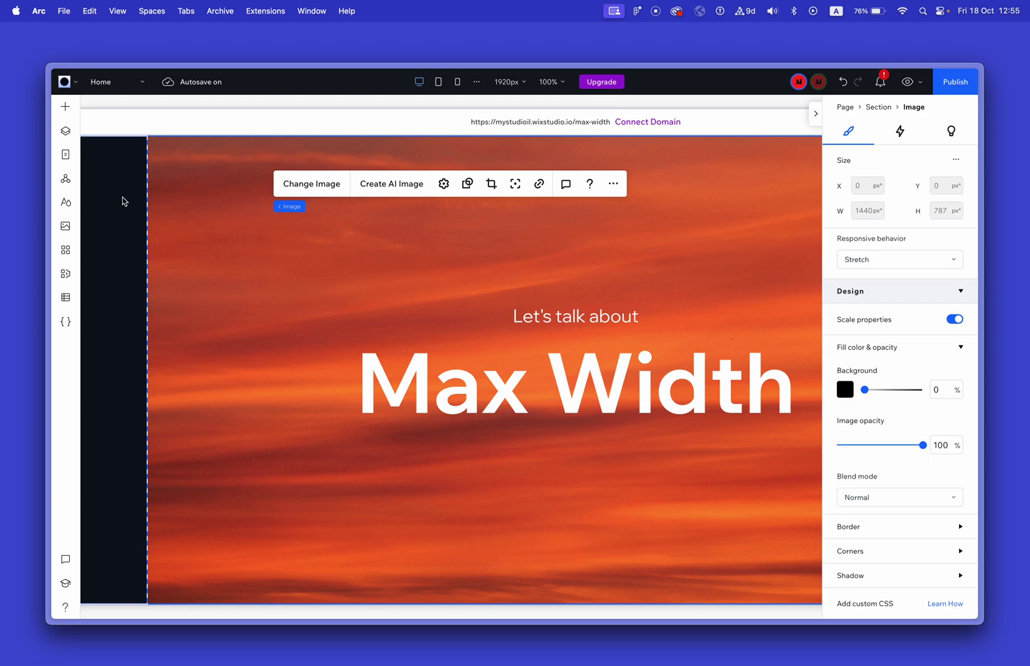
Select the text stack inside the Max-Width container and set its width to 100%.
scroll(197, 293, "down", 2)
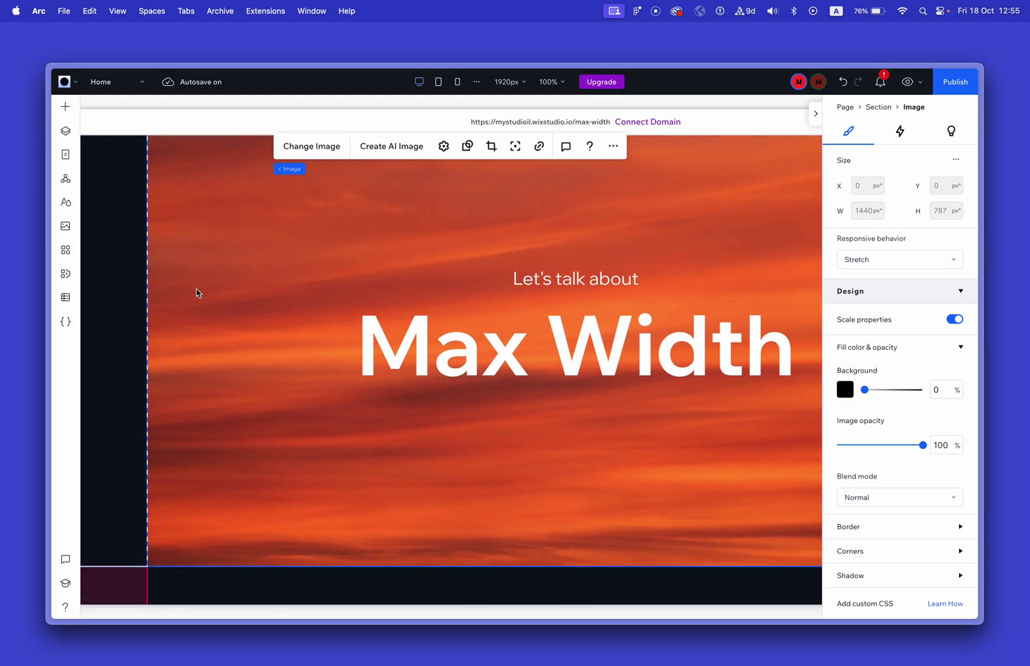
scroll(369, 333, "right", 2)
scroll(388, 293, "left", 2)
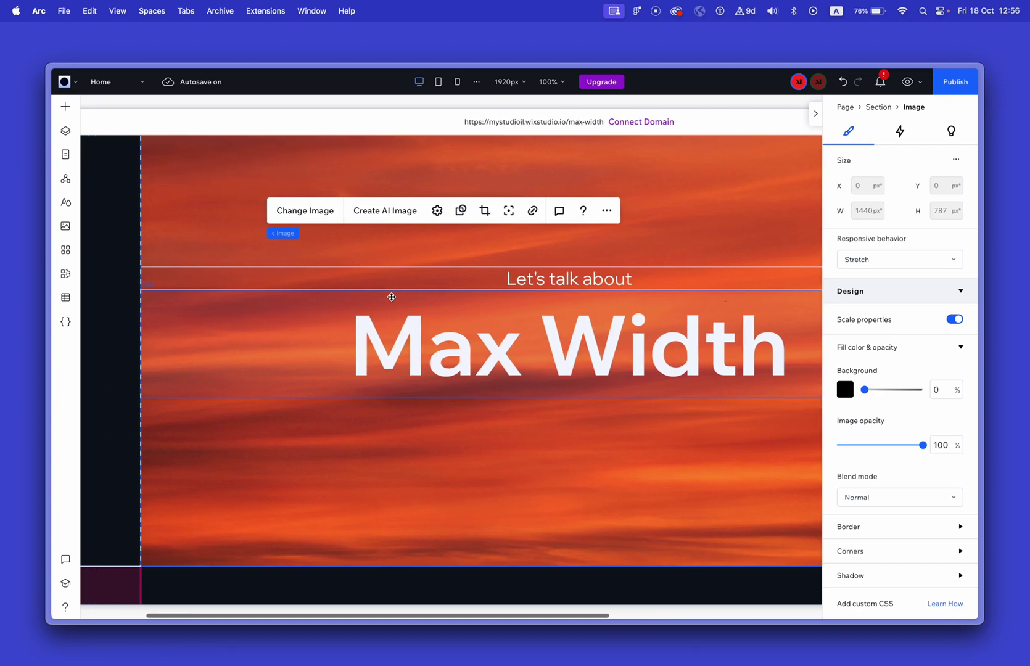
left_click(235, 226)
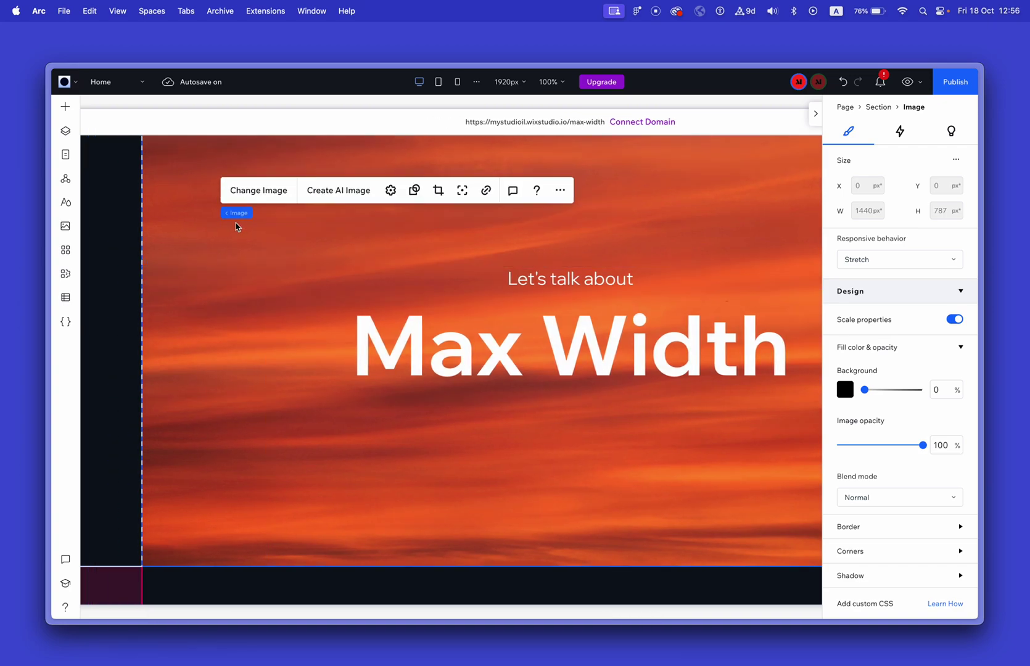
left_click(65, 130)
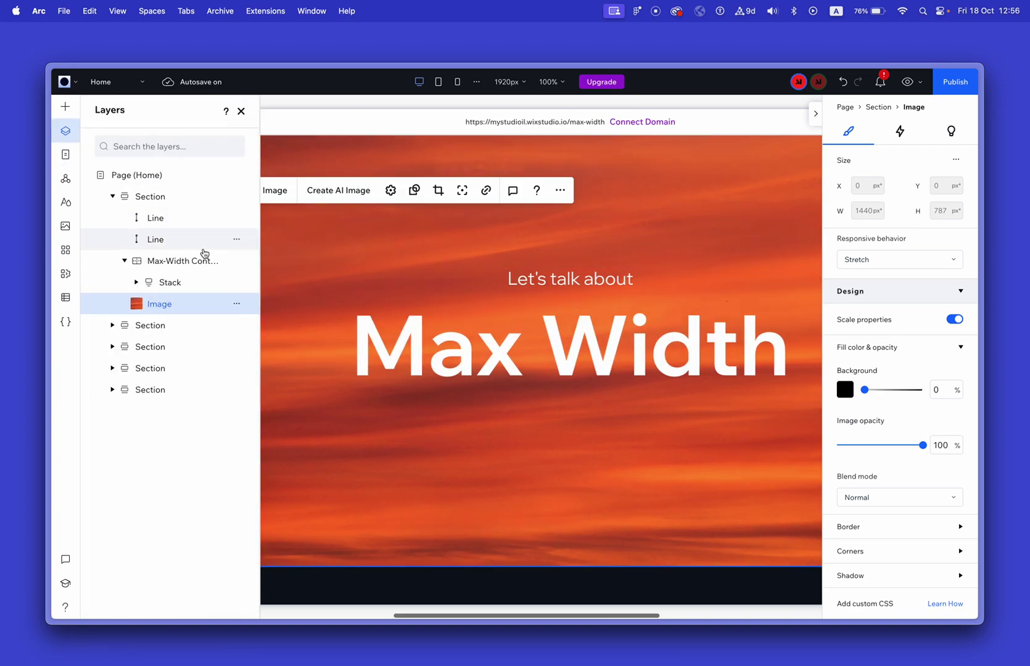
left_click(160, 268)
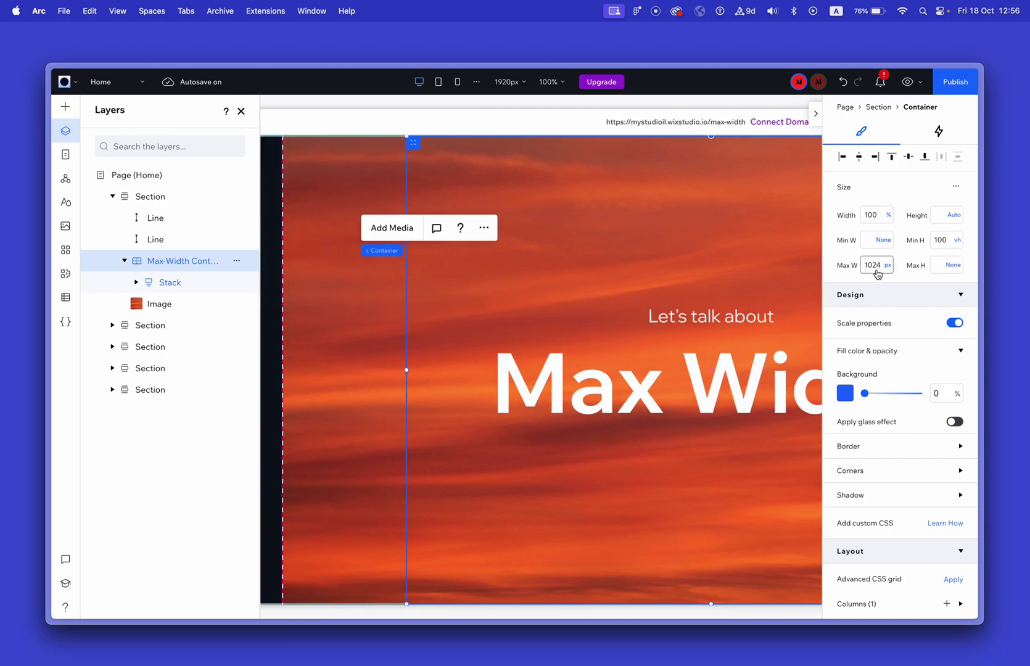
left_click(481, 350)
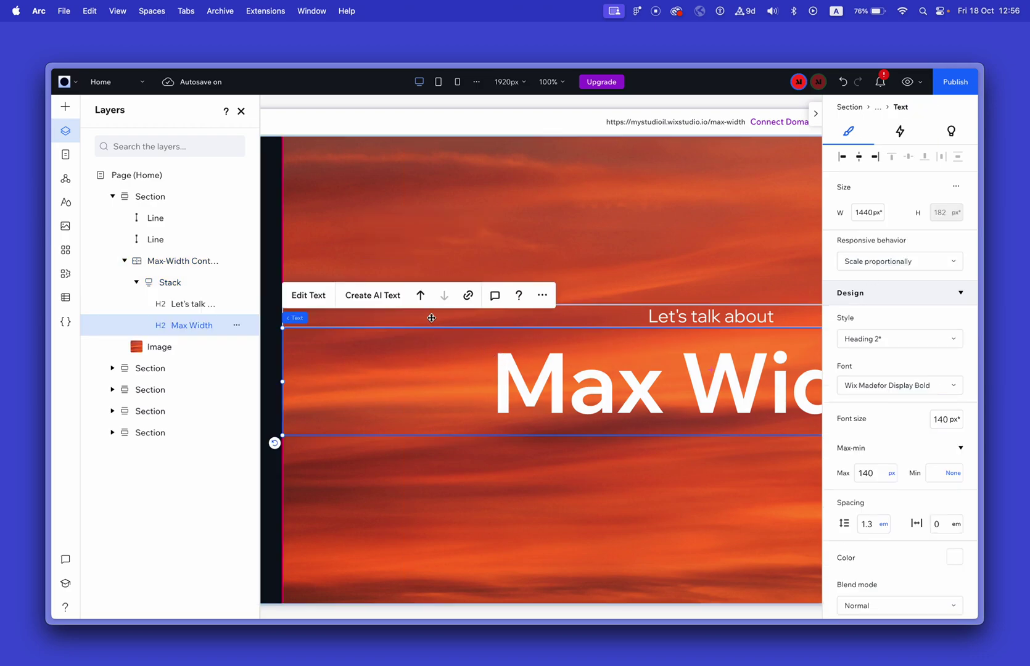
left_click(364, 318)
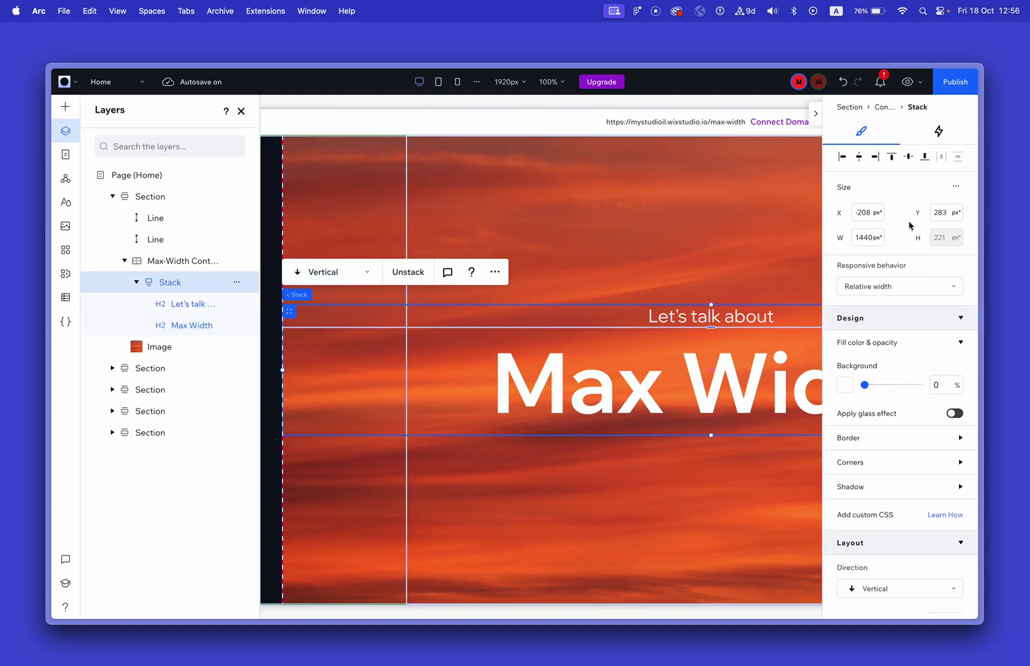
left_click(870, 240)
type("100%")
key("Return")
Examine the text stack's edges against its container, the background image and the section below.
scroll(731, 359, "right", 8)
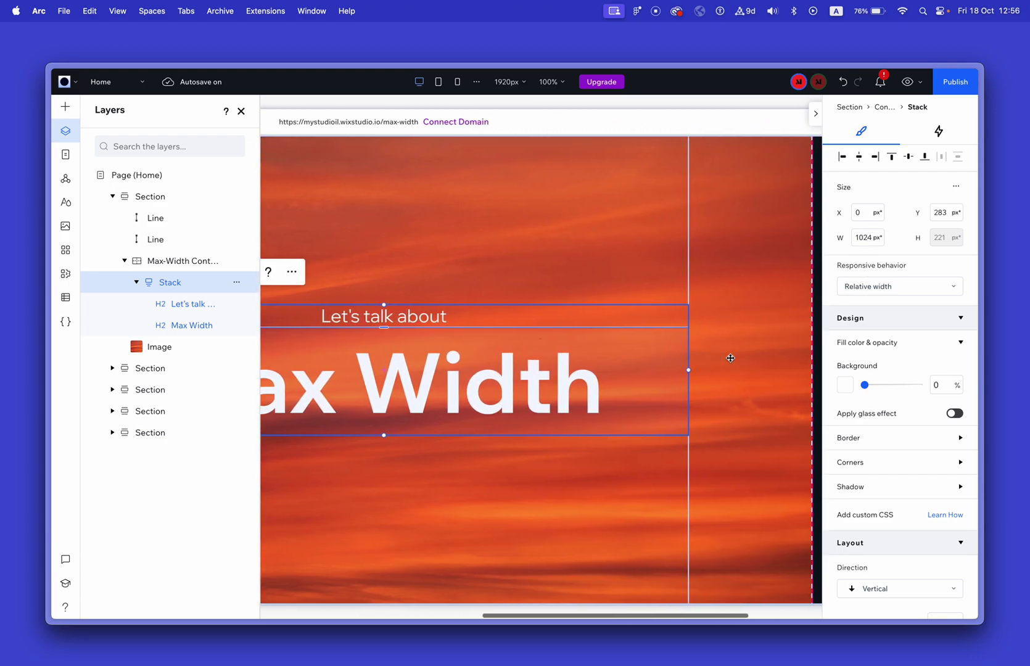
scroll(731, 358, "down", 4)
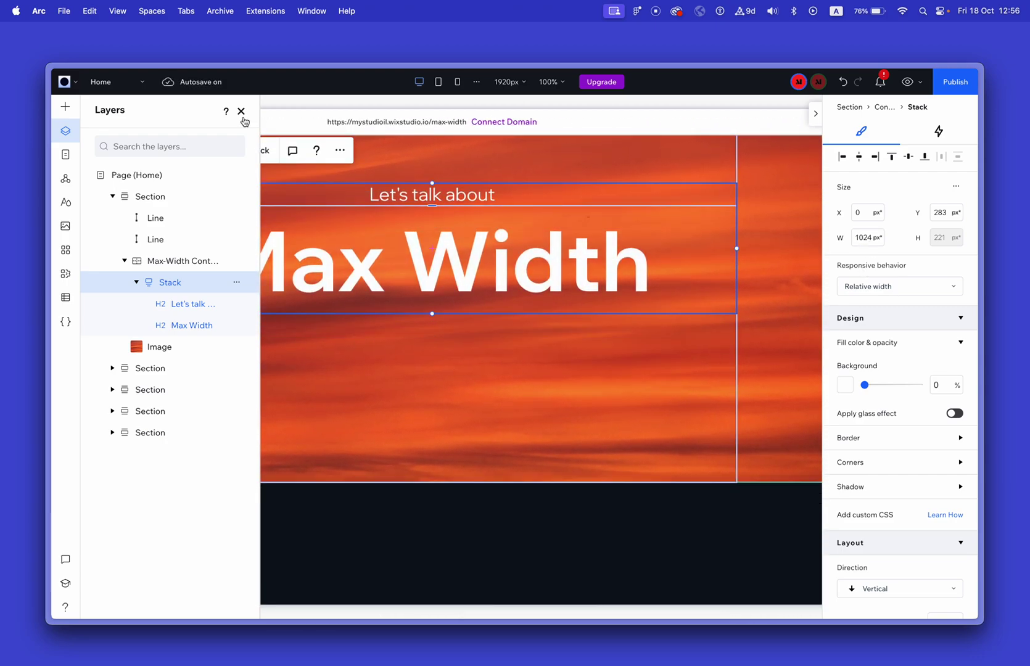
left_click(241, 111)
scroll(357, 280, "down", 3)
scroll(357, 280, "left", 2)
scroll(357, 281, "up", 3)
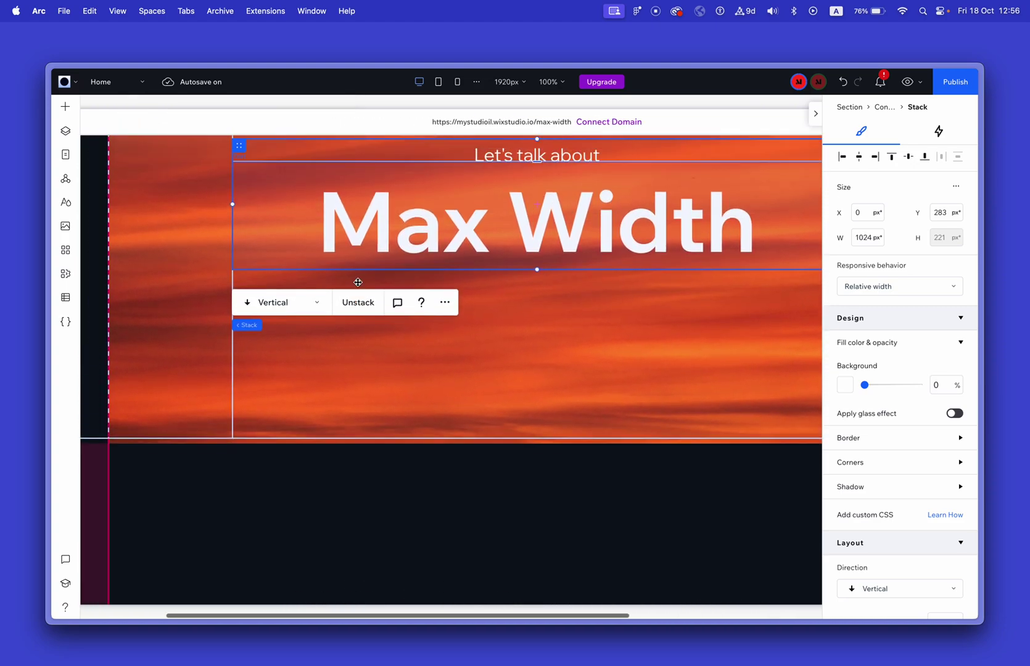
scroll(358, 283, "up", 2)
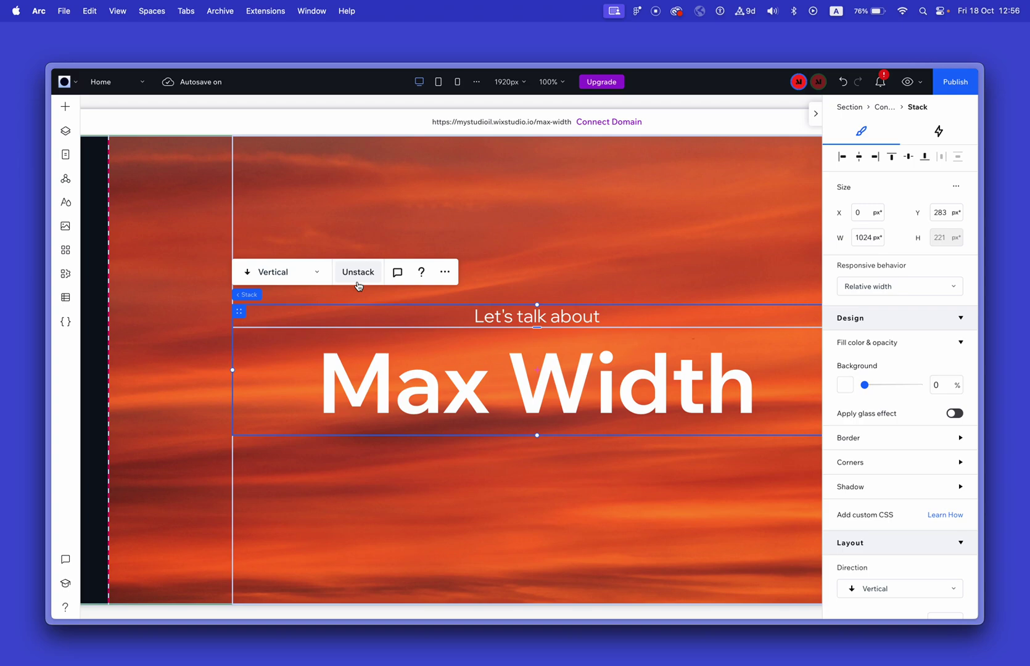
scroll(172, 400, "down", 5)
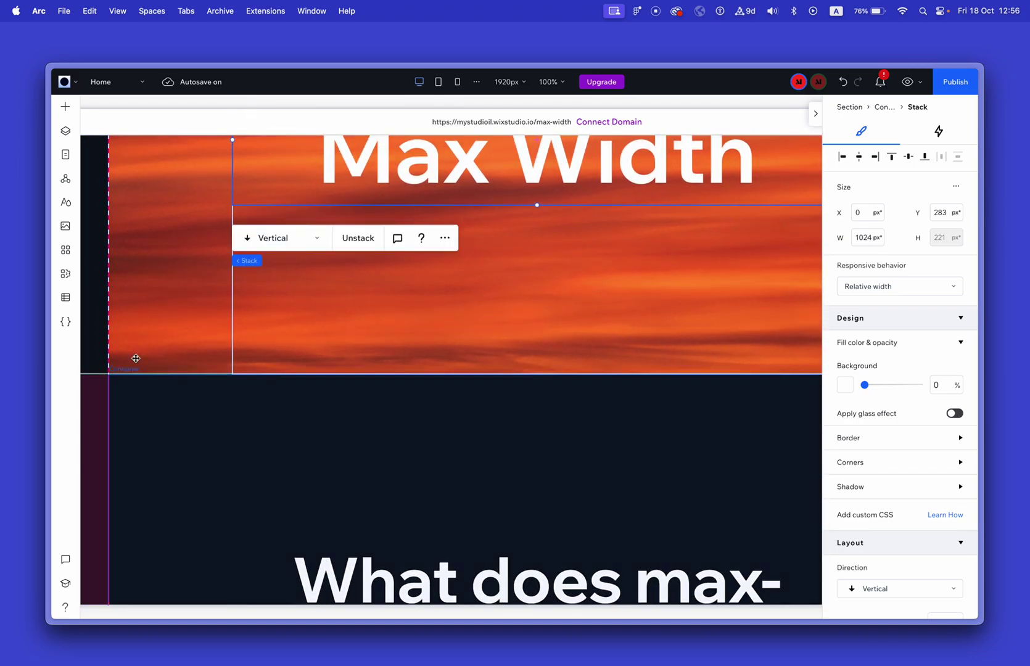
Duplicate the section that holds the sunset image and the text container.
left_click(112, 353)
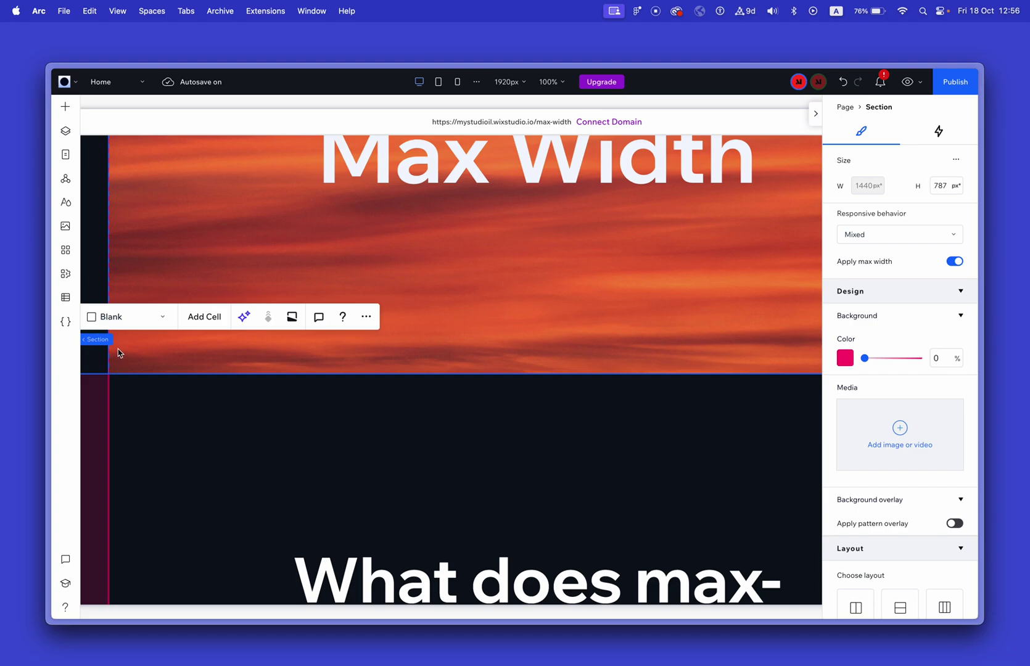
key("super+d")
scroll(383, 345, "down", 1)
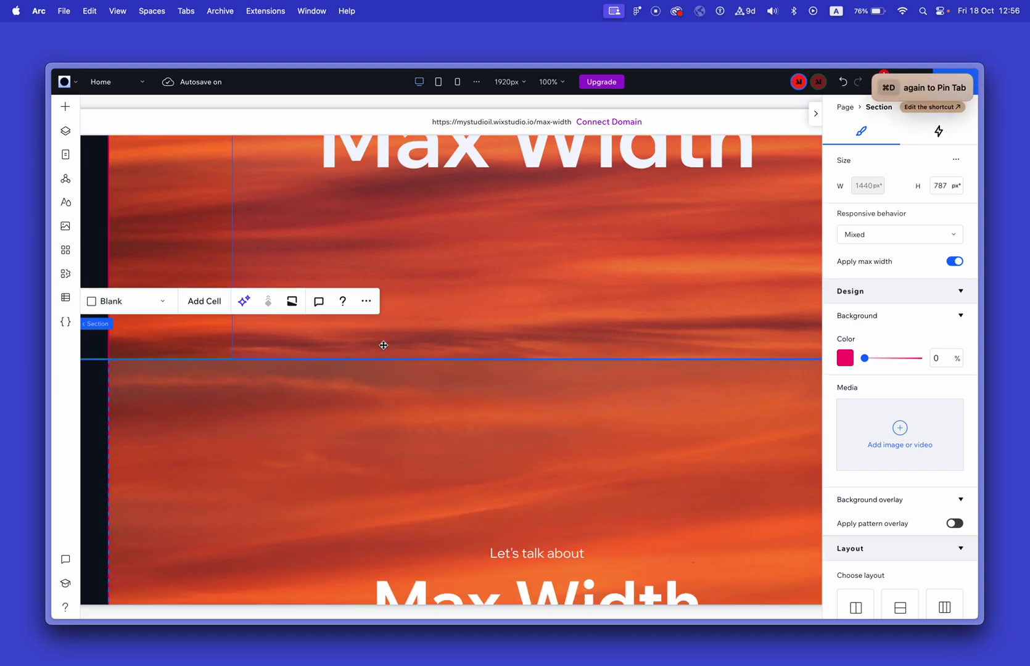
Delete the "Let's talk about Max Width" text block from the upper sunset section and select that section's image.
scroll(383, 346, "up", 3)
left_click(451, 198)
mouse_move(251, 184)
left_click(316, 183)
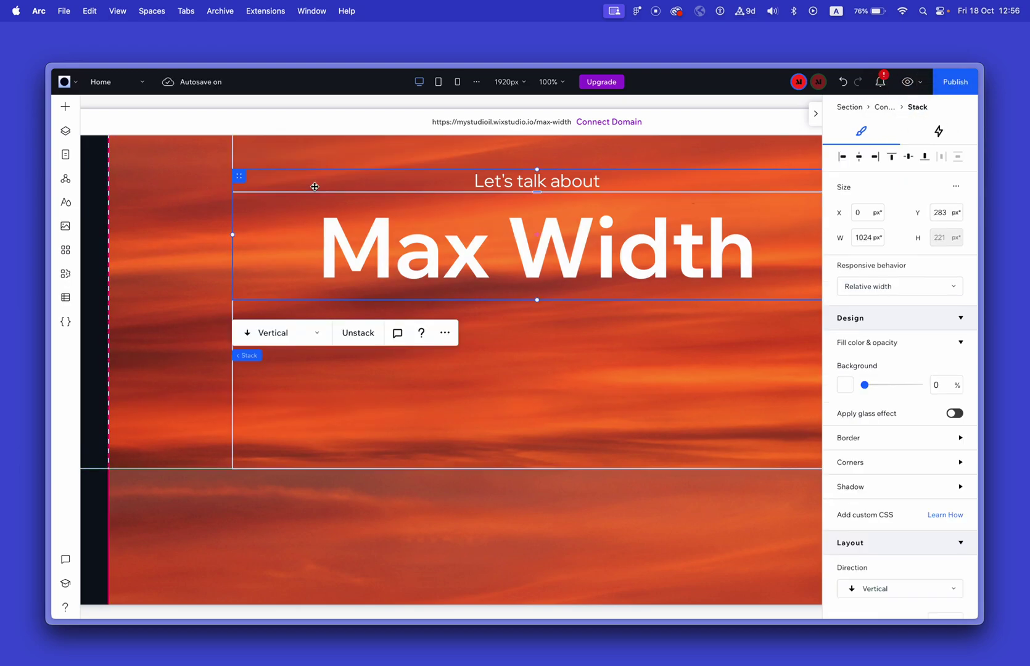
left_click(316, 347)
key("Delete")
left_click(321, 377)
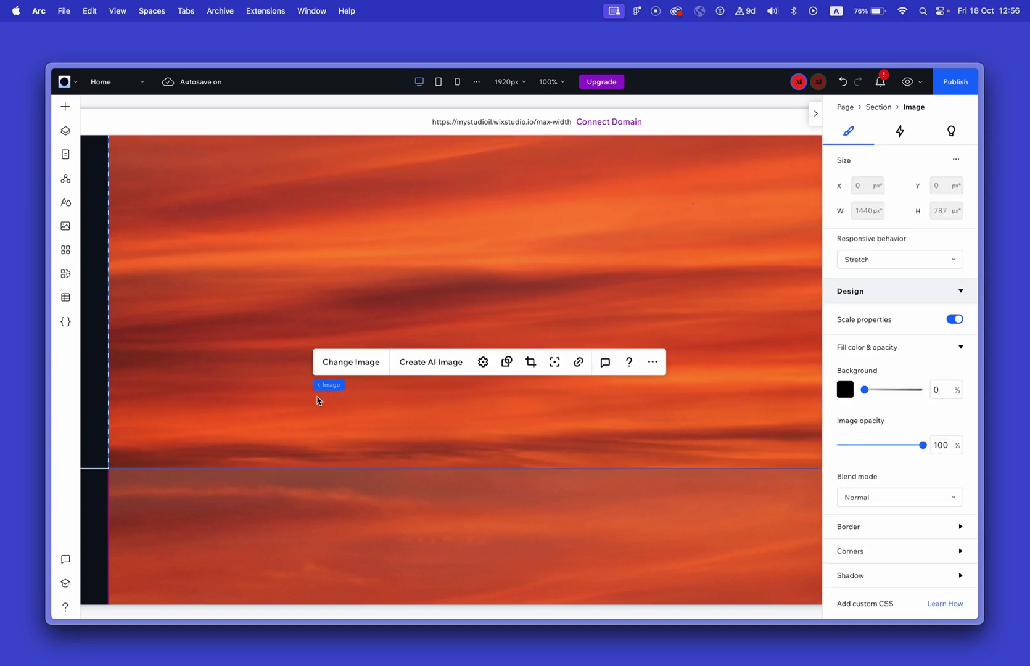
Shorten the upper sunset section to about 406 px high and delete the background image from the Max Width section below.
left_click(165, 451)
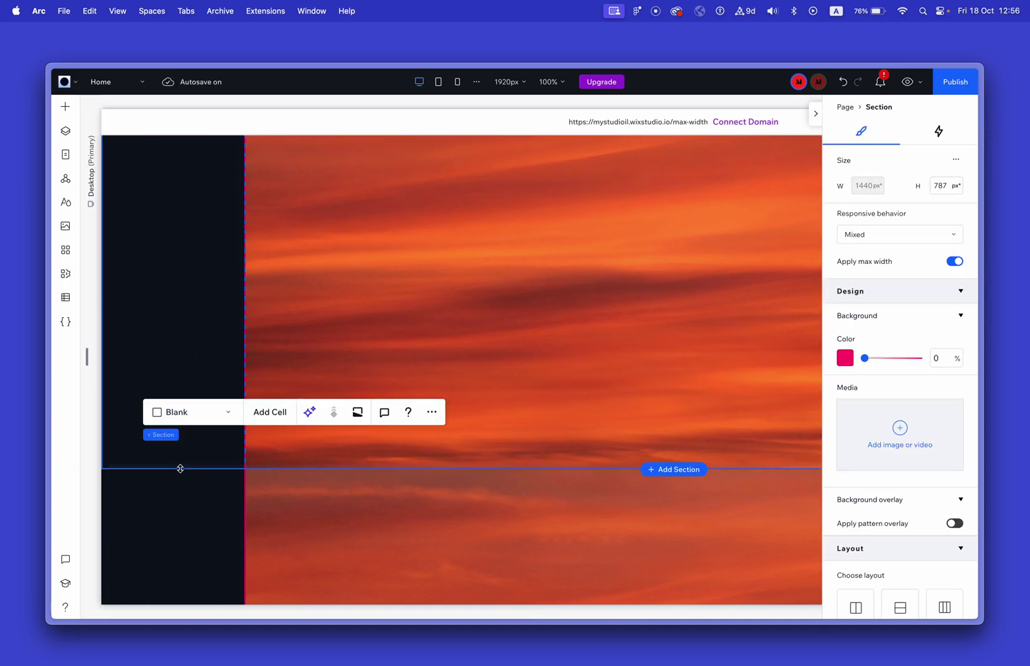
left_click_drag(182, 321, 190, 246)
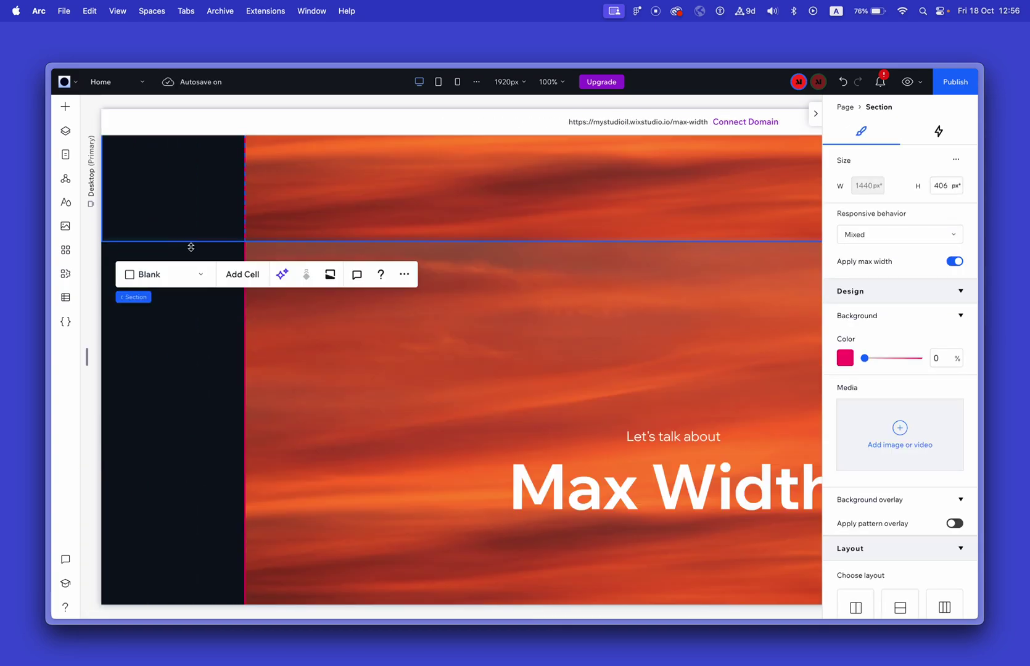
left_click(335, 424)
key("Delete")
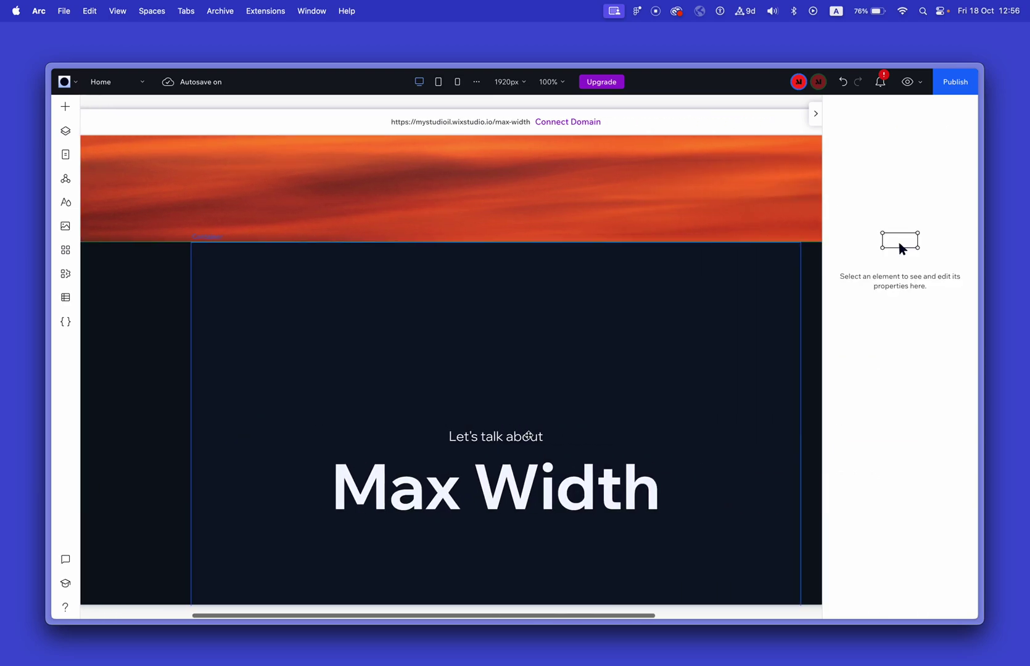
Duplicate the "Let's talk about" text in the stack and move the copy below the "Max Width" heading.
left_click(549, 363)
scroll(628, 467, "down", 5)
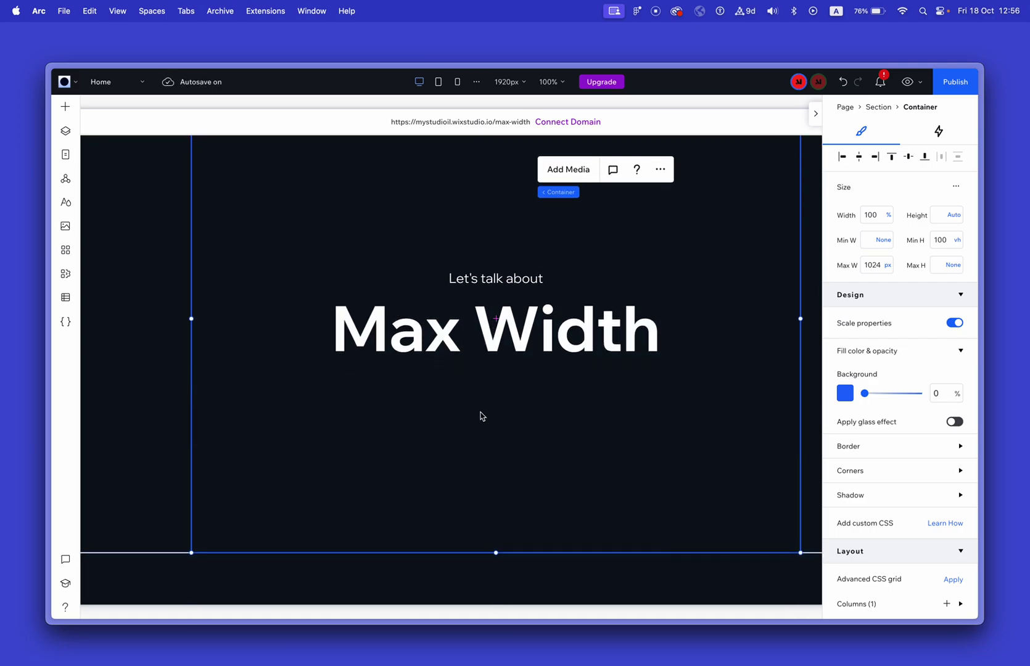
left_click(496, 285)
key("a")
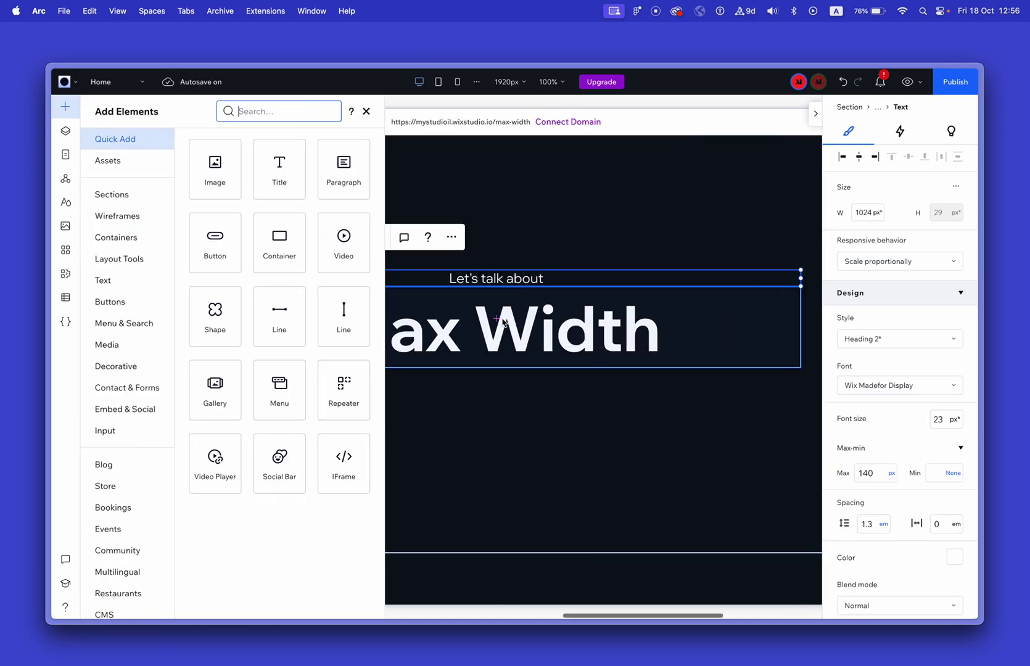
left_click(366, 111)
key("super+d")
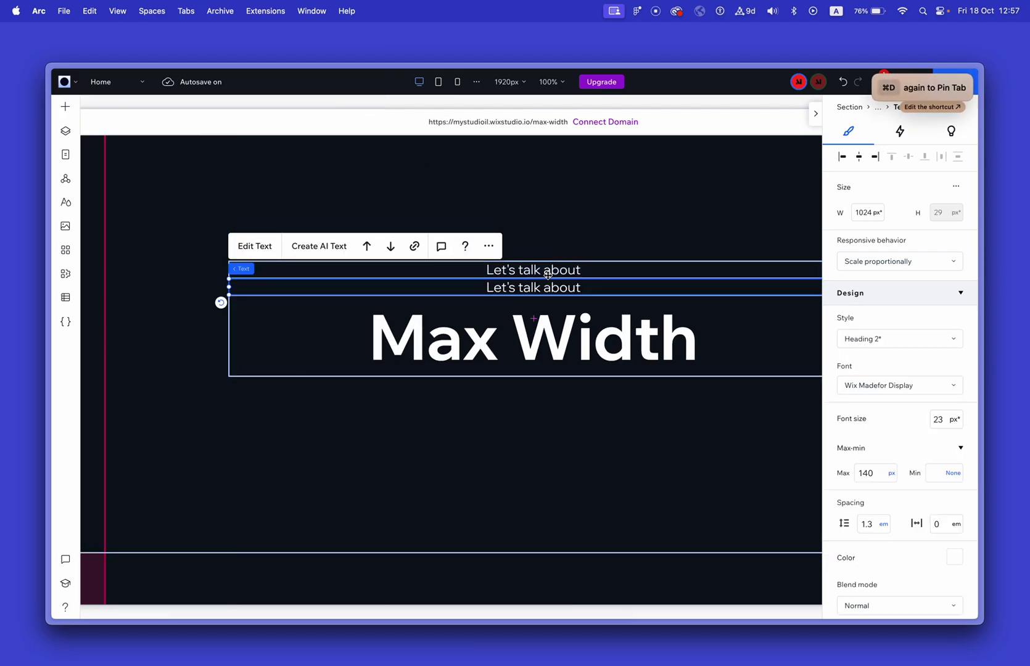
left_click(391, 248)
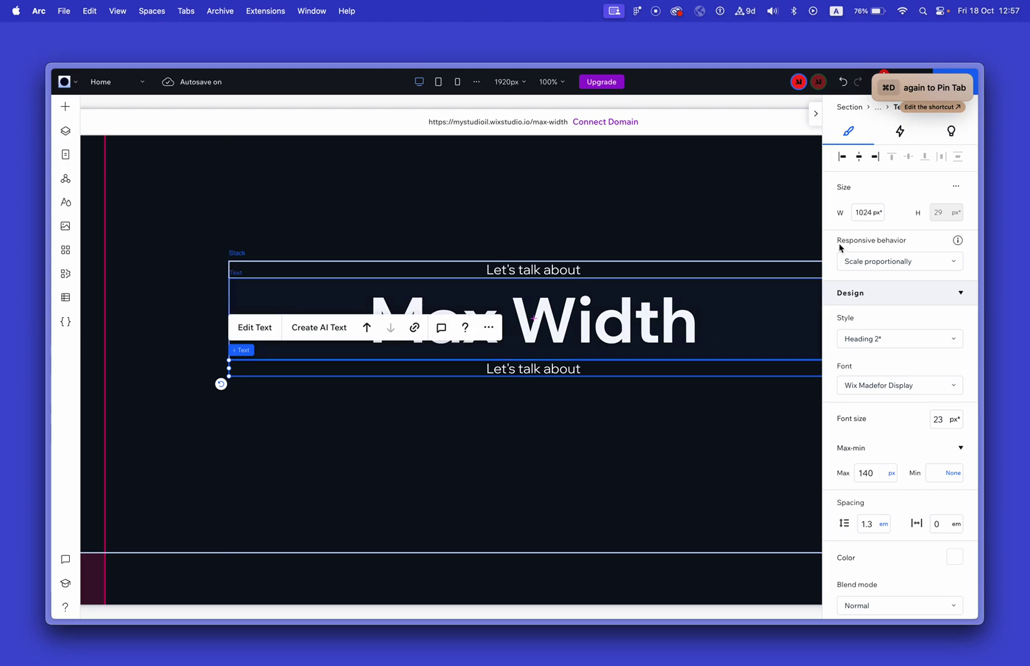
Replace the copied text below the heading with "Let's talk about" repeated three times, and select the surrounding container.
double_click(591, 370)
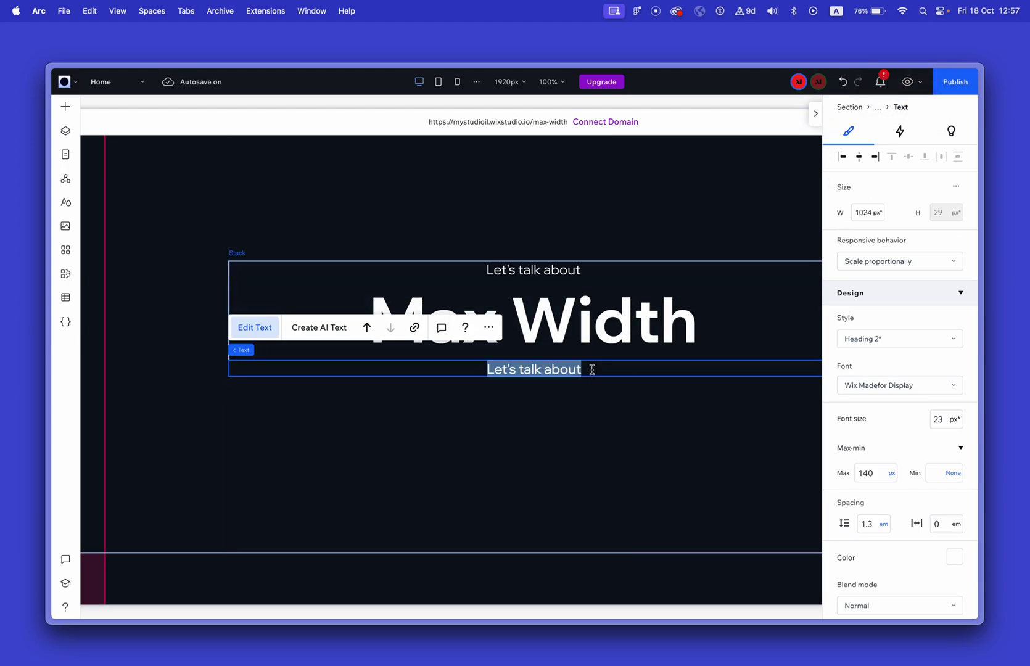
key("super+v")
key("super+v")
key("super+v")
key("super+f")
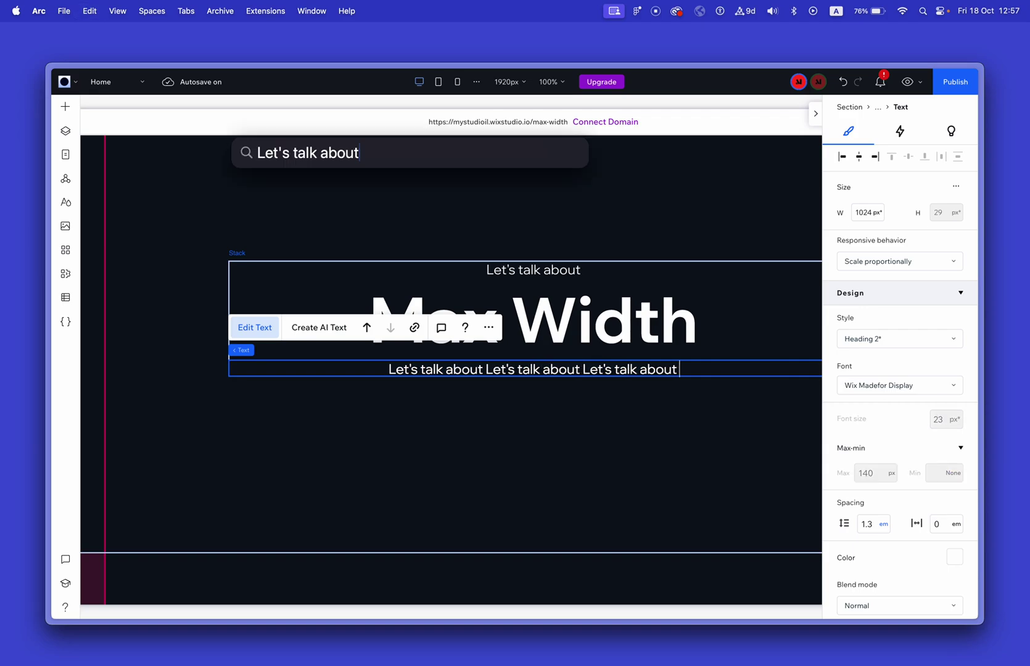
key("Escape")
left_click(635, 220)
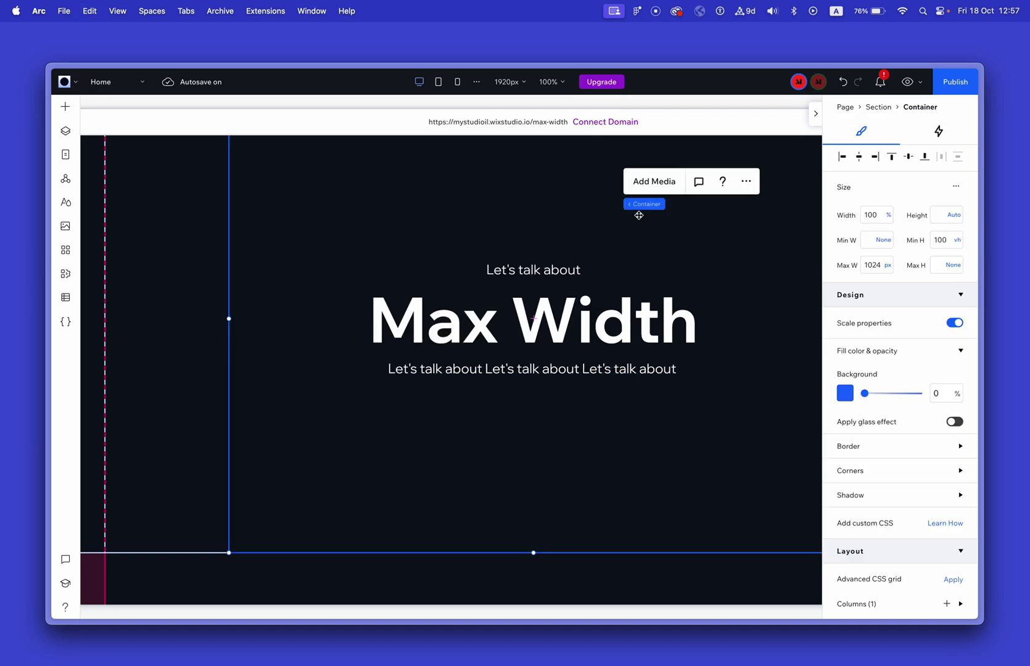
Hide the element properties and review the page from the Max Width section to the per-breakpoint question and back up.
scroll(765, 242, "up", 5)
scroll(674, 313, "down", 1)
scroll(674, 314, "down", 3)
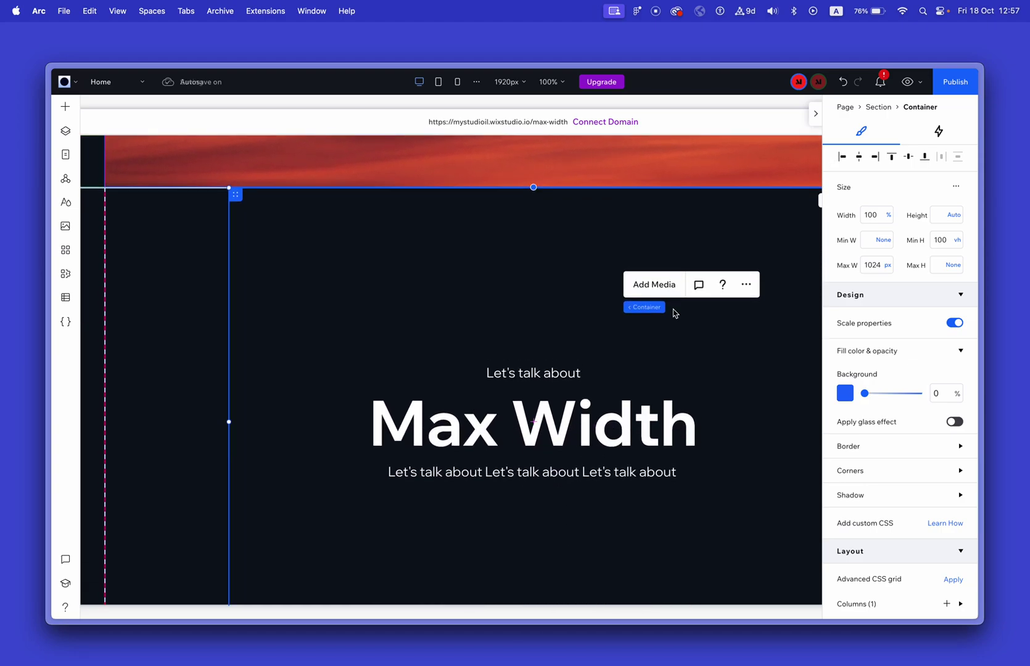
scroll(674, 313, "down", 5)
left_click(815, 113)
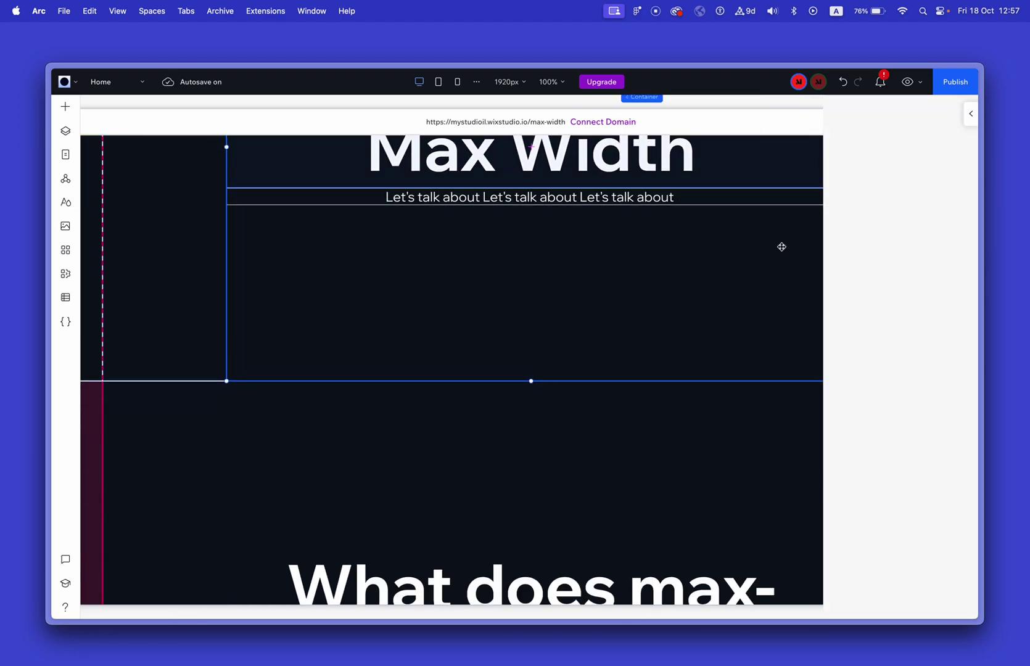
scroll(736, 360, "down", 20)
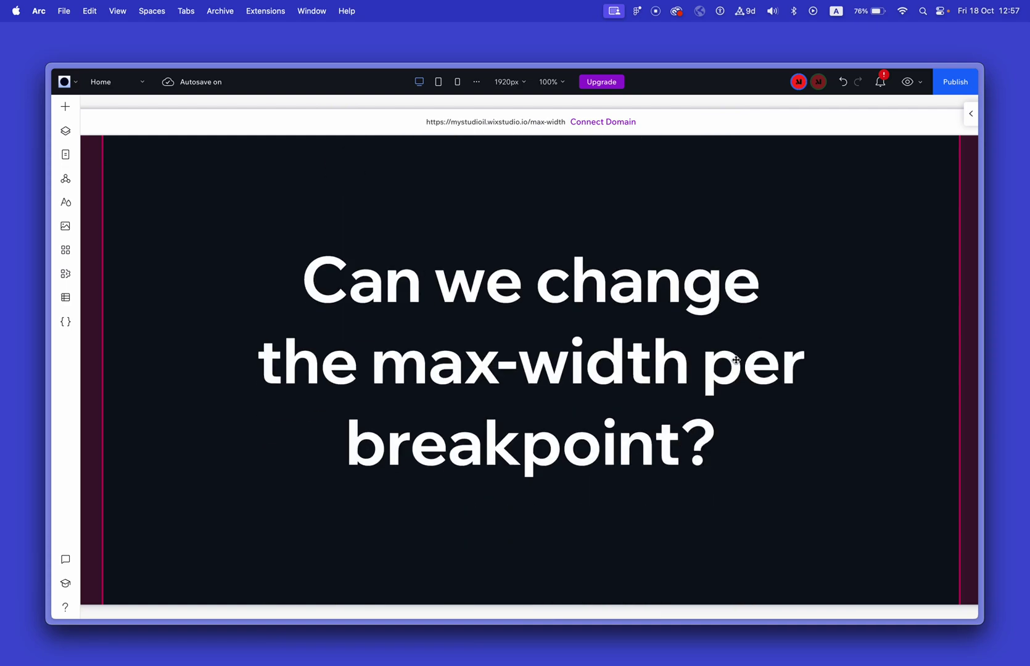
scroll(727, 389, "up", 10)
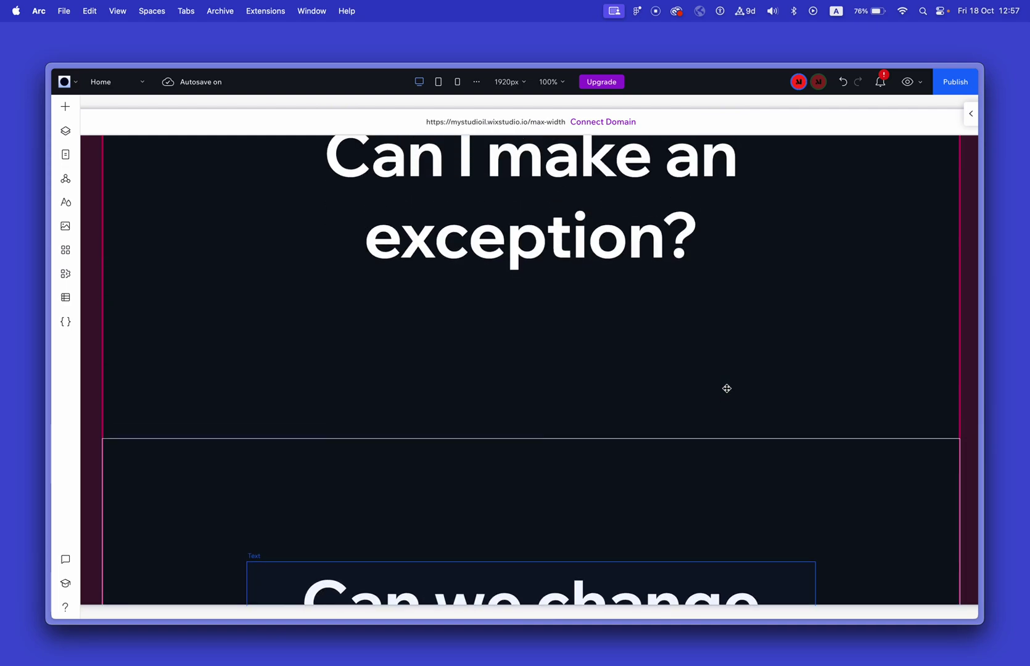
scroll(727, 389, "up", 15)
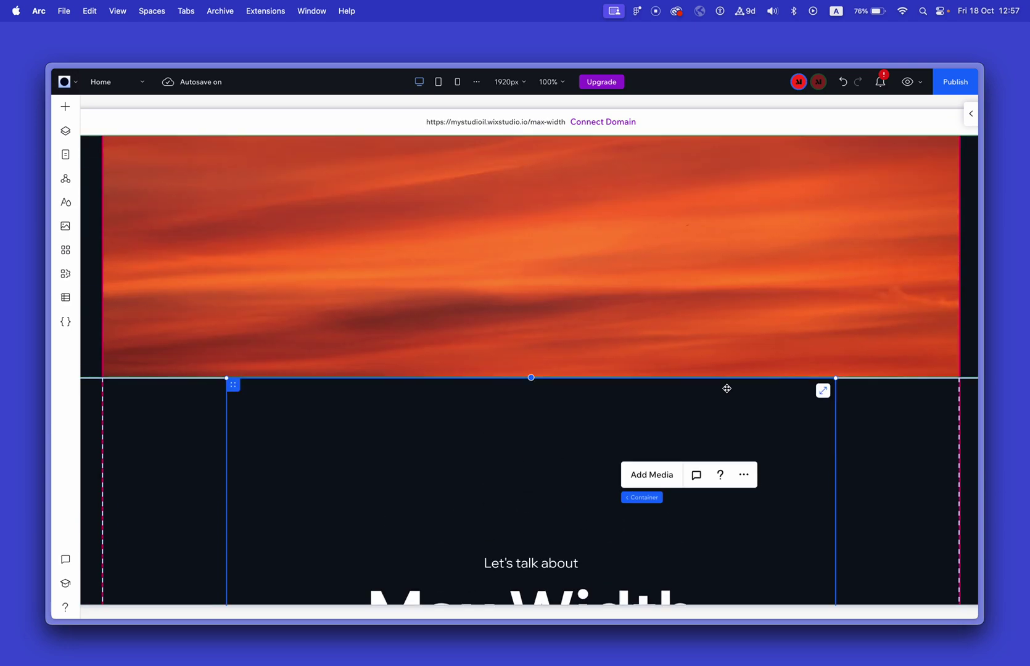
Delete the sunset image and its section above the Max Width section.
left_click(681, 332)
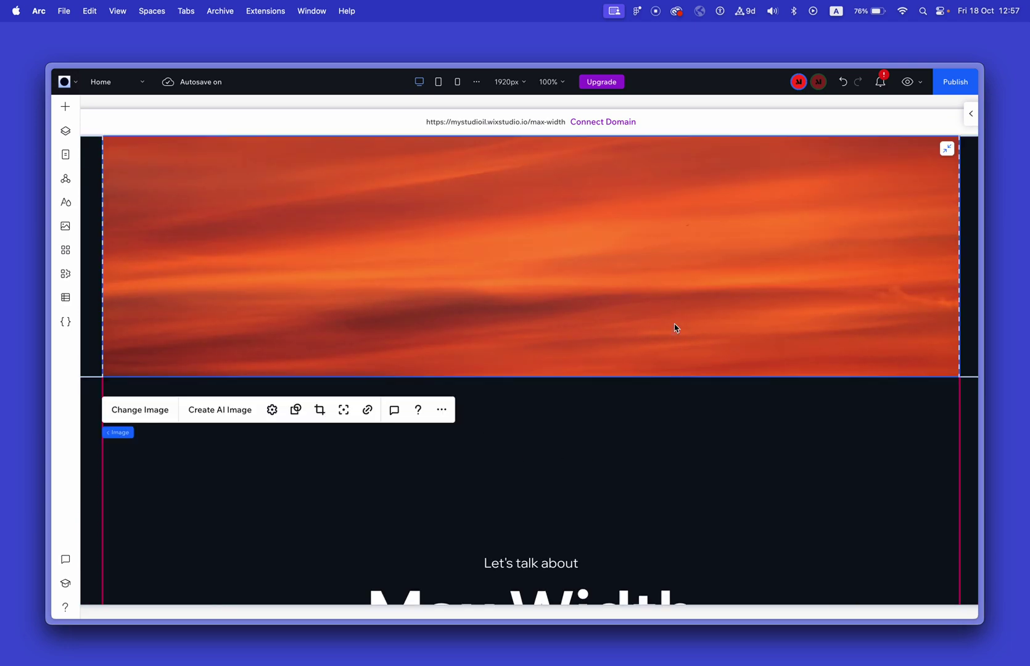
key("Delete")
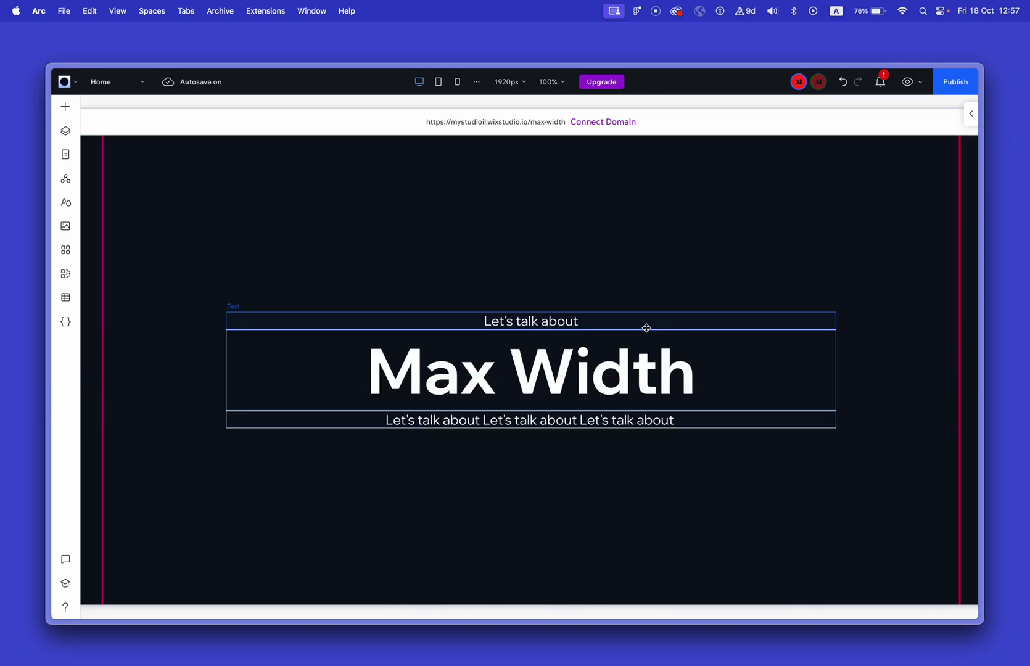